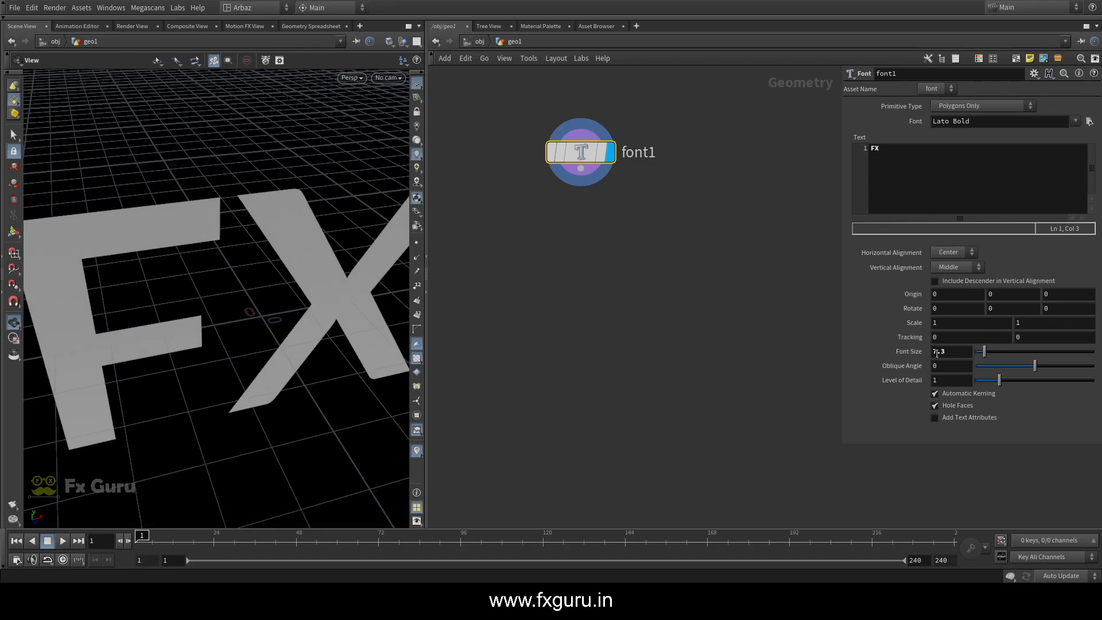
# Step: Reduce the font size of the FX text to 4.9
pyautogui.moveTo(950, 352); pyautogui.dragTo(884, 356)
pyautogui.write('2')
pyautogui.press('Return')
pyautogui.scroll(4, 222, 290)
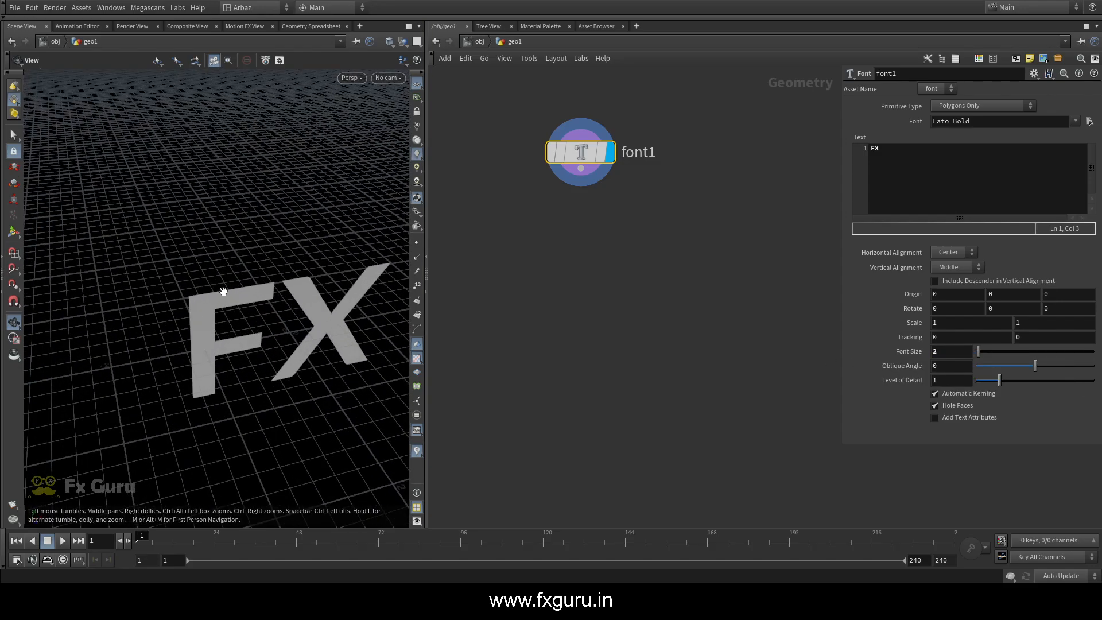
pyautogui.moveTo(222, 290); pyautogui.dragTo(241, 315)
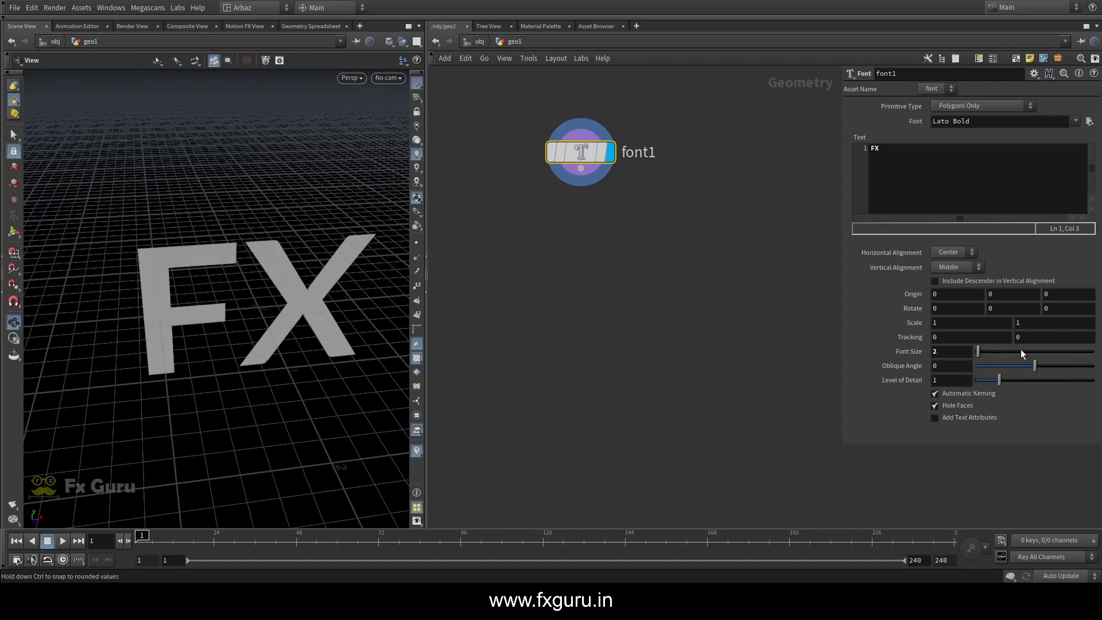
pyautogui.moveTo(978, 351); pyautogui.dragTo(981, 352)
pyautogui.scroll(-5, 307, 343)
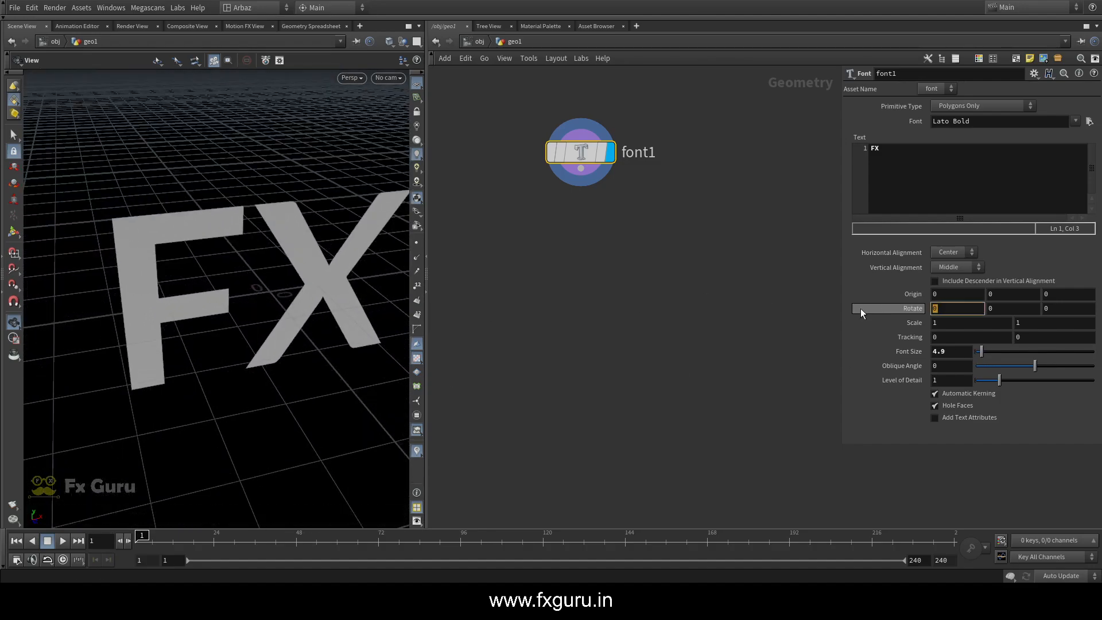
# Step: Rotate the FX text -90 degrees about the X axis so it lies flat on the grid
pyautogui.write('-90')
pyautogui.press('Return')
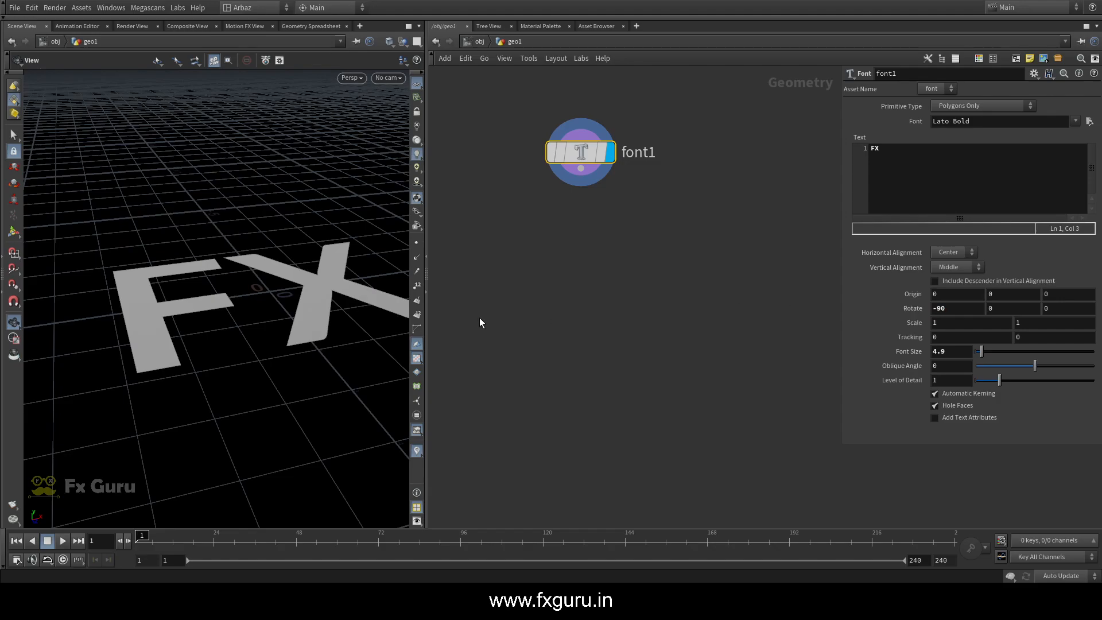
pyautogui.moveTo(356, 321); pyautogui.dragTo(270, 310)
# Step: Add a Scatter node fed by font1, place it below, and display its result
pyautogui.moveTo(569, 205); pyautogui.dragTo(669, 212, button='middle')
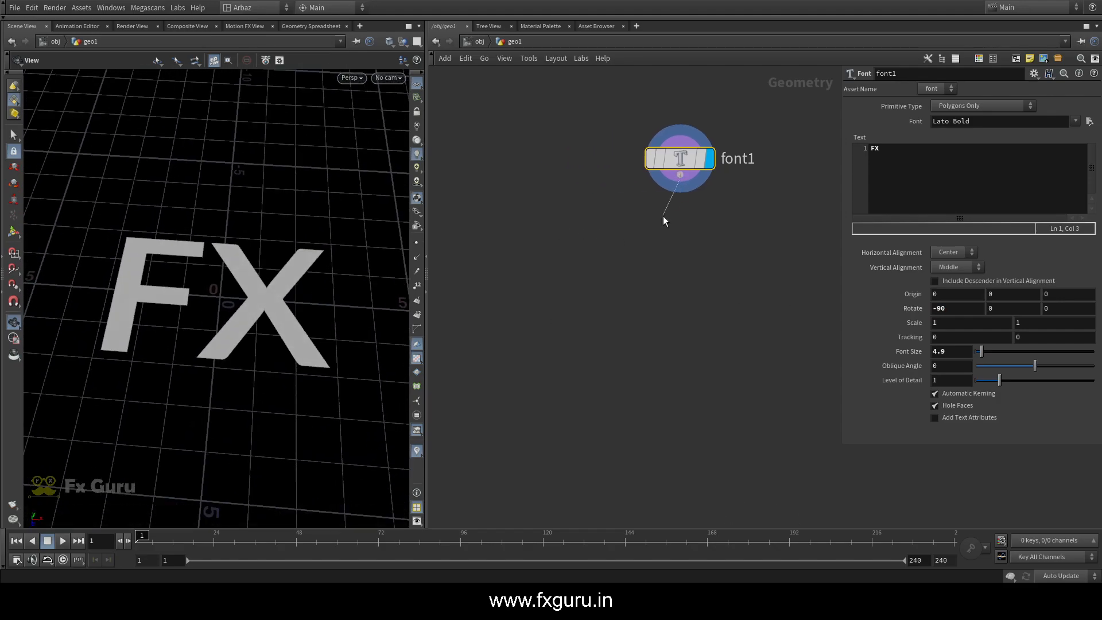
pyautogui.click(663, 216)
pyautogui.moveTo(674, 143)
pyautogui.click(765, 93)
pyautogui.click(691, 232)
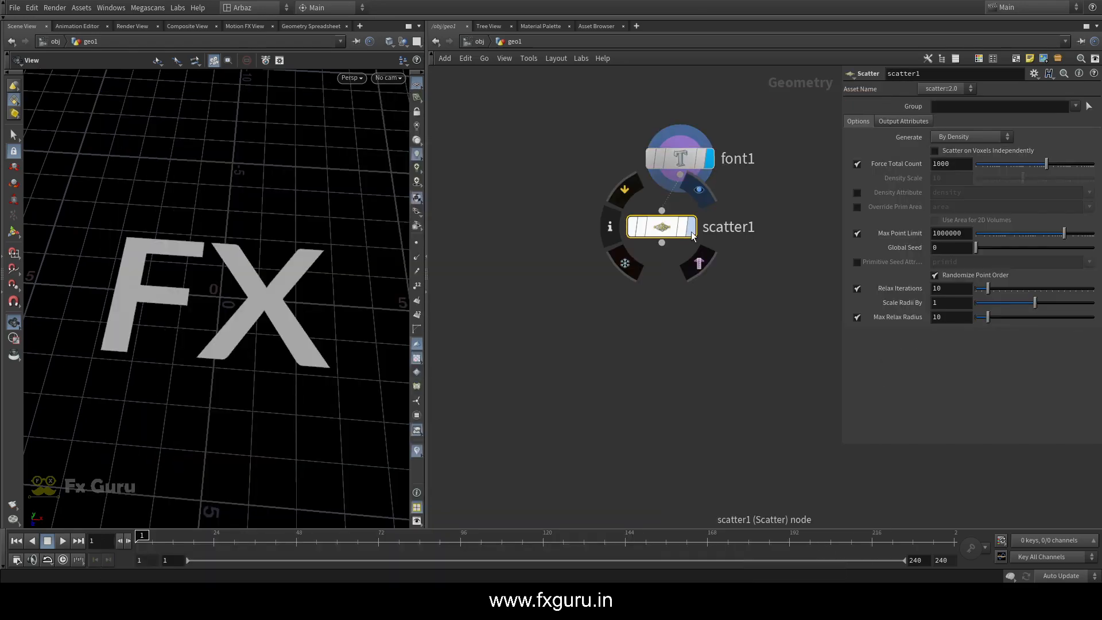
pyautogui.moveTo(666, 236); pyautogui.dragTo(657, 263)
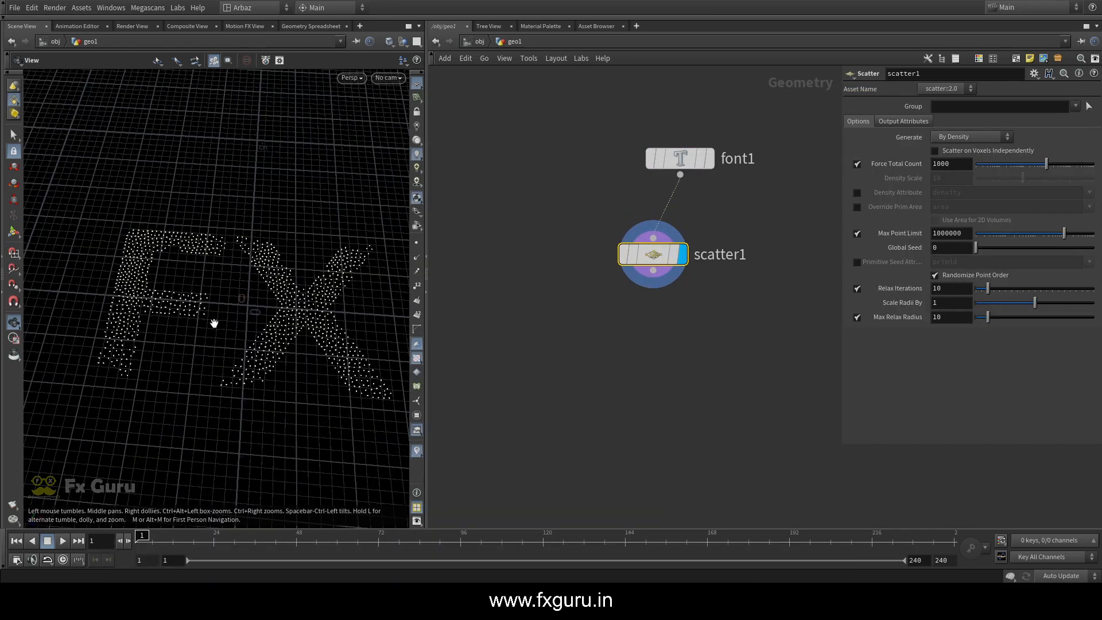
# Step: Set the Scatter node's Force Total Count to 3000, trying 2000 first
pyautogui.doubleClick(955, 165)
pyautogui.write('2000')
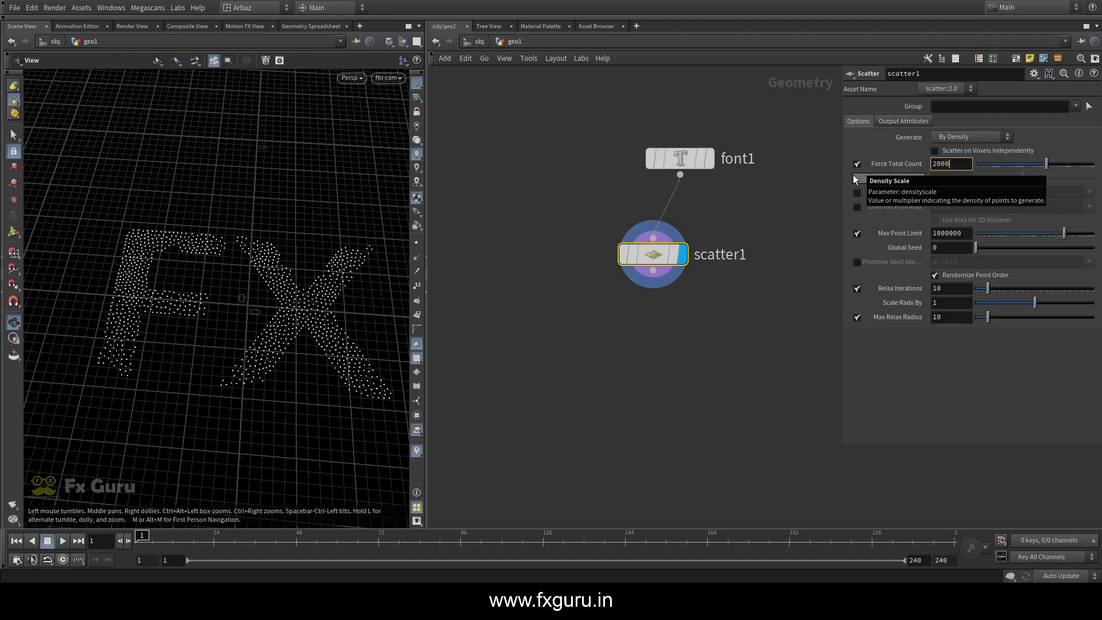
pyautogui.press('Return')
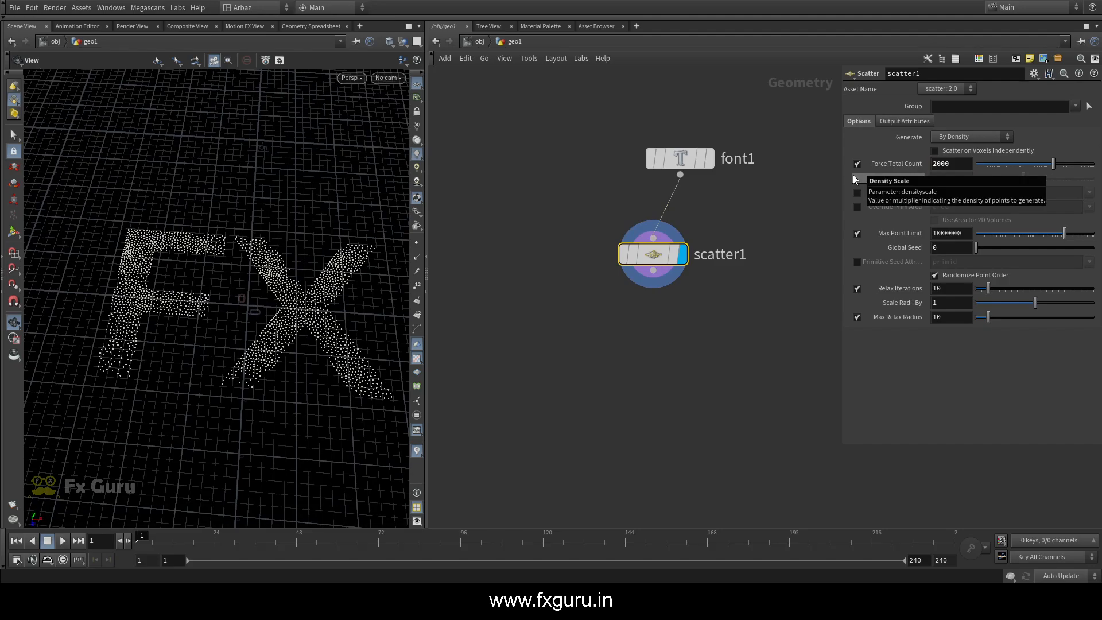
pyautogui.doubleClick(951, 163)
pyautogui.write('3000')
pyautogui.press('Return')
pyautogui.moveTo(290, 241); pyautogui.dragTo(225, 302)
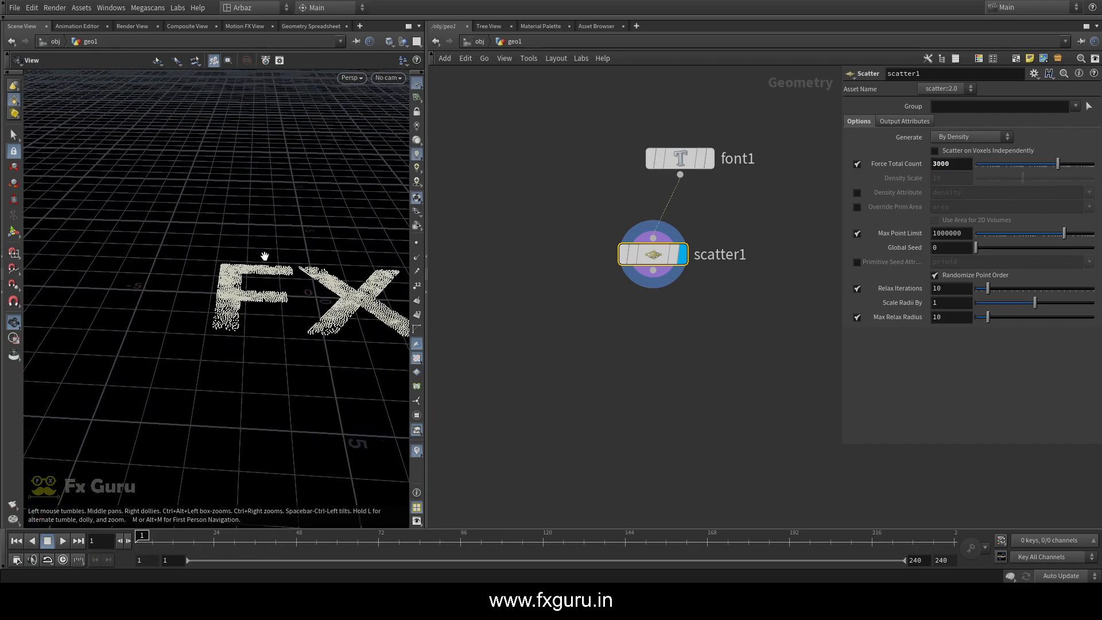
# Step: Add a Line node beside the font and scatter nodes and display it
pyautogui.moveTo(560, 278); pyautogui.dragTo(576, 259, button='middle')
pyautogui.press('Tab')
pyautogui.write('li')
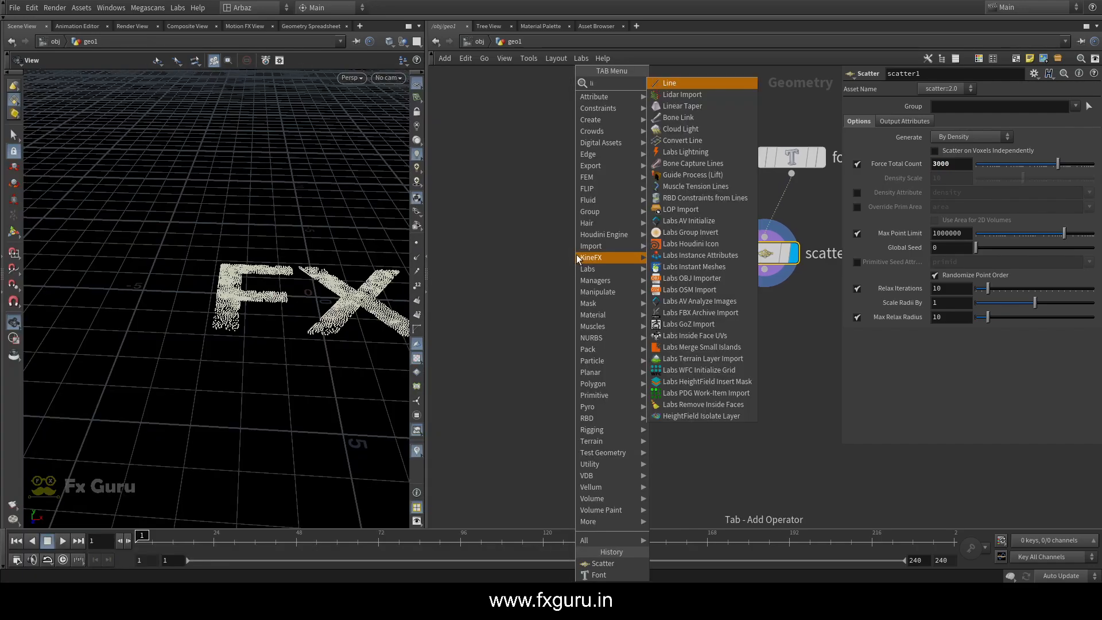
pyautogui.click(682, 83)
pyautogui.click(581, 191)
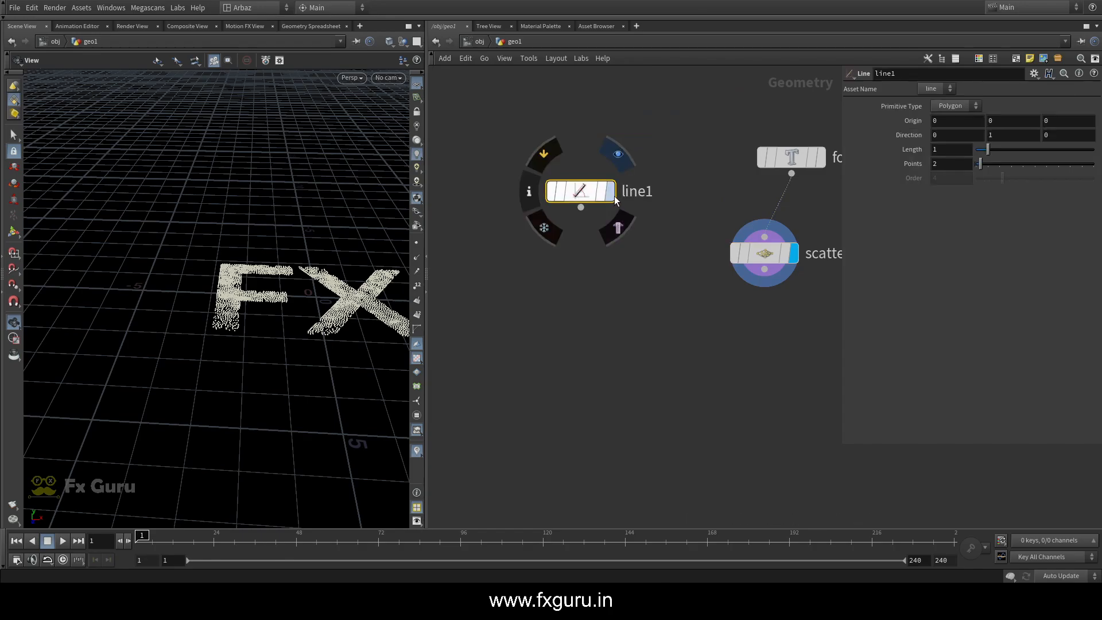
pyautogui.click(609, 191)
pyautogui.moveTo(302, 302); pyautogui.dragTo(321, 258)
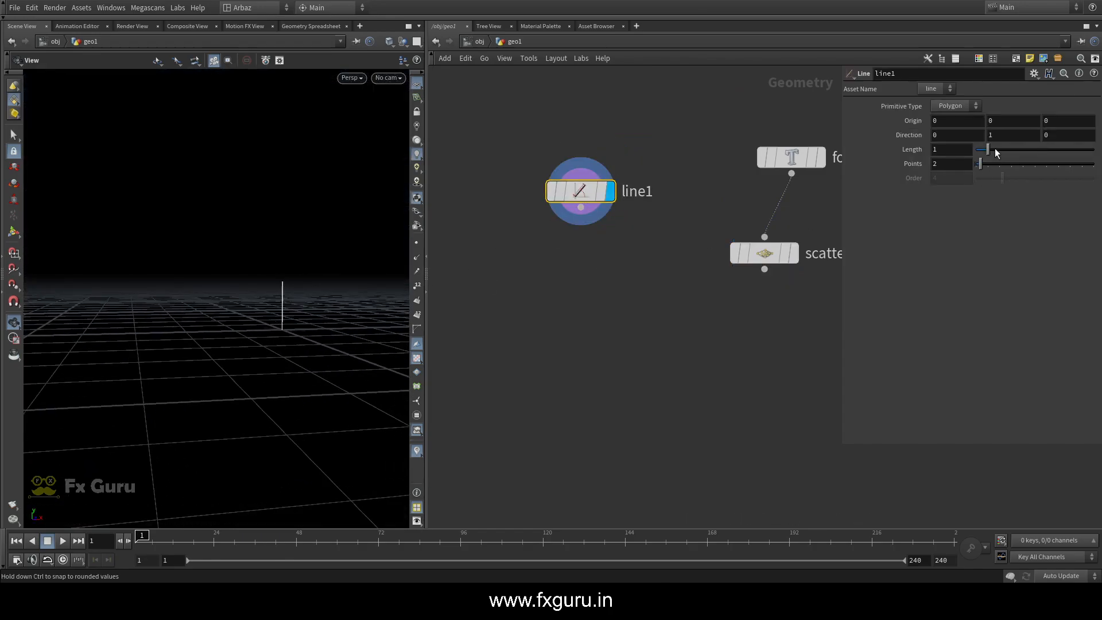
# Step: Set the line's length to 1.37 and its number of points to 12
pyautogui.moveTo(995, 149); pyautogui.dragTo(982, 164)
pyautogui.write('12')
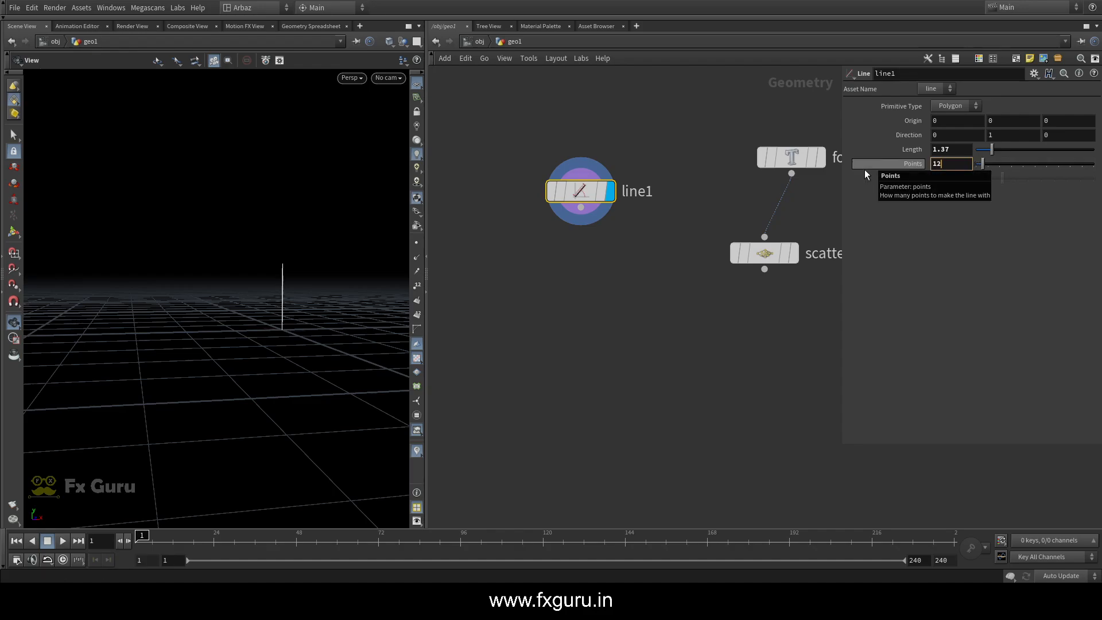
pyautogui.press('Return')
pyautogui.scroll(-3, 635, 257)
pyautogui.moveTo(263, 253); pyautogui.dragTo(230, 255)
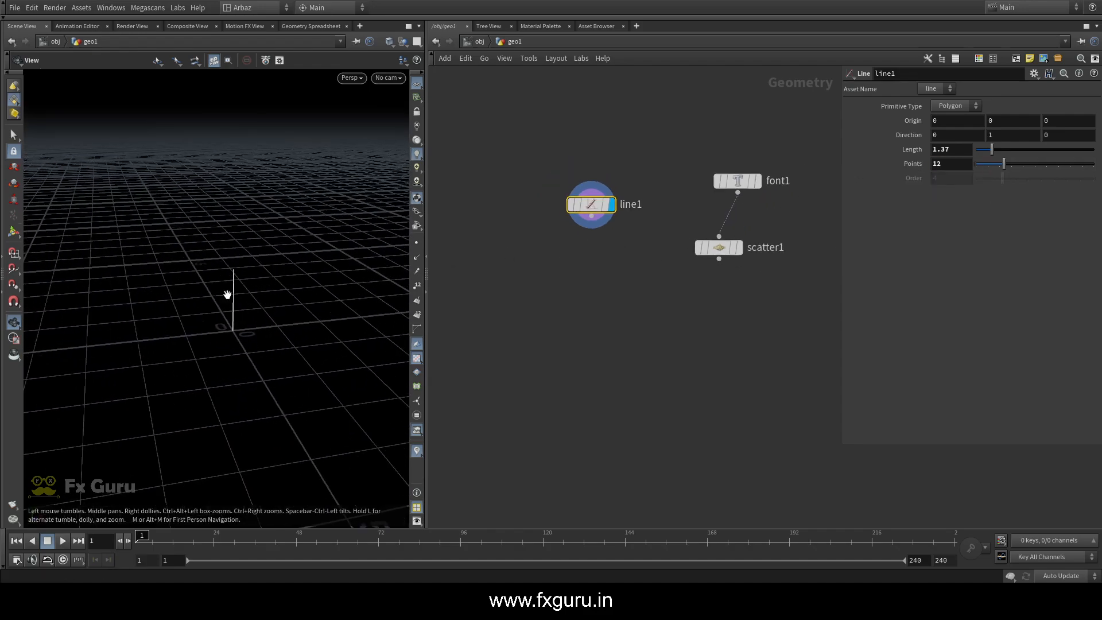
# Step: Add a Copy to Points node that copies line1 onto the scatter1 points, and display the result
pyautogui.press('Tab')
pyautogui.write('c')
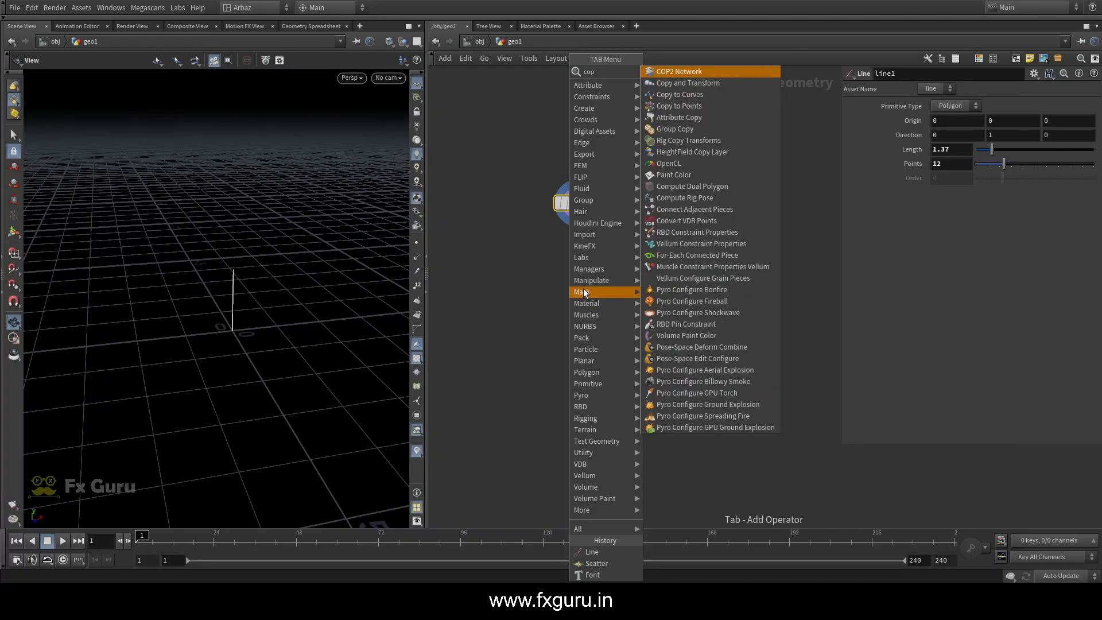
pyautogui.click(697, 102)
pyautogui.click(627, 332)
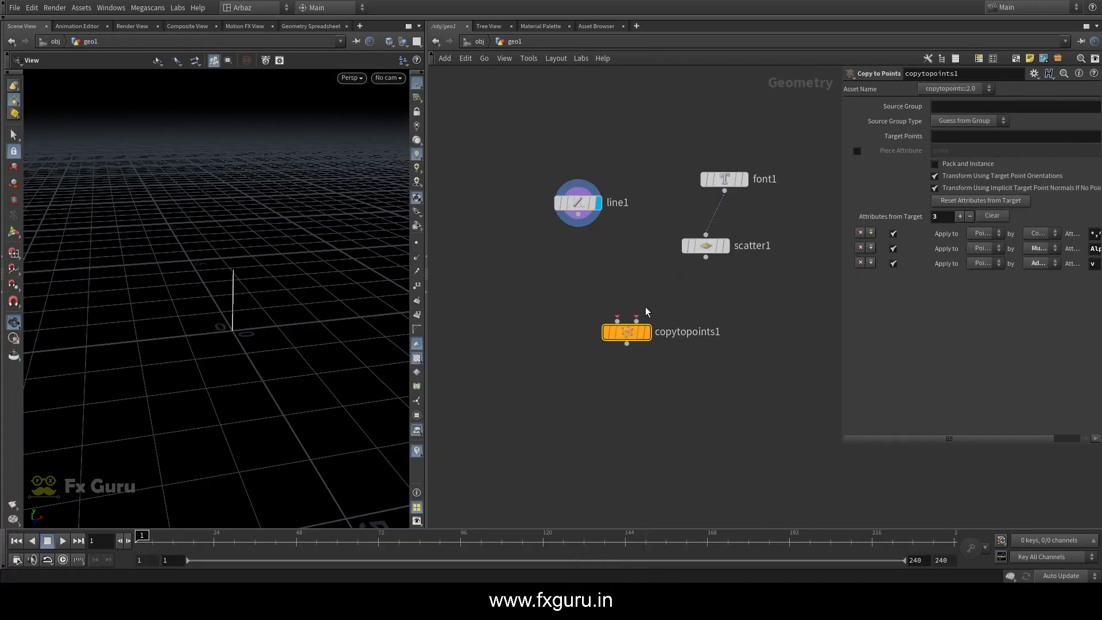
pyautogui.moveTo(705, 257); pyautogui.dragTo(635, 321)
pyautogui.click(647, 332)
pyautogui.moveTo(241, 321); pyautogui.dragTo(196, 376)
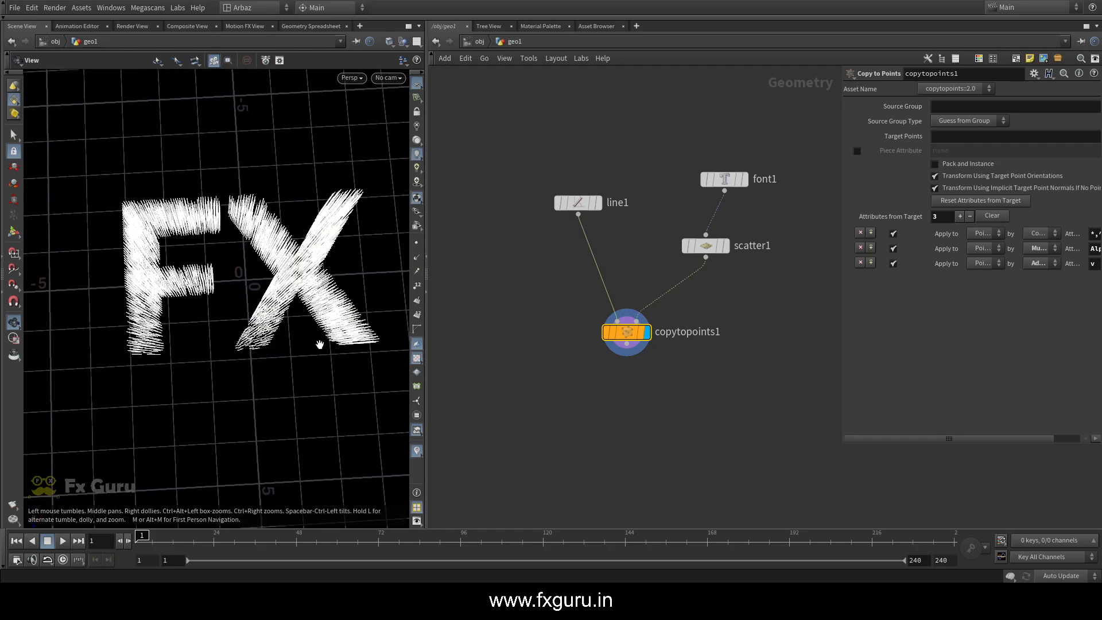
# Step: Add a Group Expression node fed by copytopoints1 and display it
pyautogui.moveTo(315, 336); pyautogui.dragTo(267, 284)
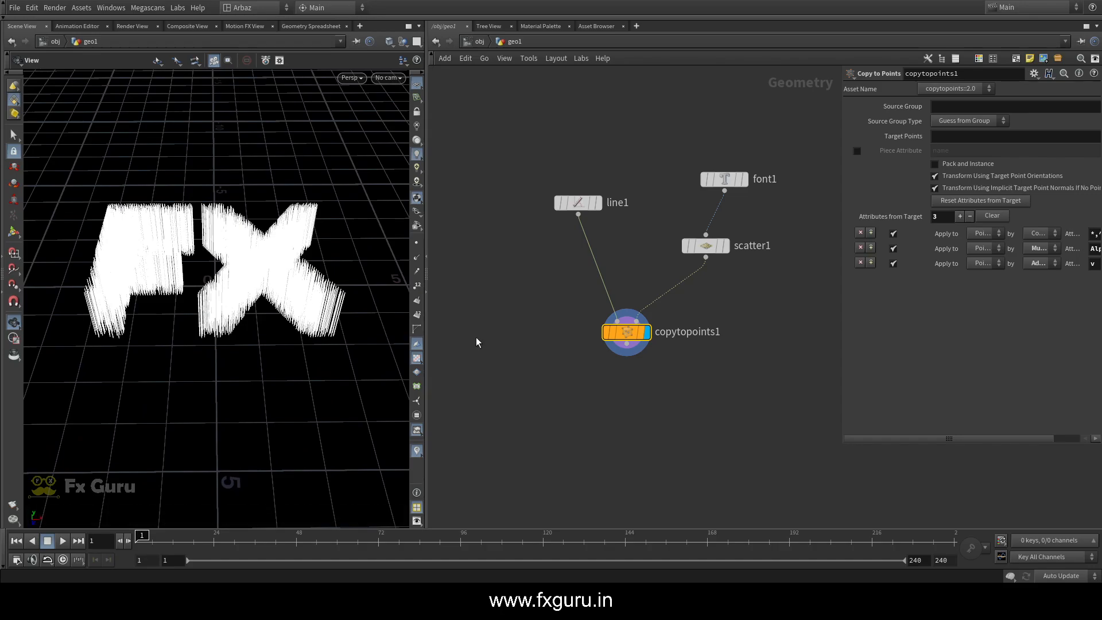
pyautogui.moveTo(604, 369); pyautogui.dragTo(572, 276, button='middle')
pyautogui.press('Tab')
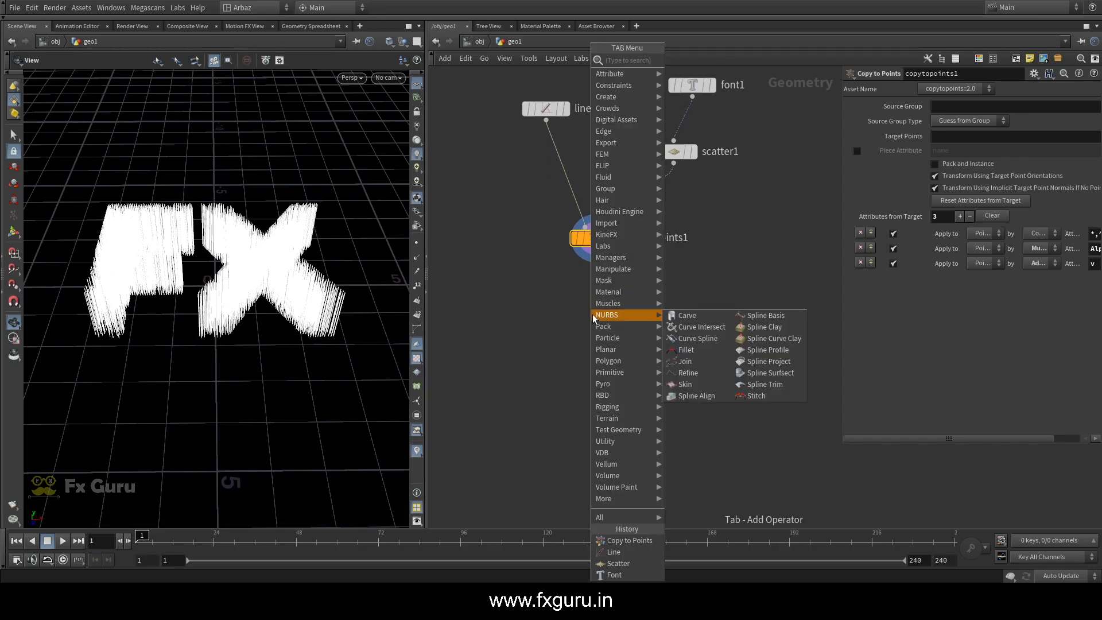
pyautogui.write('grou')
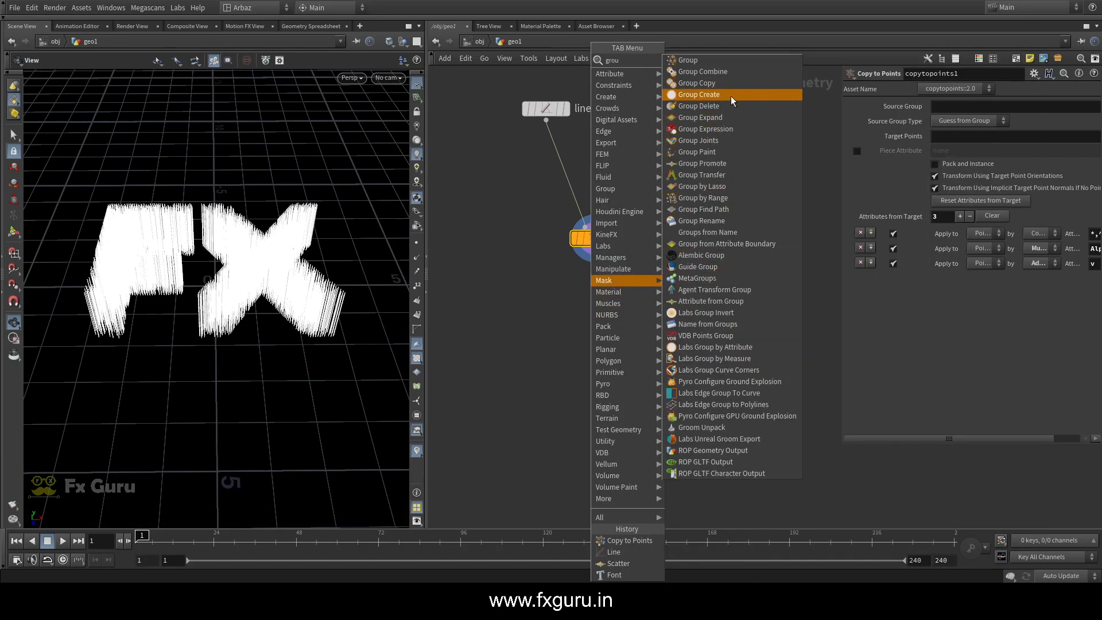
pyautogui.click(735, 128)
pyautogui.click(603, 320)
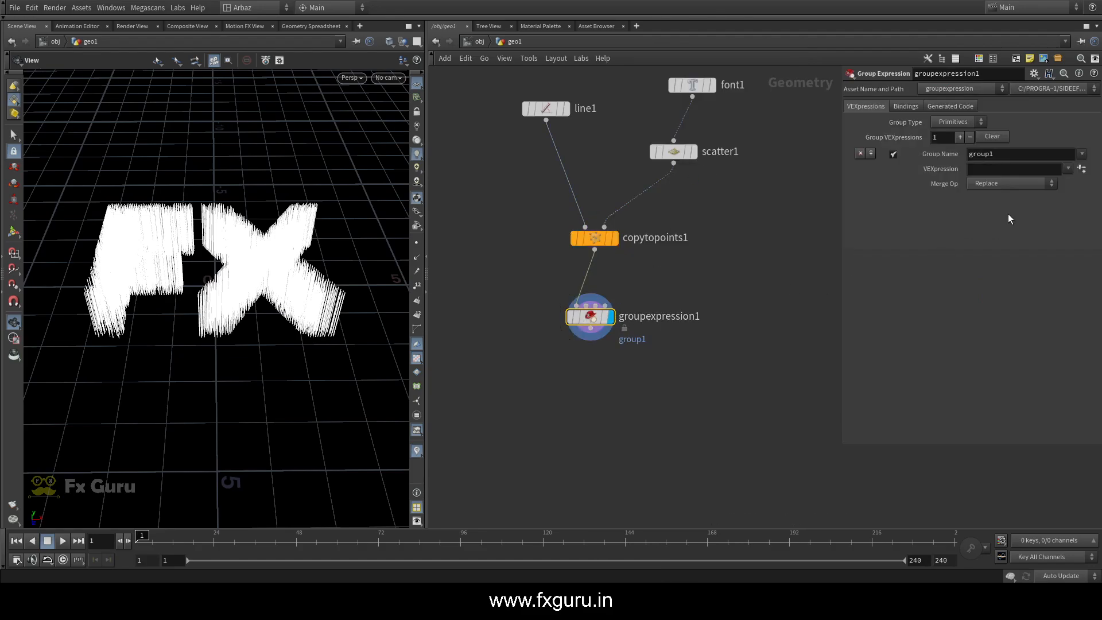
# Step: Name the Group Expression node's group bottom_point
pyautogui.click(1003, 153)
pyautogui.write('bottom_poin')
pyautogui.press('Return')
pyautogui.press('Tab')
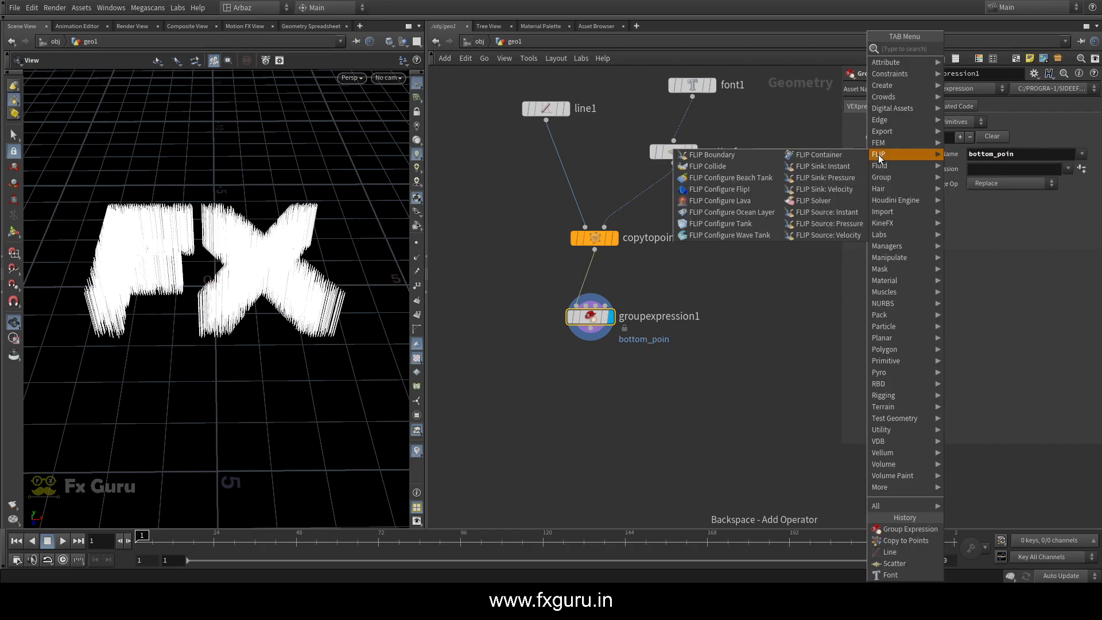
pyautogui.click(1026, 153)
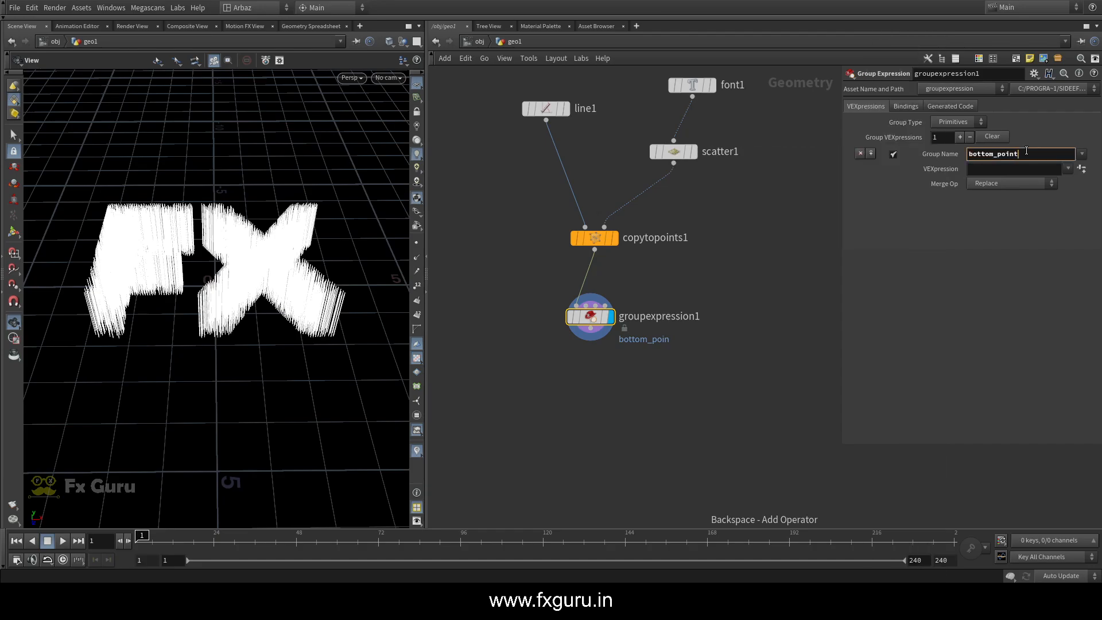
pyautogui.write('t')
pyautogui.press('Return')
pyautogui.click(1067, 168)
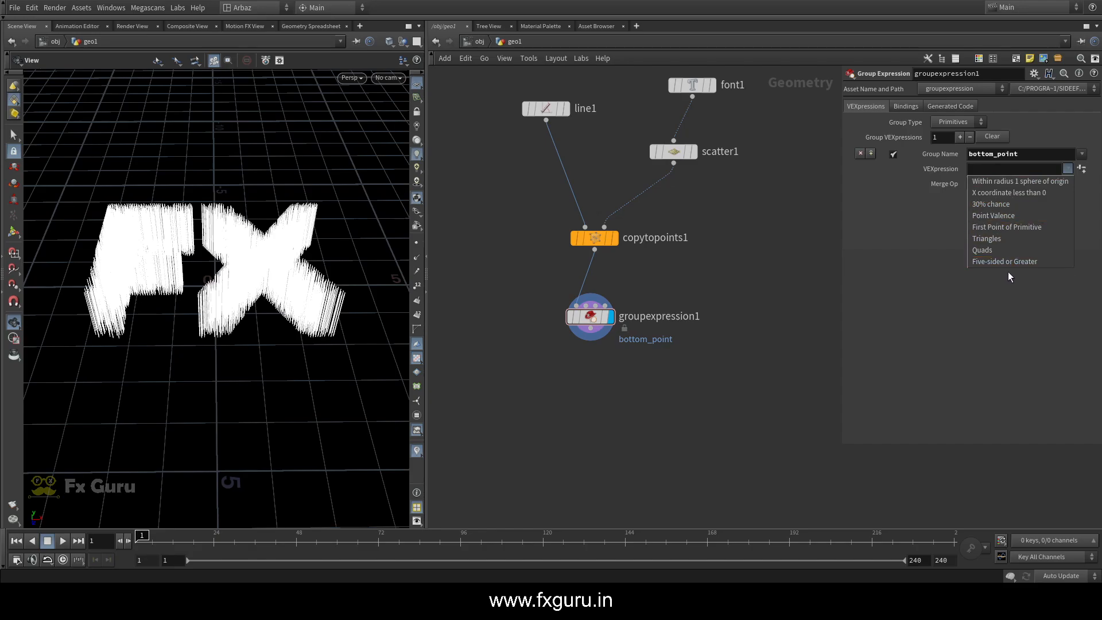
pyautogui.click(986, 173)
pyautogui.click(973, 171)
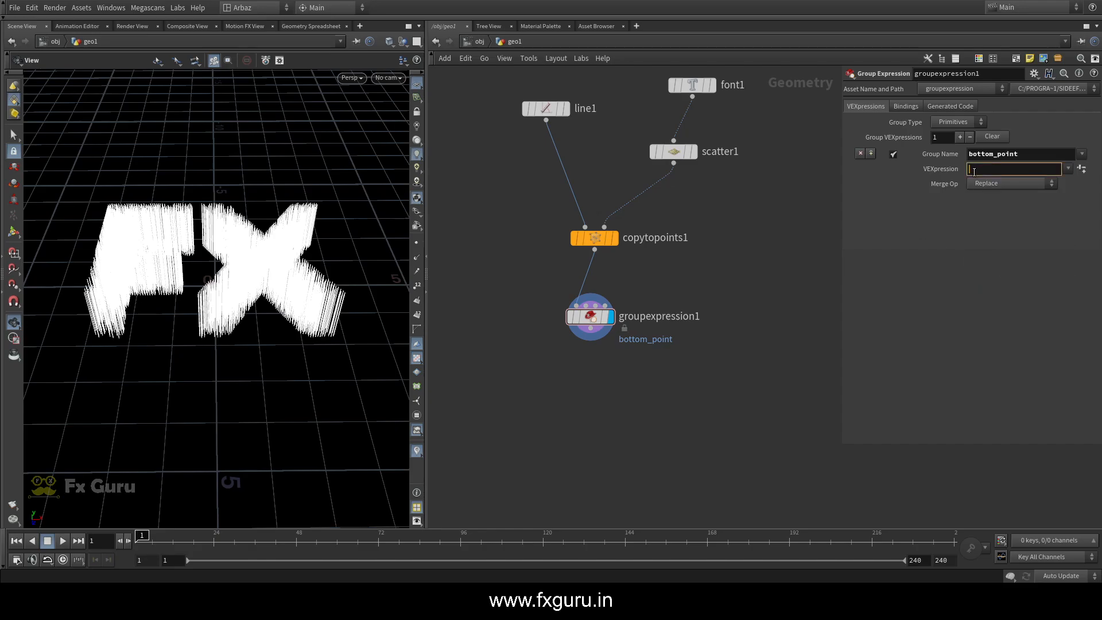
pyautogui.write('ve')
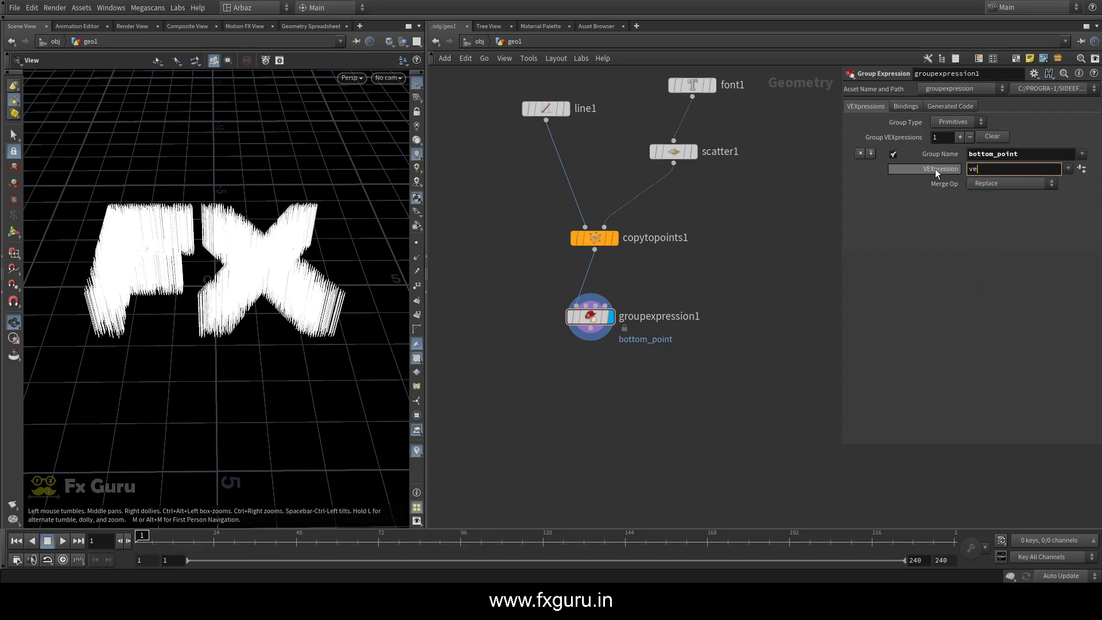
pyautogui.write('rtexprim')
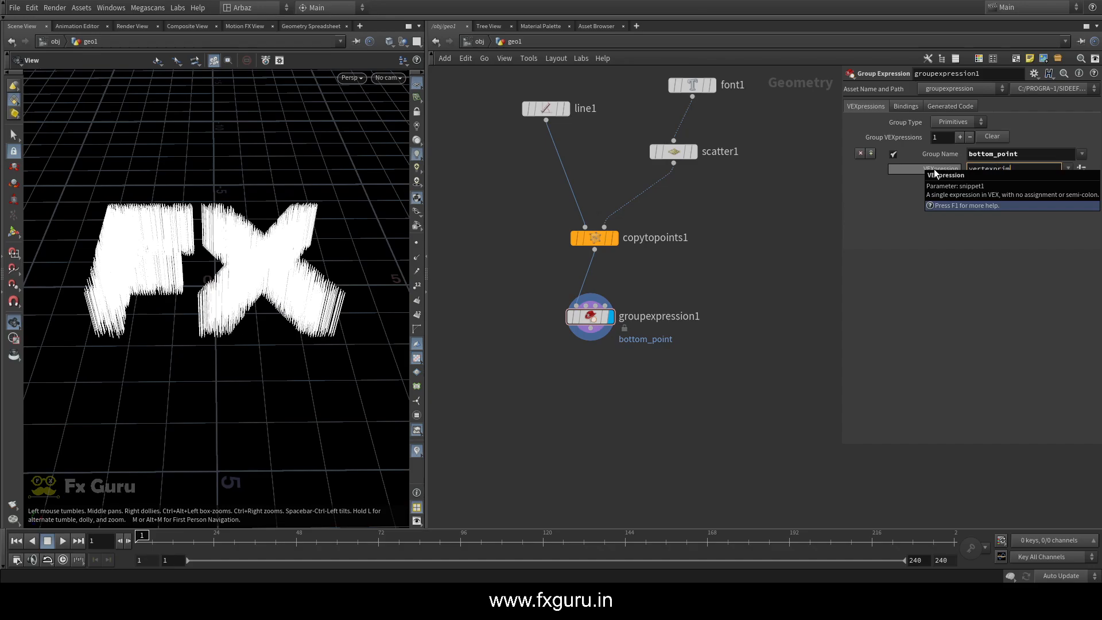
pyautogui.write('index(0,@vtx')
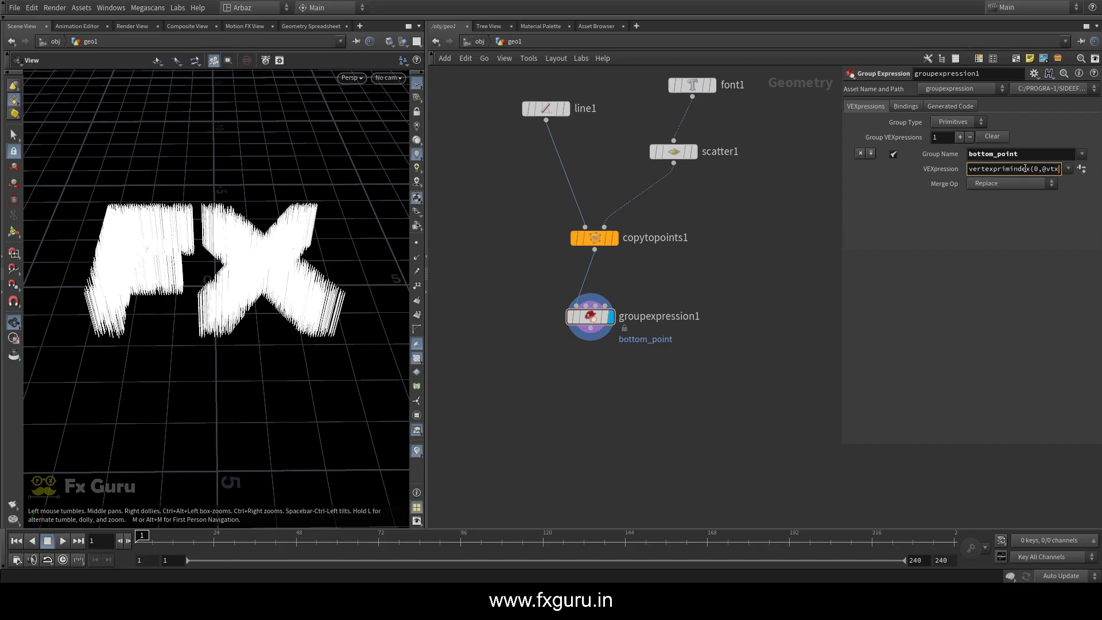
pyautogui.write('num')
pyautogui.write(')')
pyautogui.write('--')
pyautogui.write('==')
pyautogui.write('0')
pyautogui.press('Return')
pyautogui.moveTo(189, 298); pyautogui.dragTo(183, 274)
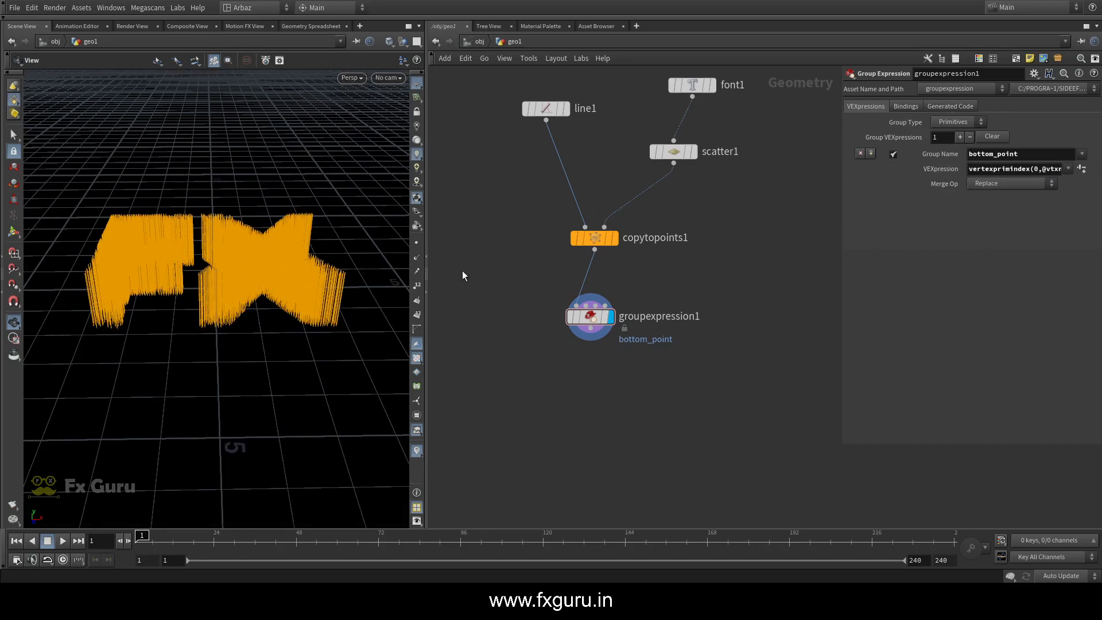
# Step: Change the group type of the Group Expression node to Points
pyautogui.click(949, 122)
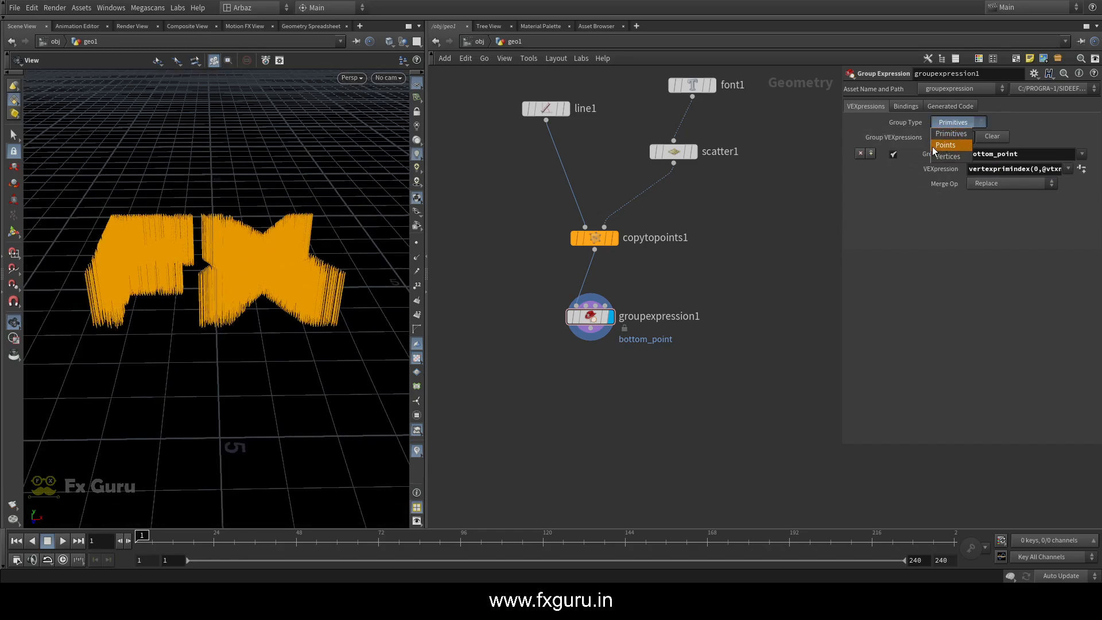
pyautogui.click(946, 146)
pyautogui.moveTo(190, 275); pyautogui.dragTo(197, 312)
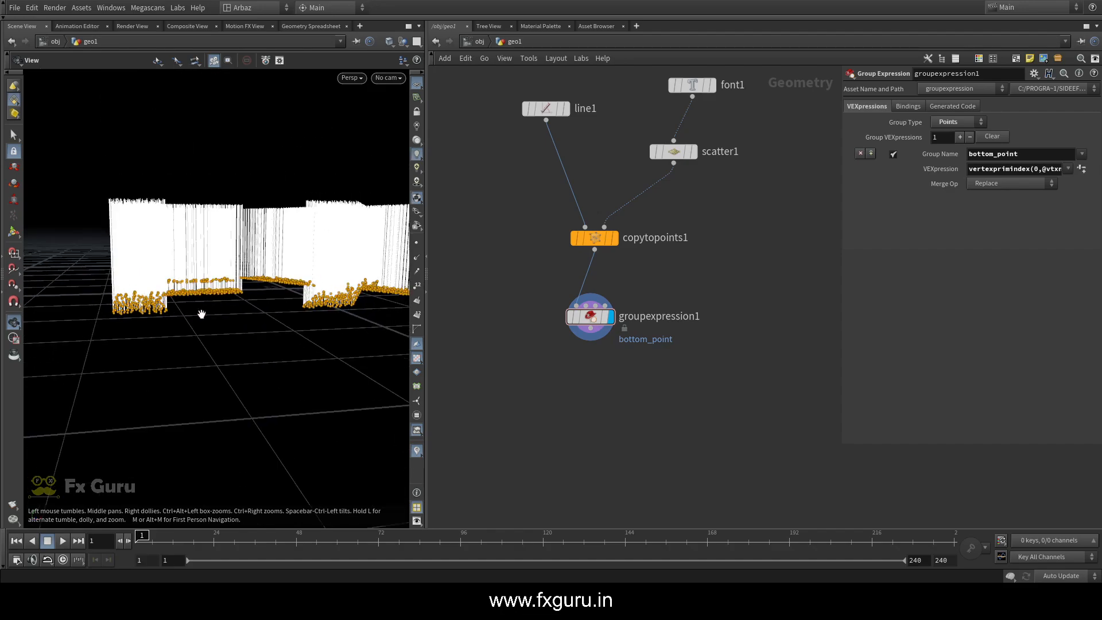
# Step: Show point numbers in the viewport and rewire groupexpression1 to take its input directly from line1
pyautogui.click(417, 286)
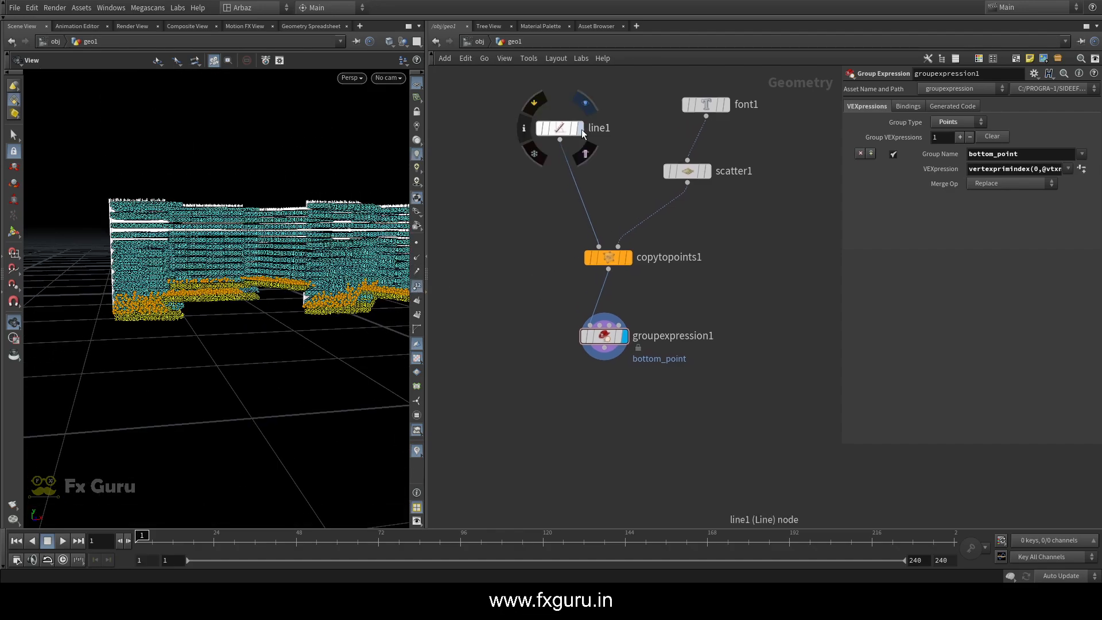
pyautogui.click(579, 128)
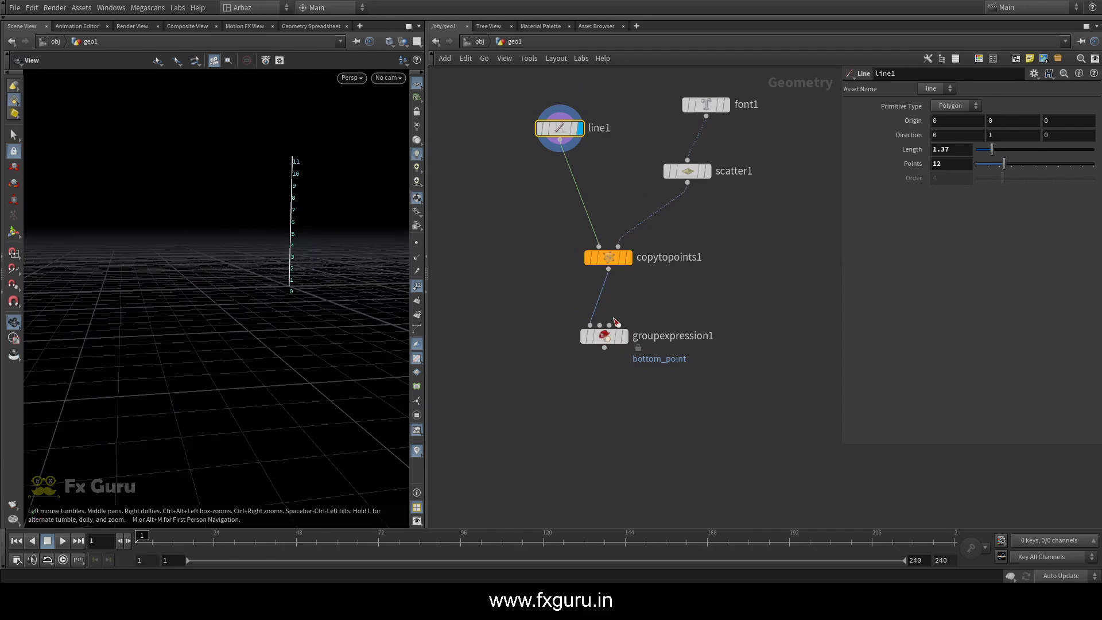
pyautogui.moveTo(609, 334); pyautogui.dragTo(535, 331)
pyautogui.moveTo(560, 141); pyautogui.dragTo(515, 321)
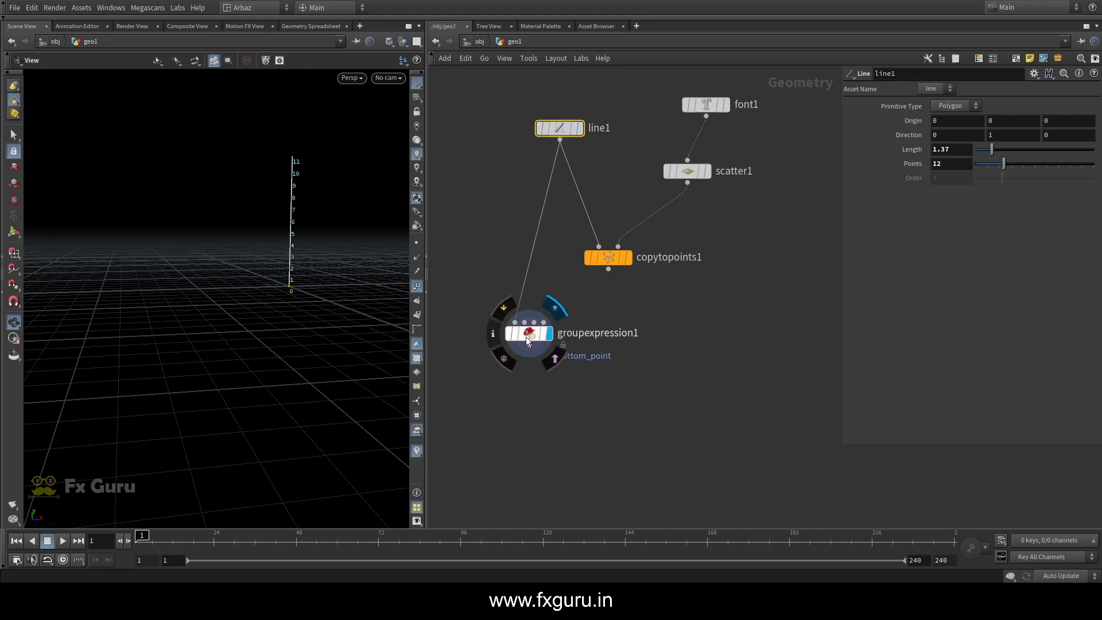
# Step: Place groupexpression1 below copytopoints1 and rewire it to take its input from copytopoints1 instead of line1
pyautogui.click(549, 333)
pyautogui.moveTo(290, 307); pyautogui.dragTo(300, 305)
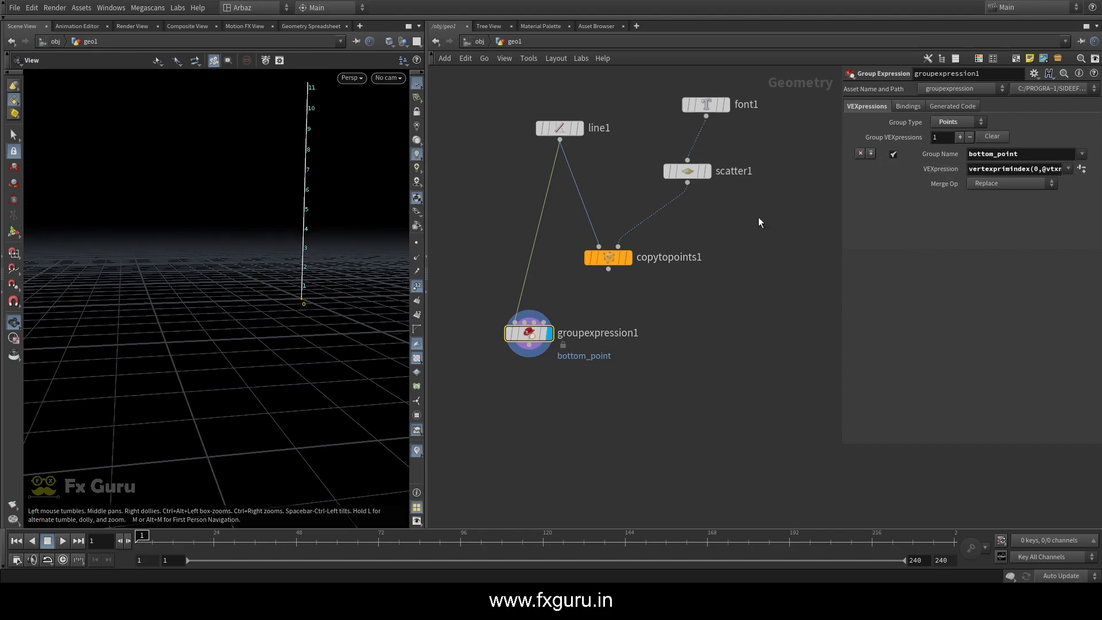
pyautogui.scroll(-3, 680, 326)
pyautogui.moveTo(681, 326); pyautogui.dragTo(611, 317, button='middle')
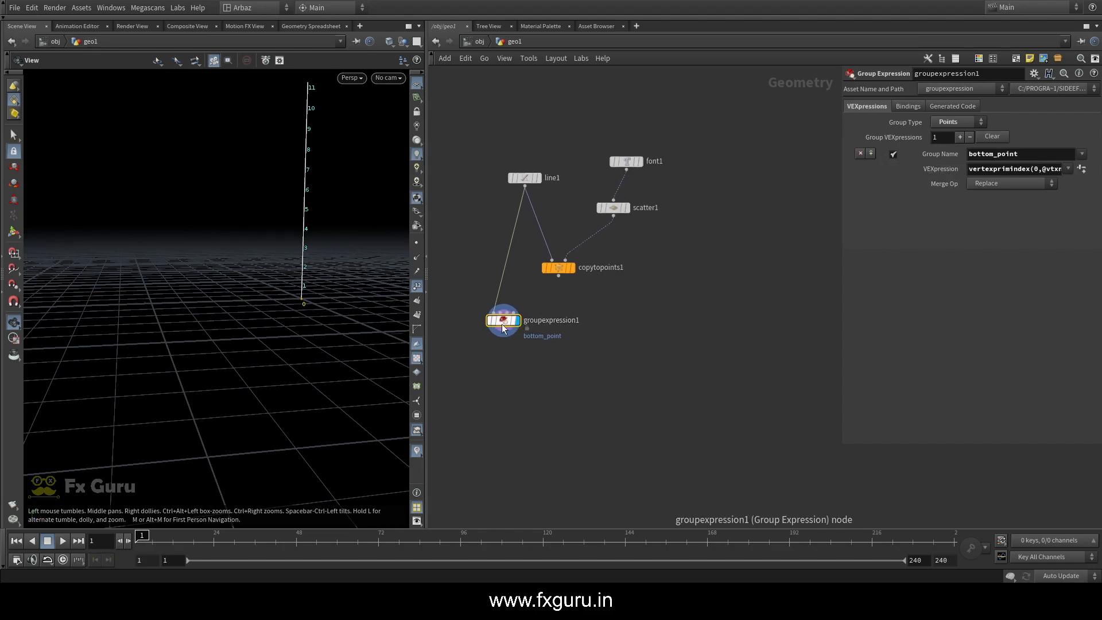
pyautogui.moveTo(504, 320); pyautogui.dragTo(560, 345)
pyautogui.moveTo(558, 276); pyautogui.dragTo(548, 343)
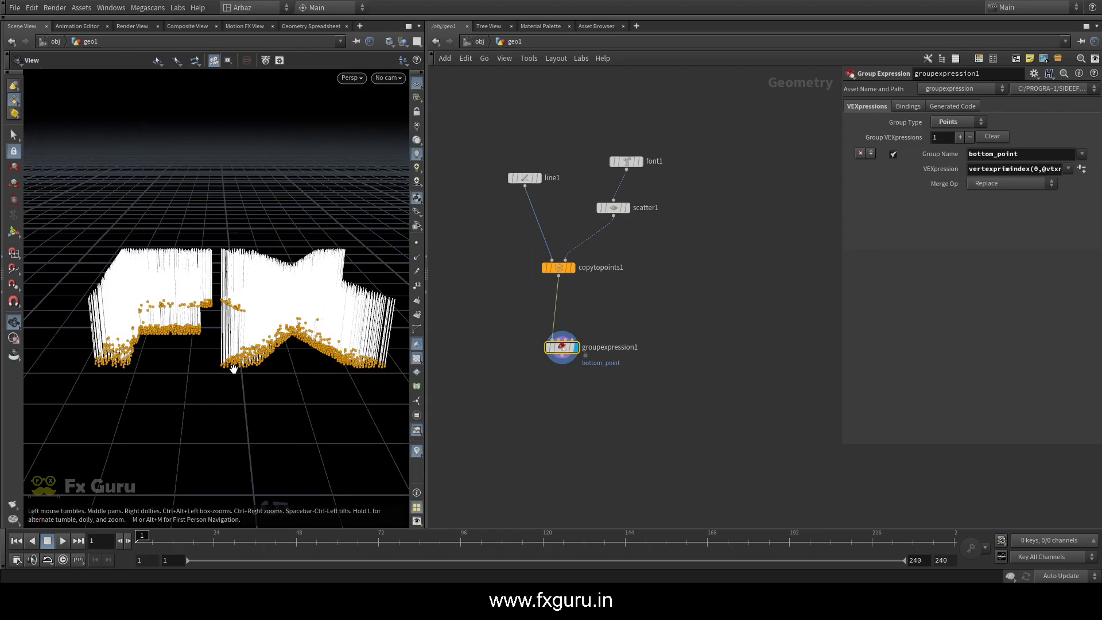
pyautogui.moveTo(236, 349); pyautogui.dragTo(239, 395)
pyautogui.moveTo(591, 415); pyautogui.dragTo(592, 386, button='middle')
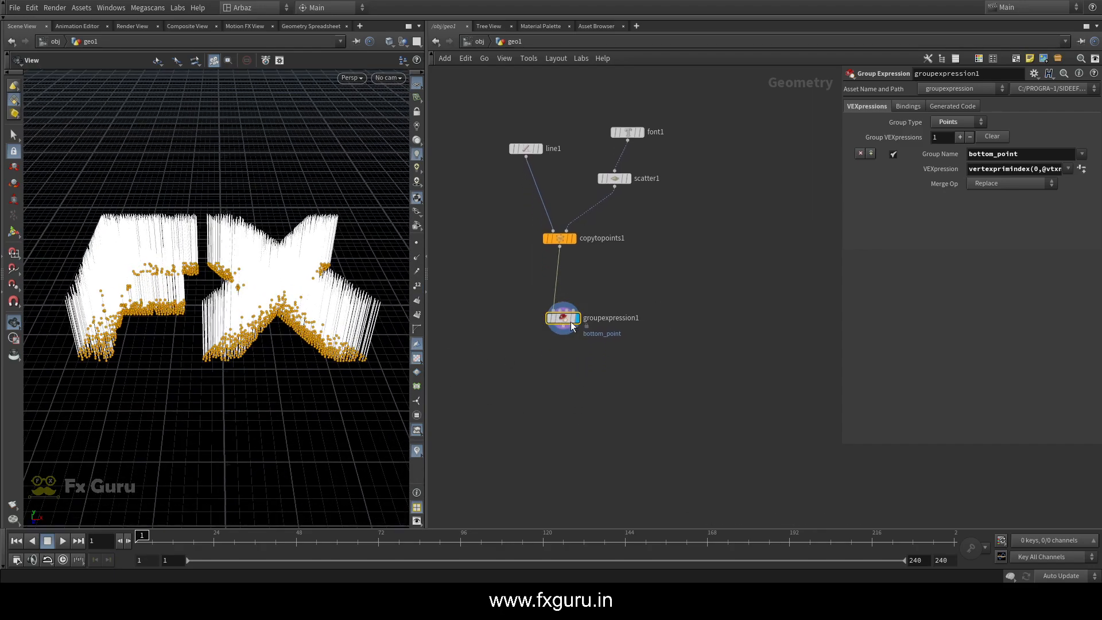
# Step: Add a Vellum Configure Hair node below groupexpression1, wired to its output, and display it
pyautogui.moveTo(568, 319); pyautogui.dragTo(554, 353)
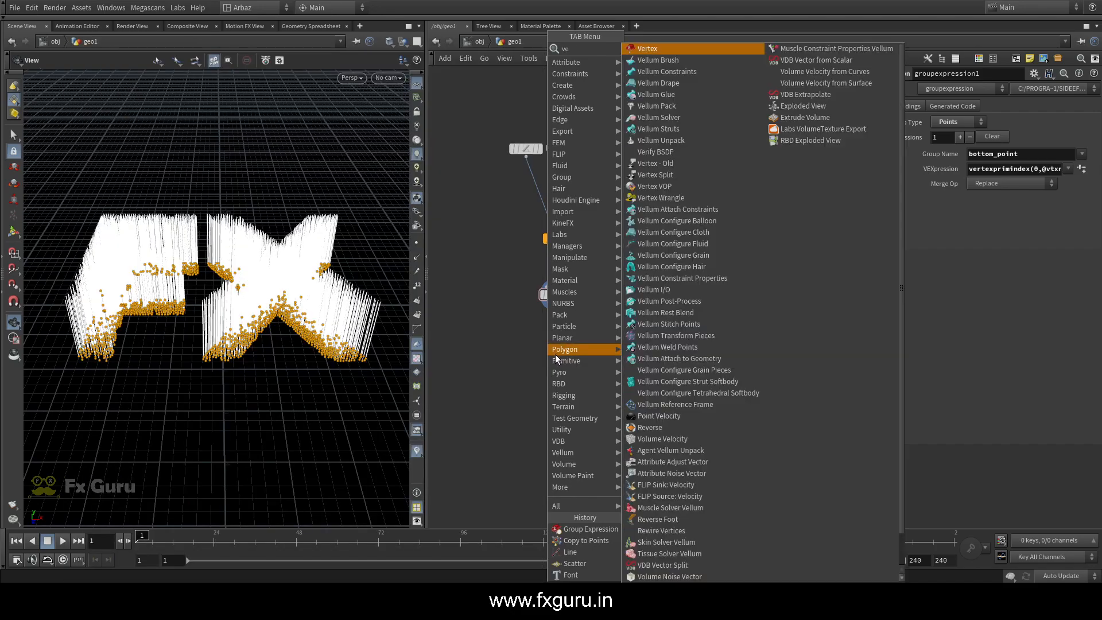
pyautogui.write('velu')
pyautogui.press('BackSpace')
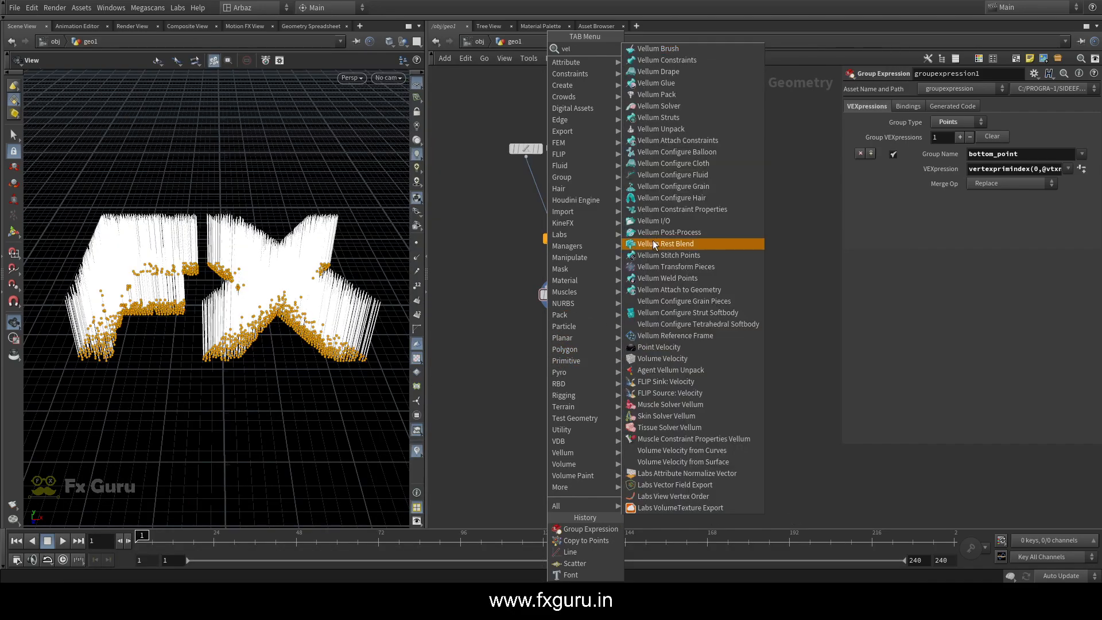
pyautogui.write('h')
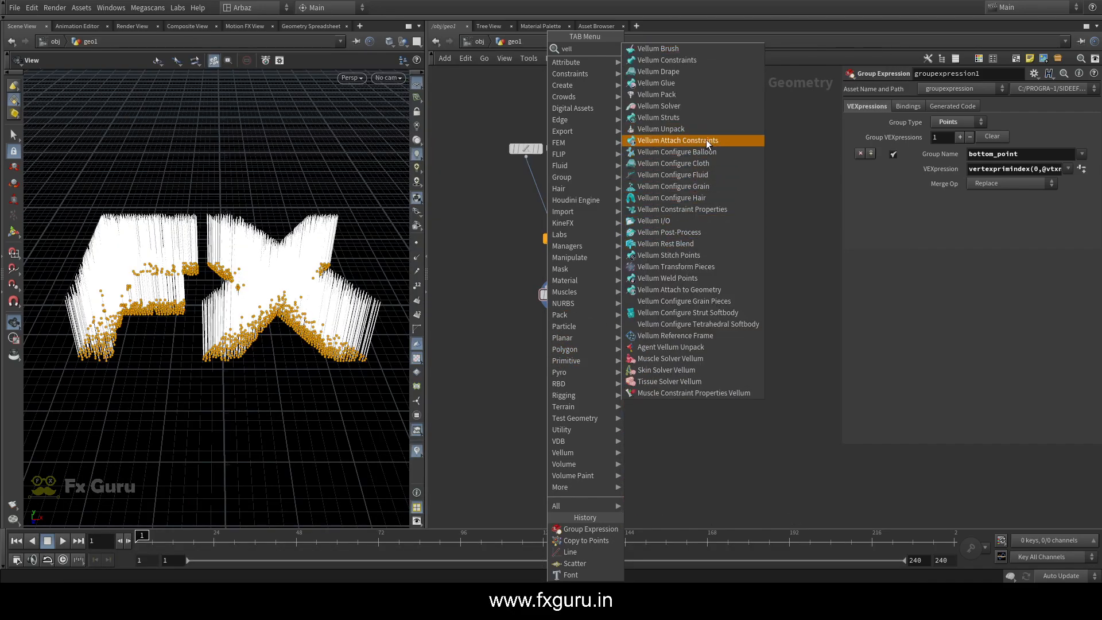
pyautogui.press('Return')
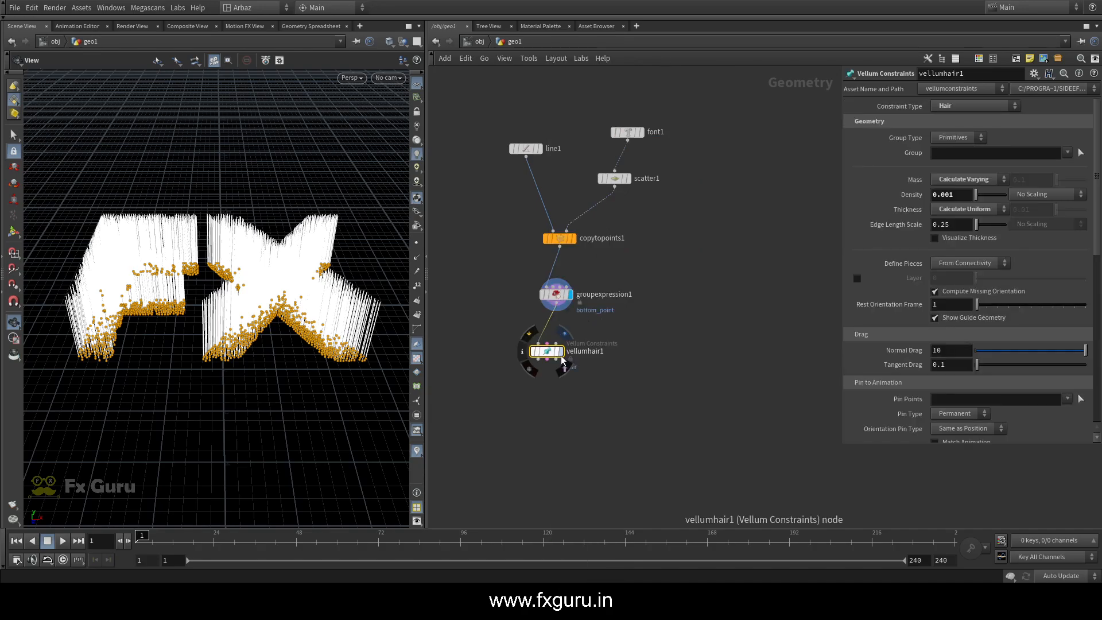
pyautogui.click(563, 347)
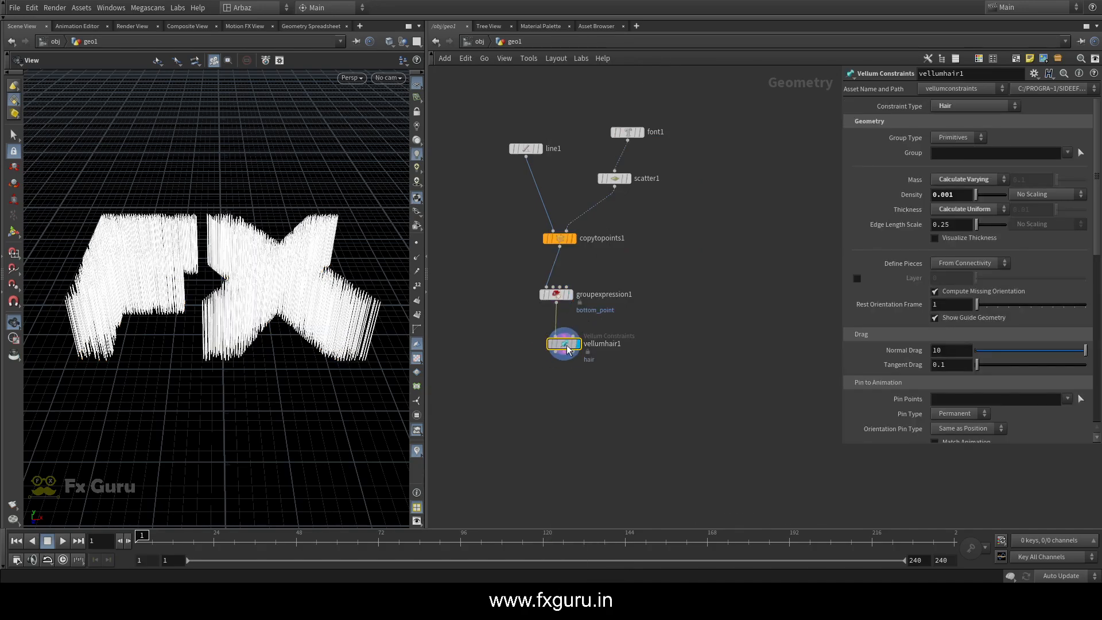
# Step: Set the Pin Points of vellumhair1 to the bottom_point group
pyautogui.scroll(-4, 912, 220)
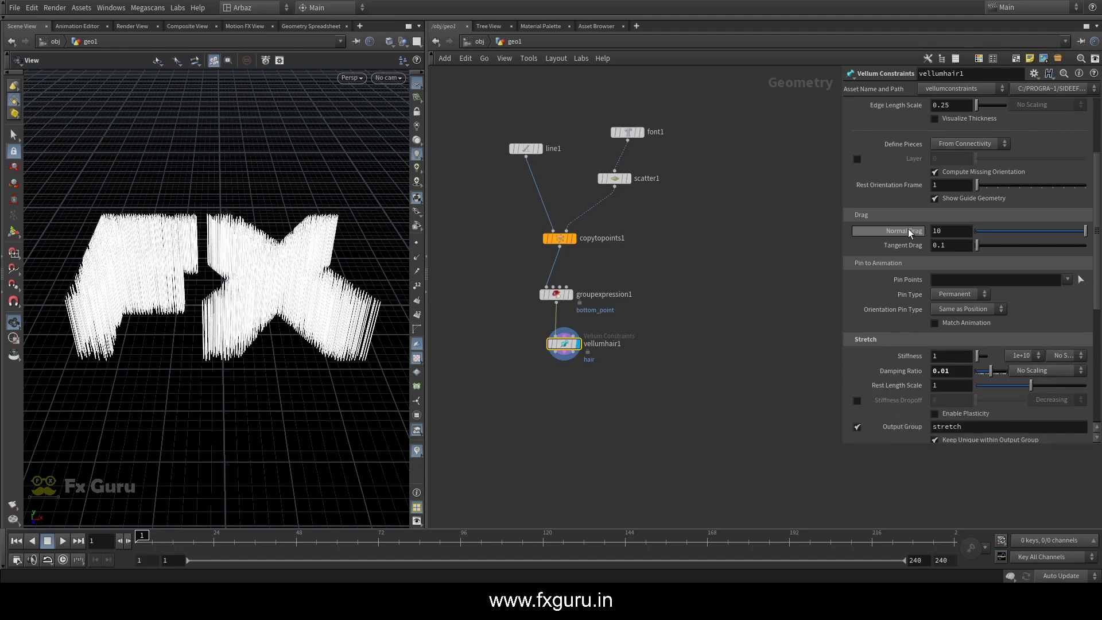
pyautogui.click(1065, 281)
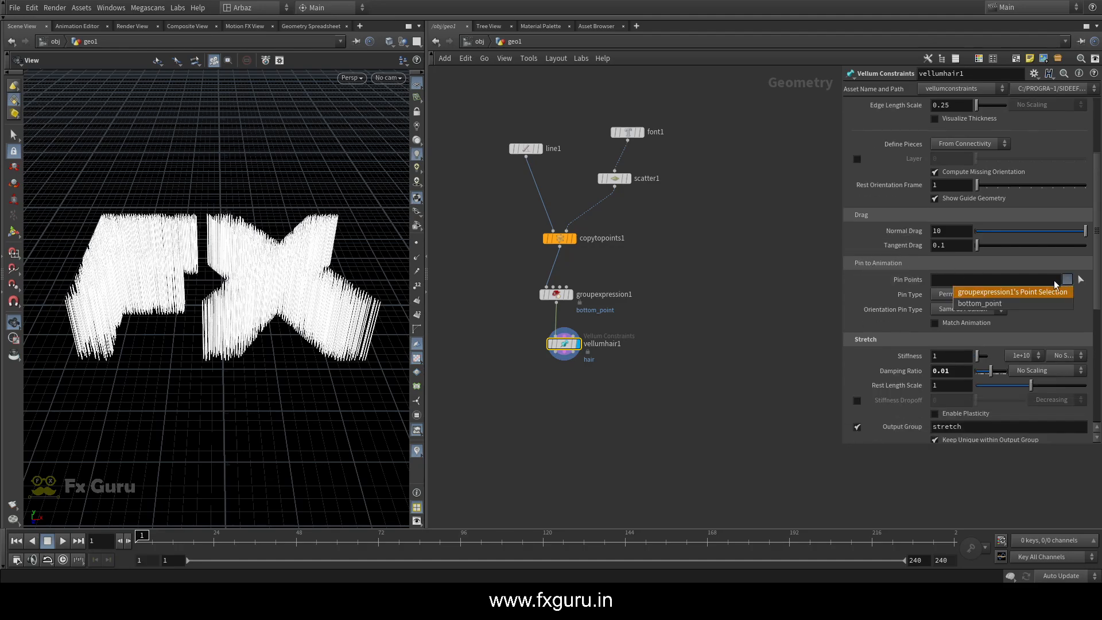
pyautogui.click(1000, 303)
pyautogui.click(555, 294)
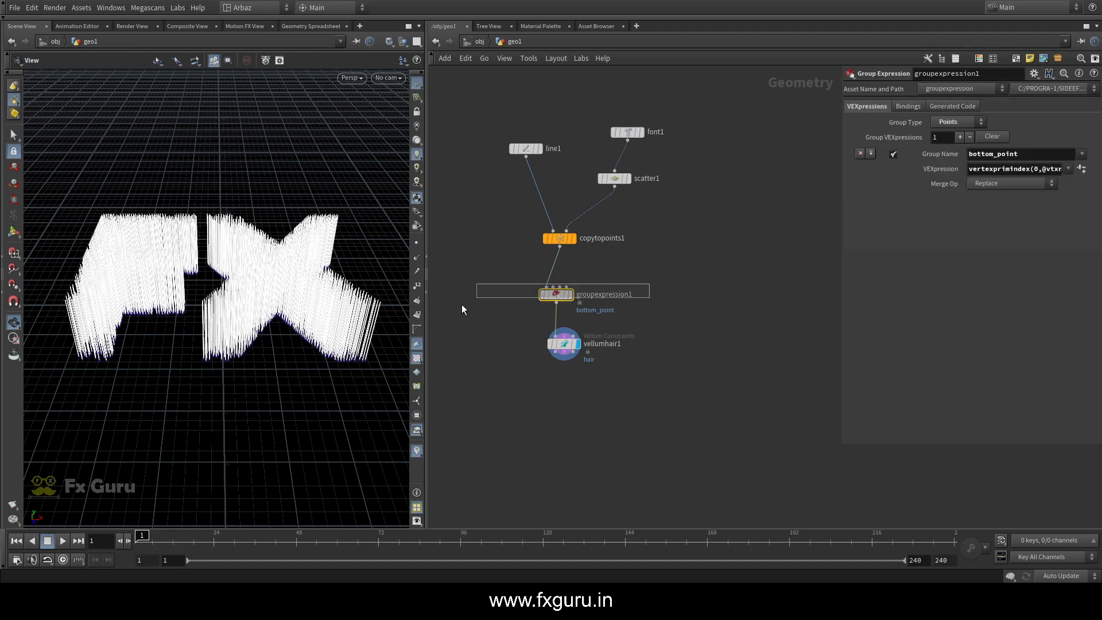
pyautogui.click(563, 343)
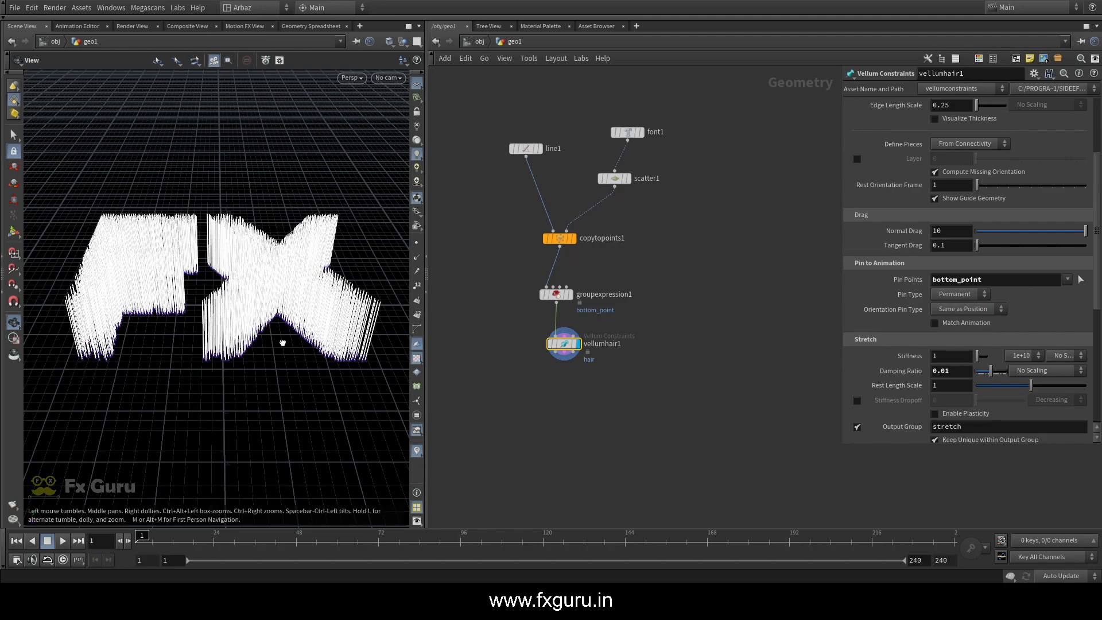
pyautogui.moveTo(283, 339)
pyautogui.mouseDown()
pyautogui.moveTo(331, 384)
pyautogui.moveTo(214, 335)
pyautogui.moveTo(268, 338)
pyautogui.mouseUp()
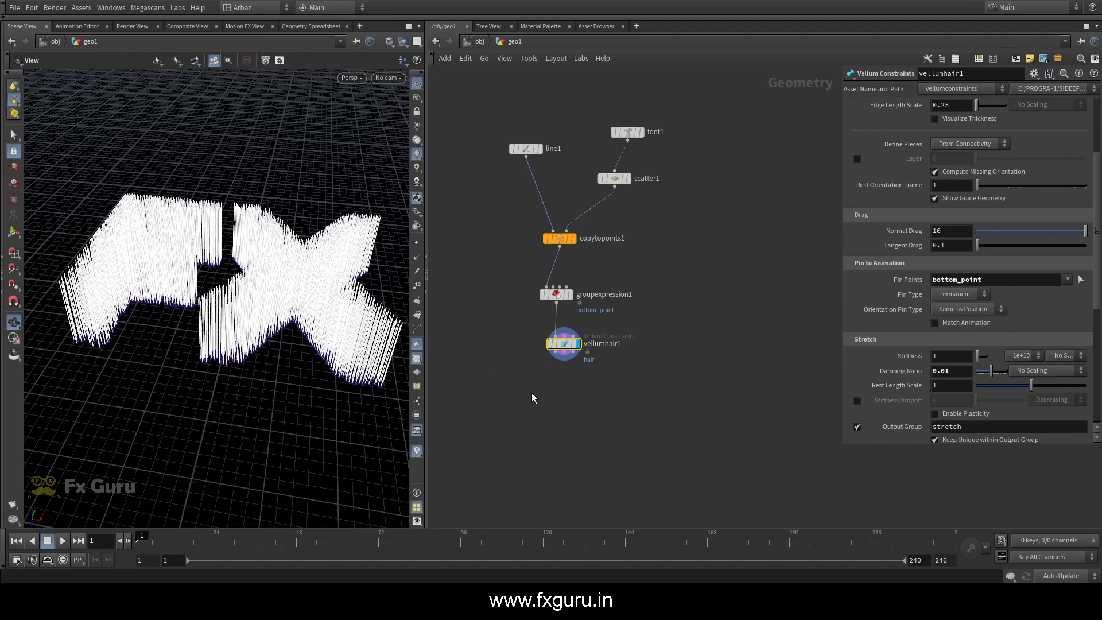
# Step: Add a Vellum Solver below vellumhair1, connect all three of its outputs to the solver, and display it
pyautogui.moveTo(535, 398); pyautogui.dragTo(581, 320, button='middle')
pyautogui.press('Tab')
pyautogui.write('vel')
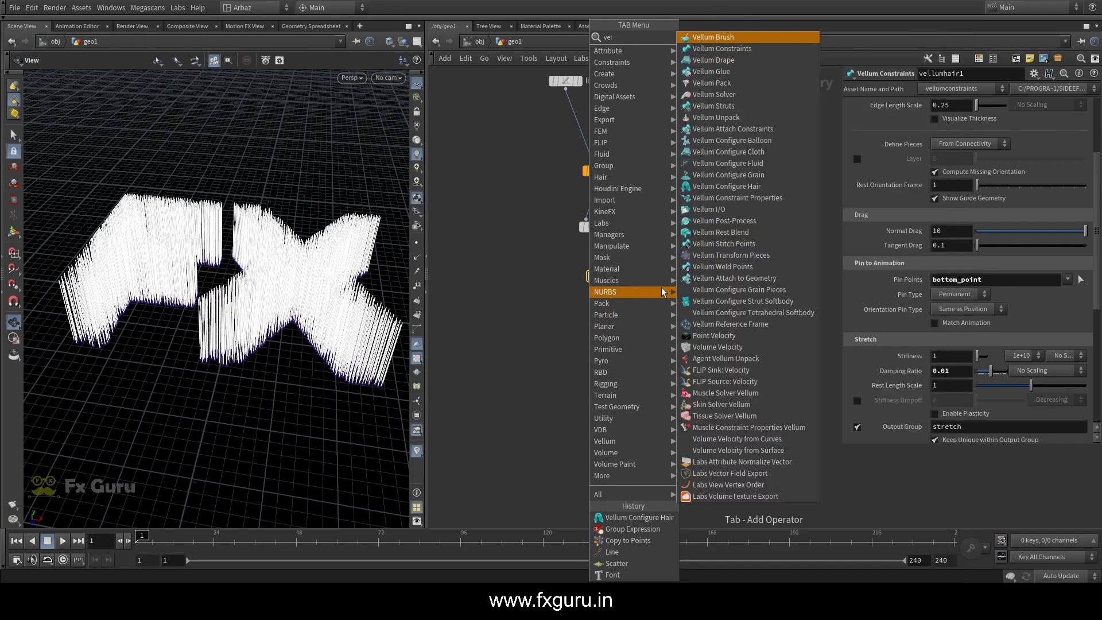
pyautogui.click(731, 95)
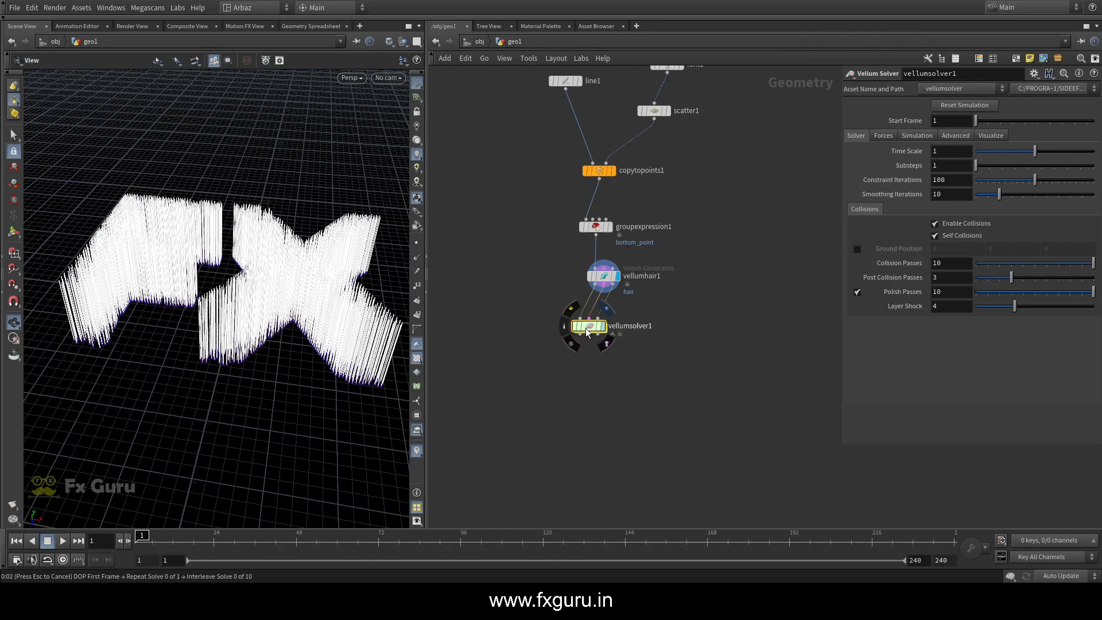
pyautogui.click(588, 332)
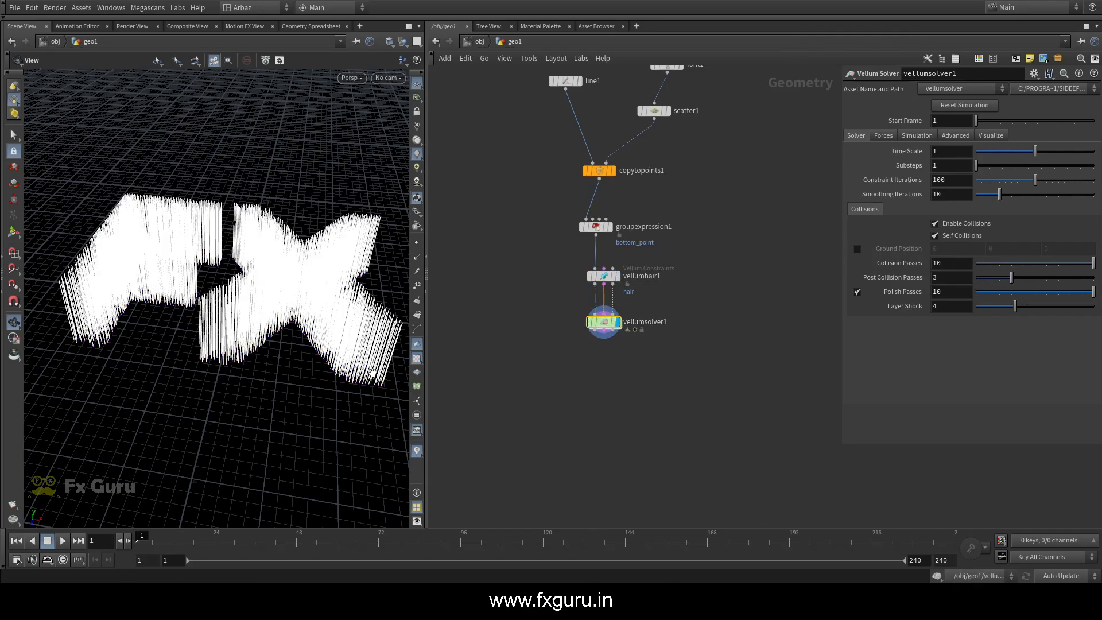
# Step: Play the Vellum hair simulation to check how the hairs move, and return to the first frame
pyautogui.click(62, 540)
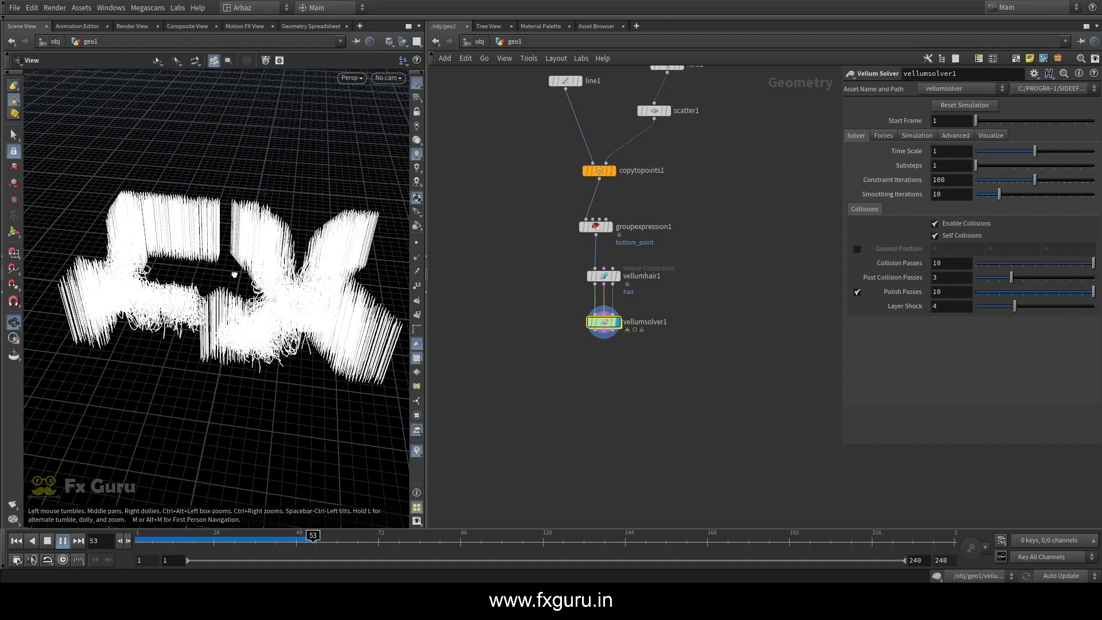
pyautogui.moveTo(245, 250); pyautogui.dragTo(201, 269)
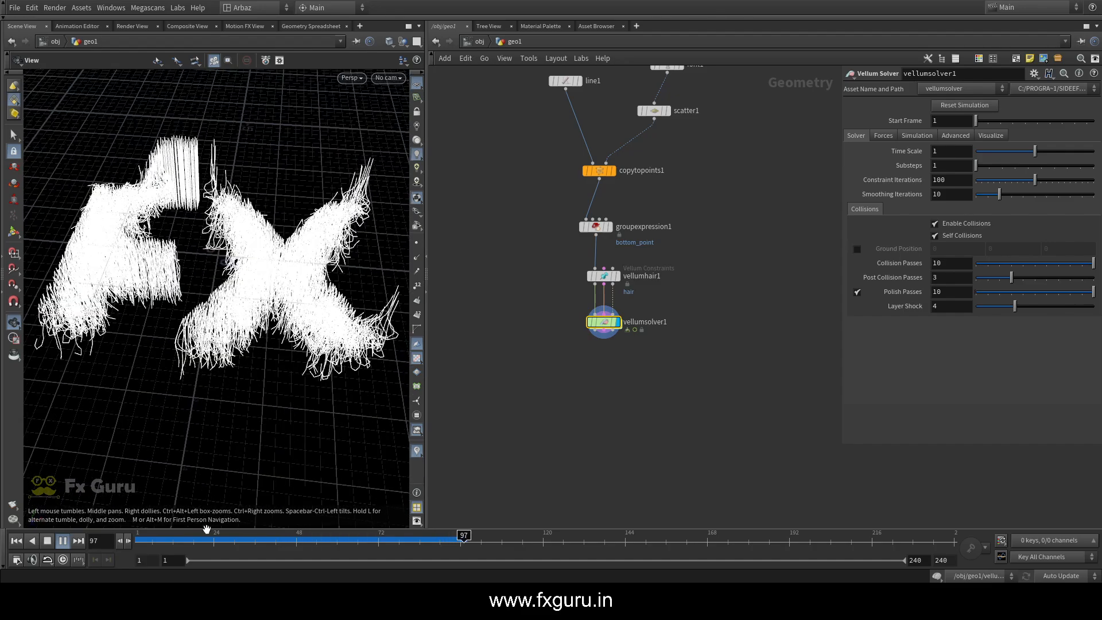
pyautogui.hotkey('ctrl', 'Up')
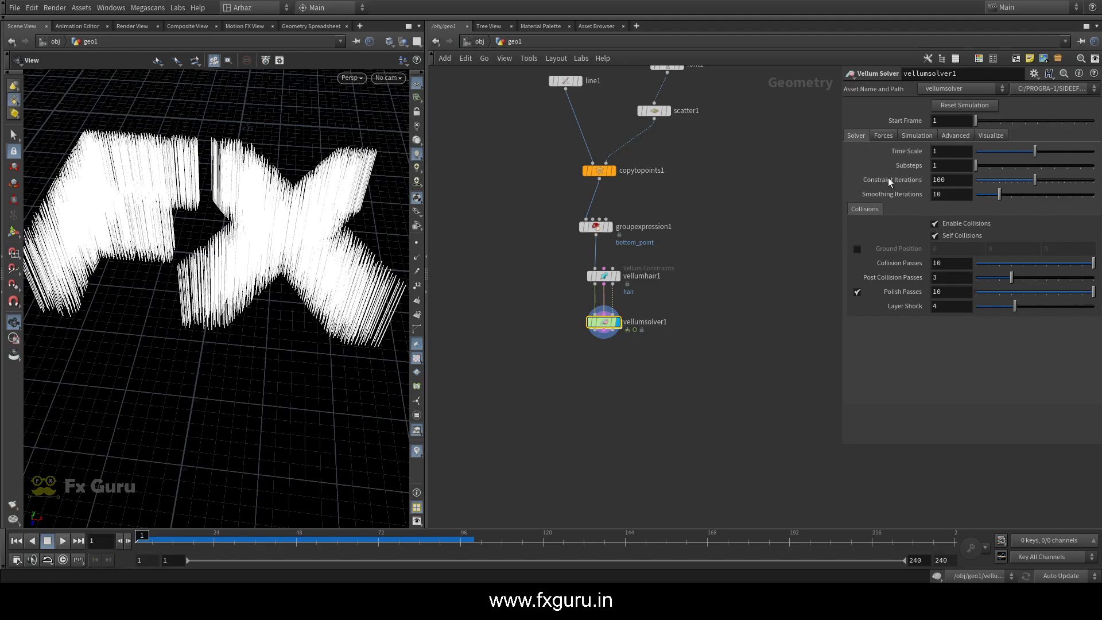
# Step: Set the gravity of vellumsolver1 to 0 on all axes and enter its forces network
pyautogui.click(883, 135)
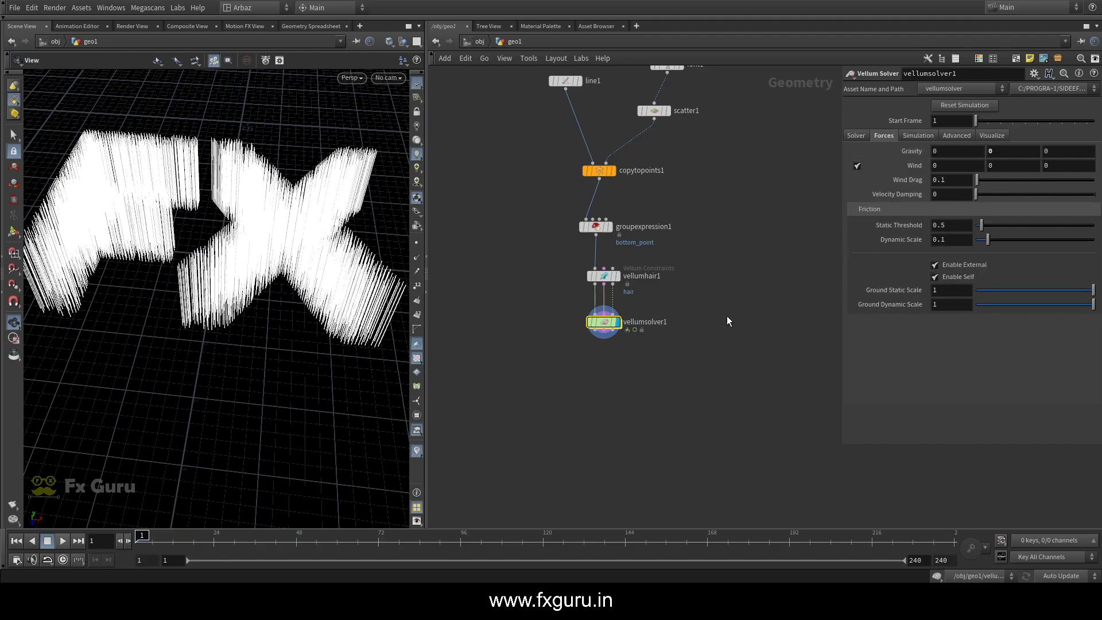
pyautogui.doubleClick(602, 321)
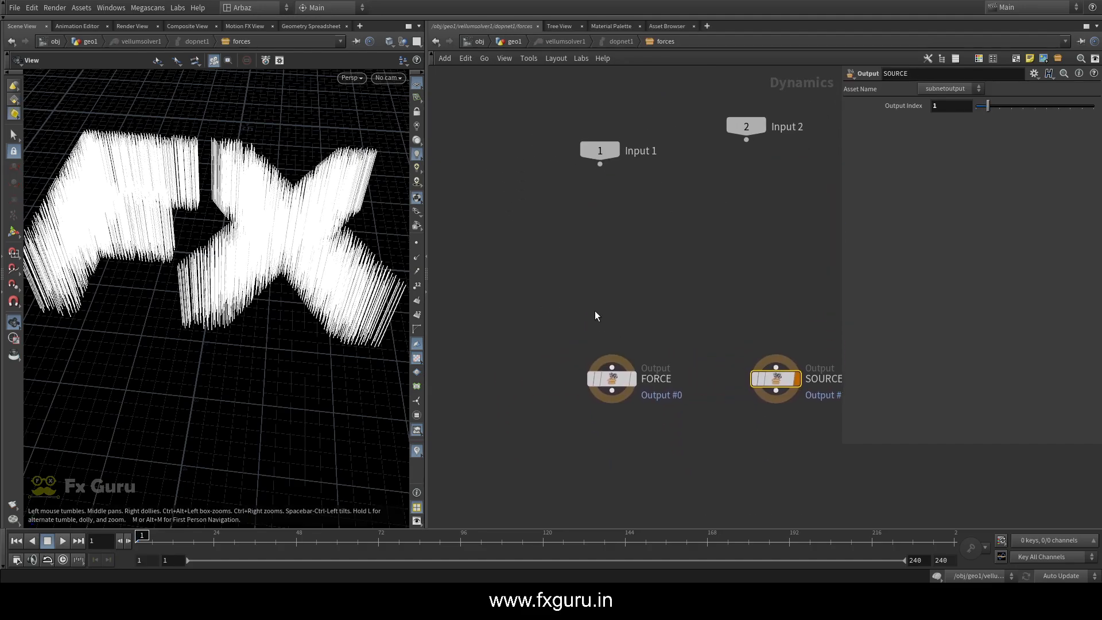
# Step: Add a POP Force node above the FORCE output and wire it into FORCE
pyautogui.click(611, 378)
pyautogui.press('Tab')
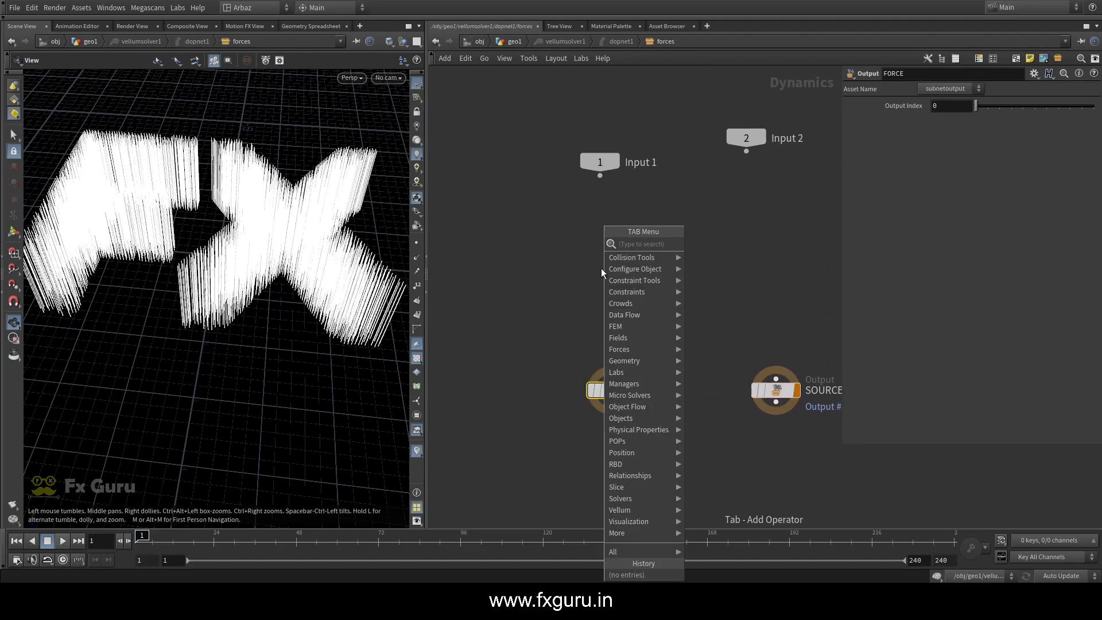
pyautogui.write('popfor')
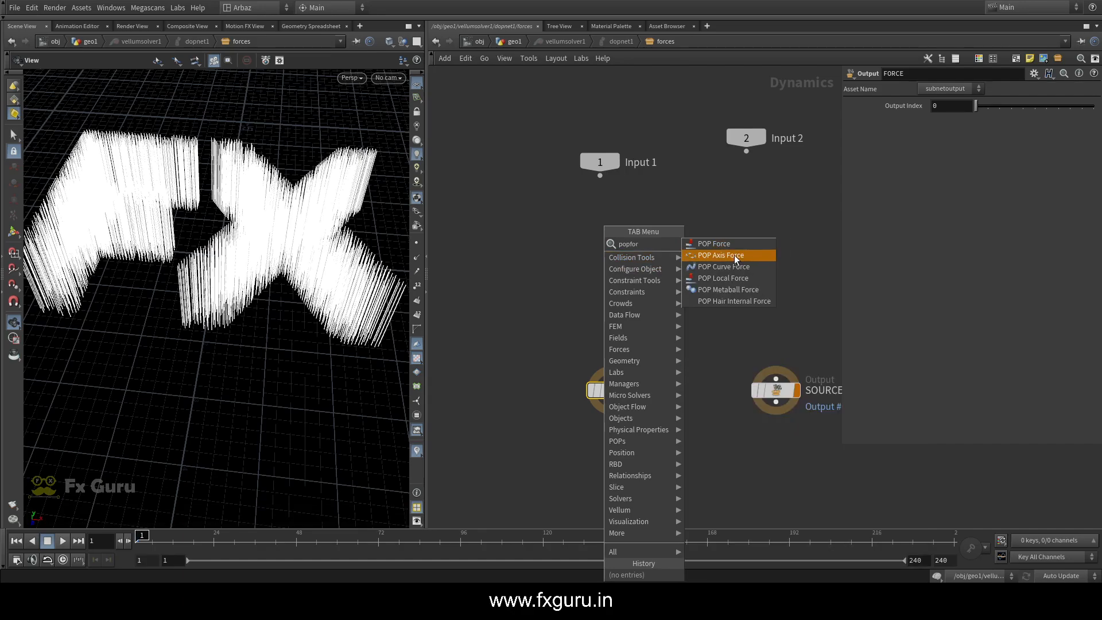
pyautogui.click(722, 244)
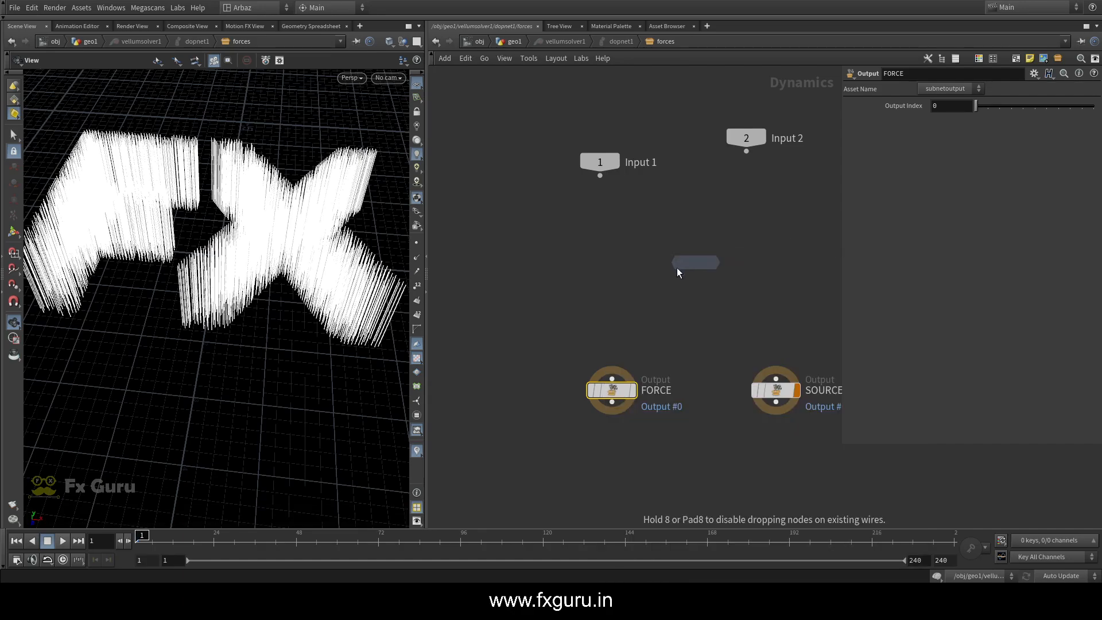
pyautogui.click(612, 288)
pyautogui.moveTo(612, 300); pyautogui.dragTo(630, 380)
pyautogui.click(630, 380)
# Step: Add a POP Attract node above popforce1 and wire its output into popforce1
pyautogui.press('Tab')
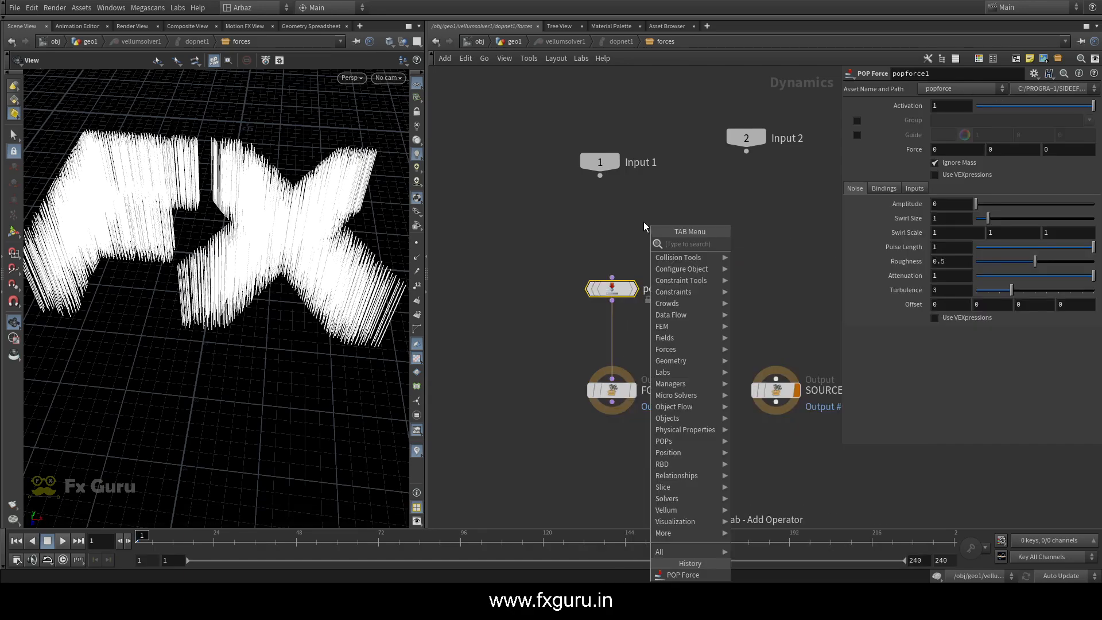
pyautogui.write('popatt')
pyautogui.click(741, 244)
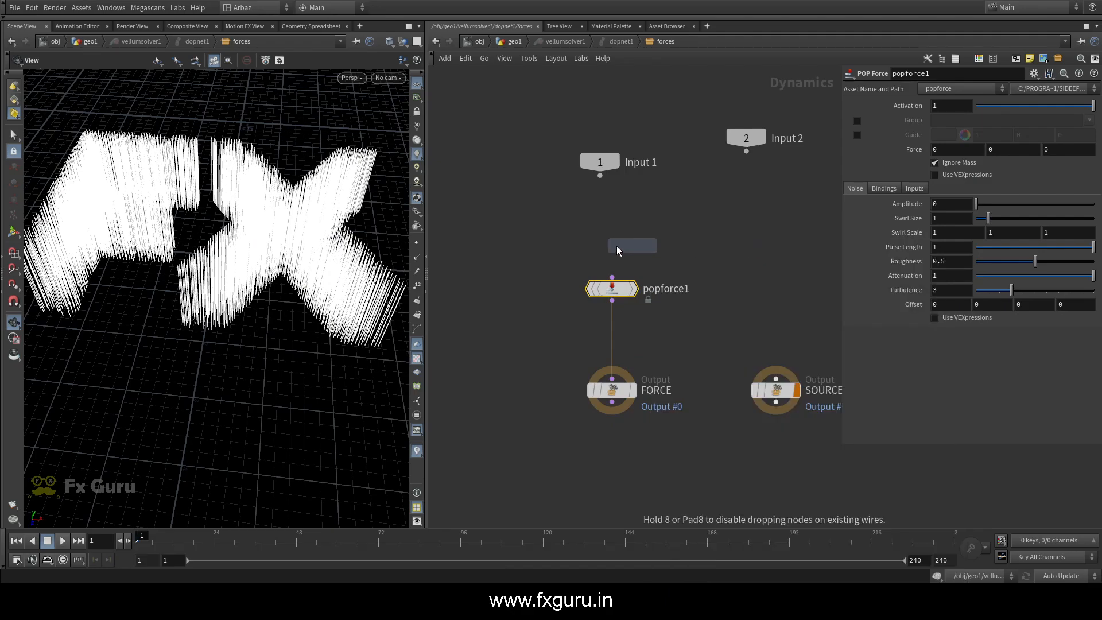
pyautogui.click(610, 230)
pyautogui.moveTo(612, 228); pyautogui.dragTo(611, 277)
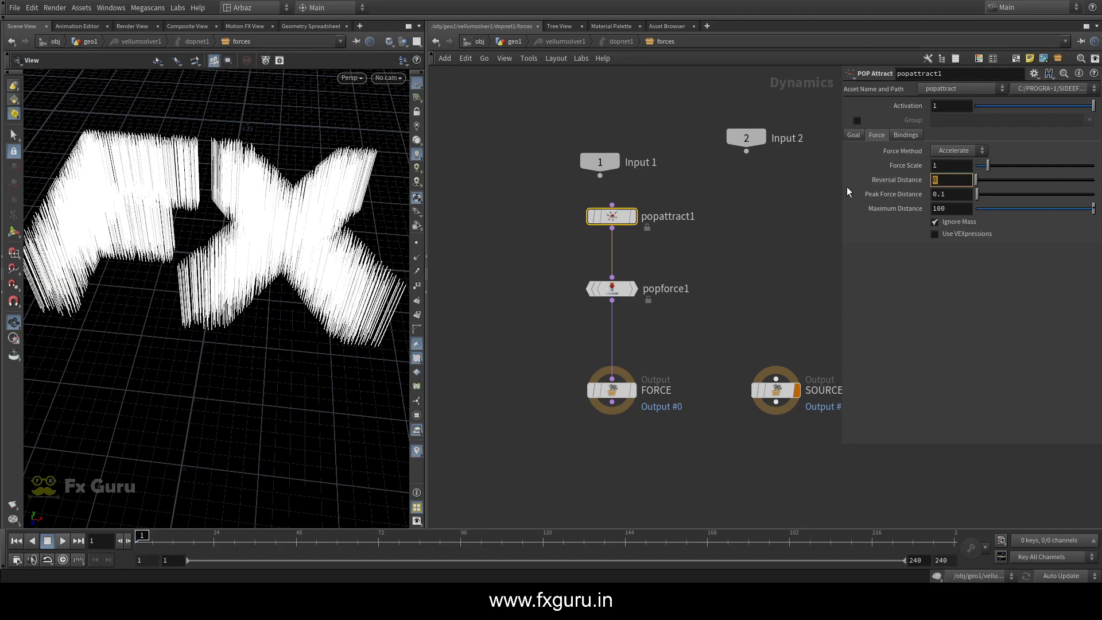
# Step: Preview the simulation with the Reversal Distance of popattract1 set to 10 and popforce1 bypassed
pyautogui.write('10')
pyautogui.press('Return')
pyautogui.click(591, 288)
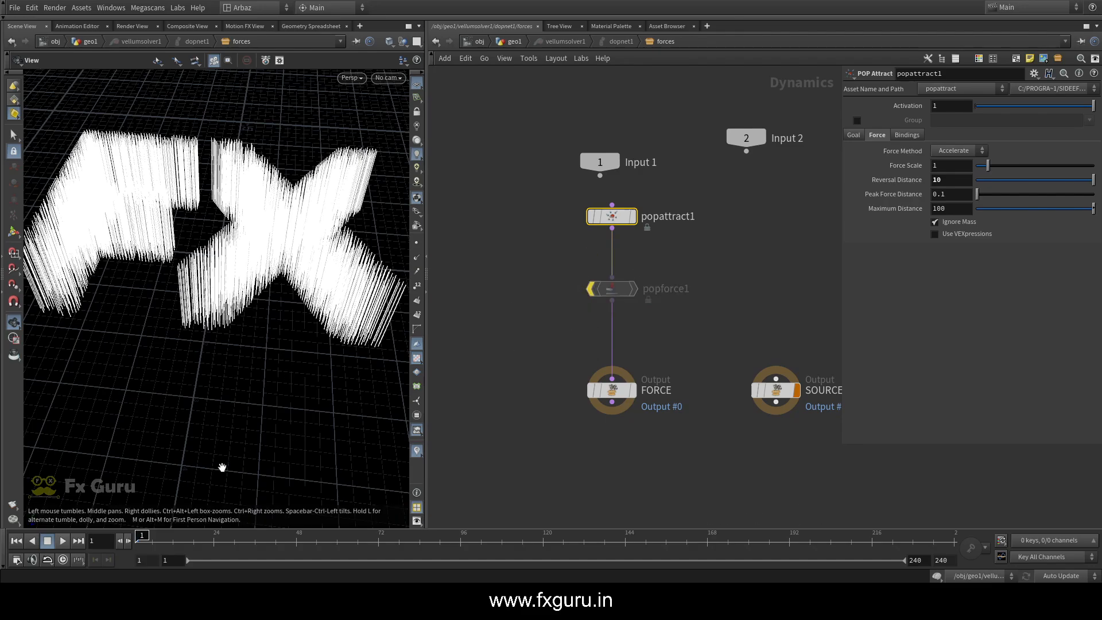
pyautogui.click(64, 541)
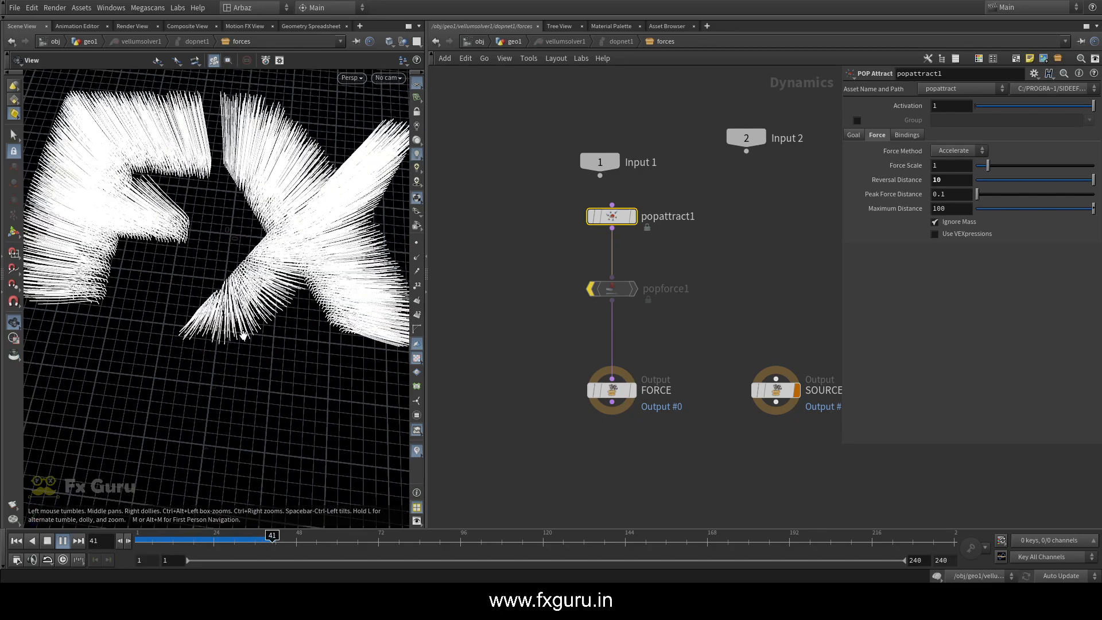
pyautogui.hotkey('ctrl', 'Up')
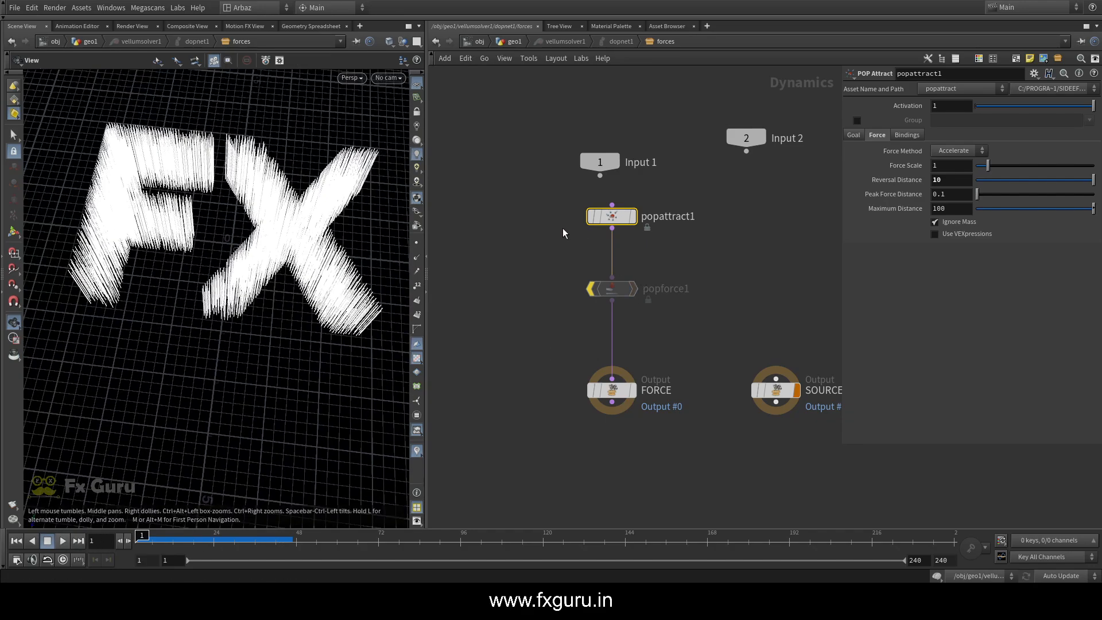
# Step: Set the Reversal Distance of popattract1 to -10
pyautogui.write('-10')
pyautogui.press('Return')
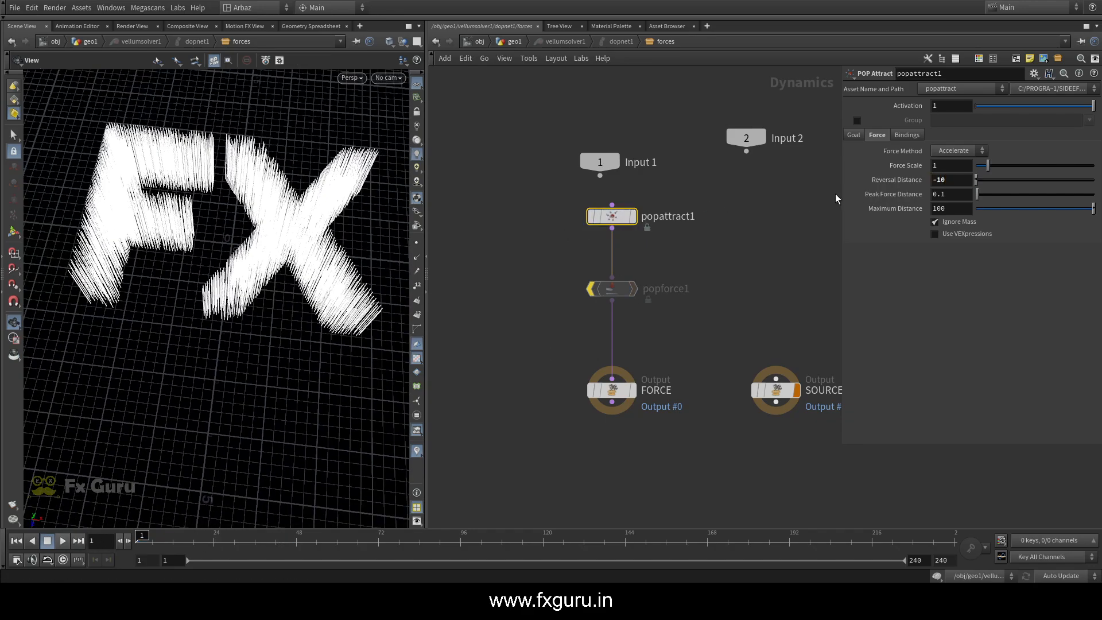
# Step: Re-enable popforce1 with noise amplitude 4.1, swirl size 1.85 and roughness 0.737, and play the simulation
pyautogui.click(618, 288)
pyautogui.click(584, 266)
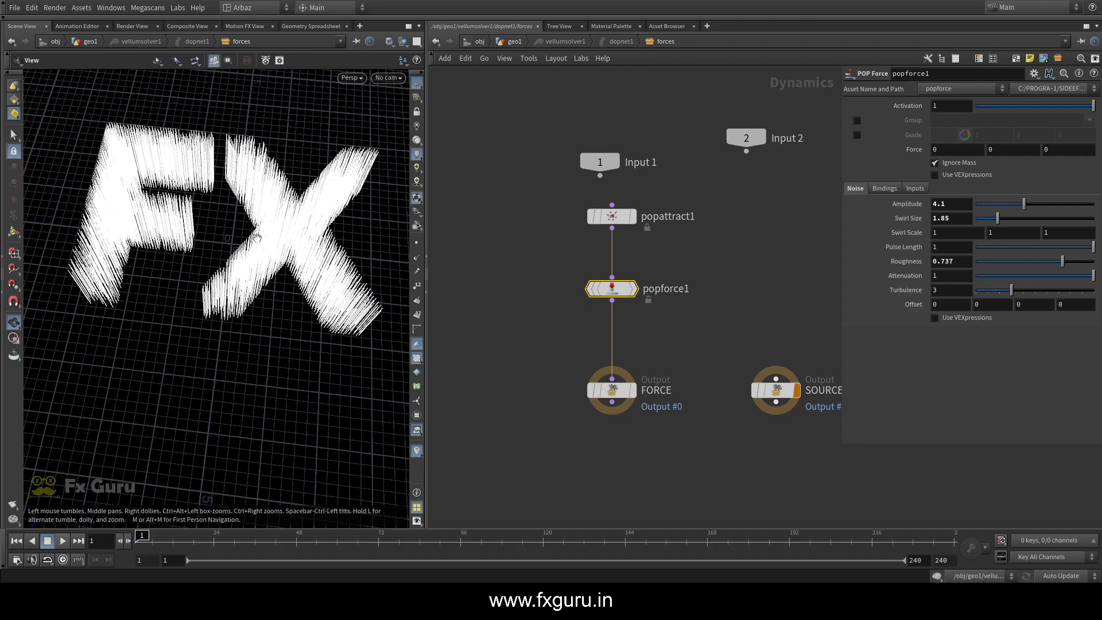
pyautogui.click(60, 540)
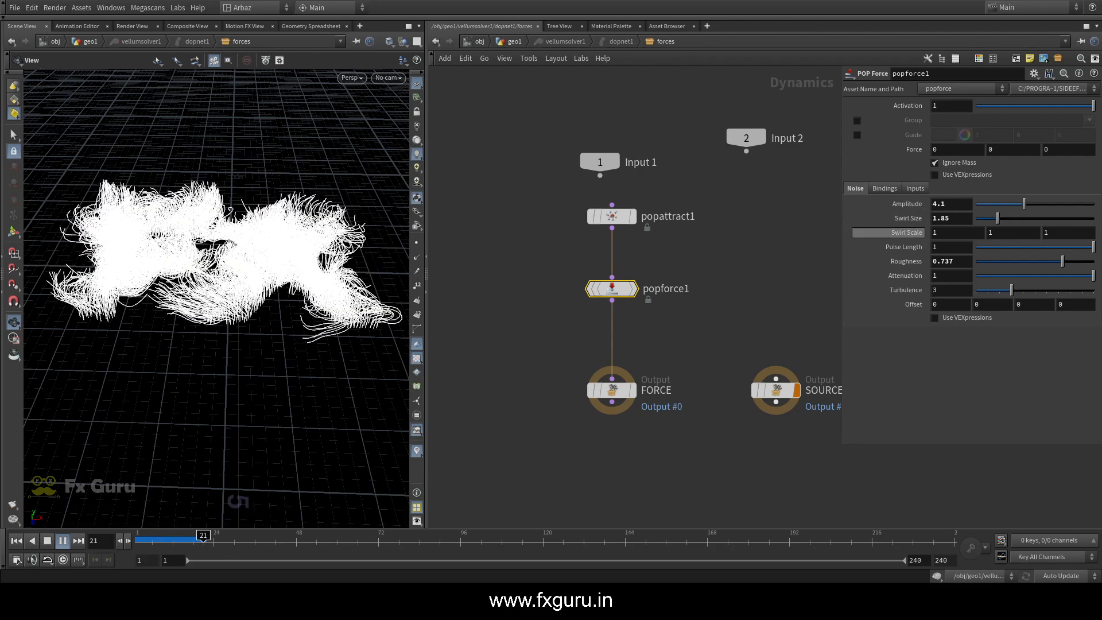
pyautogui.moveTo(268, 233)
pyautogui.mouseDown()
pyautogui.moveTo(273, 282)
pyautogui.moveTo(275, 241)
pyautogui.mouseUp()
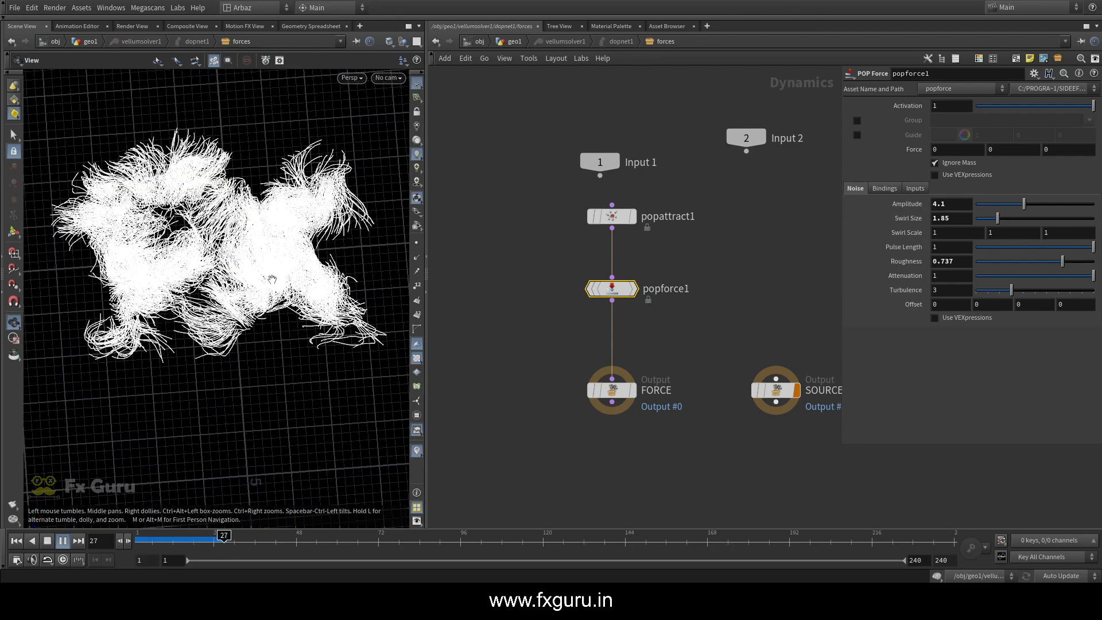
# Step: Scrub the simulation back to frame 21 and examine the hair's shape from low and top-down angles
pyautogui.click(144, 537)
pyautogui.moveTo(144, 537)
pyautogui.mouseDown()
pyautogui.moveTo(238, 534)
pyautogui.moveTo(163, 530)
pyautogui.moveTo(203, 528)
pyautogui.mouseUp()
pyautogui.moveTo(261, 337); pyautogui.dragTo(235, 274)
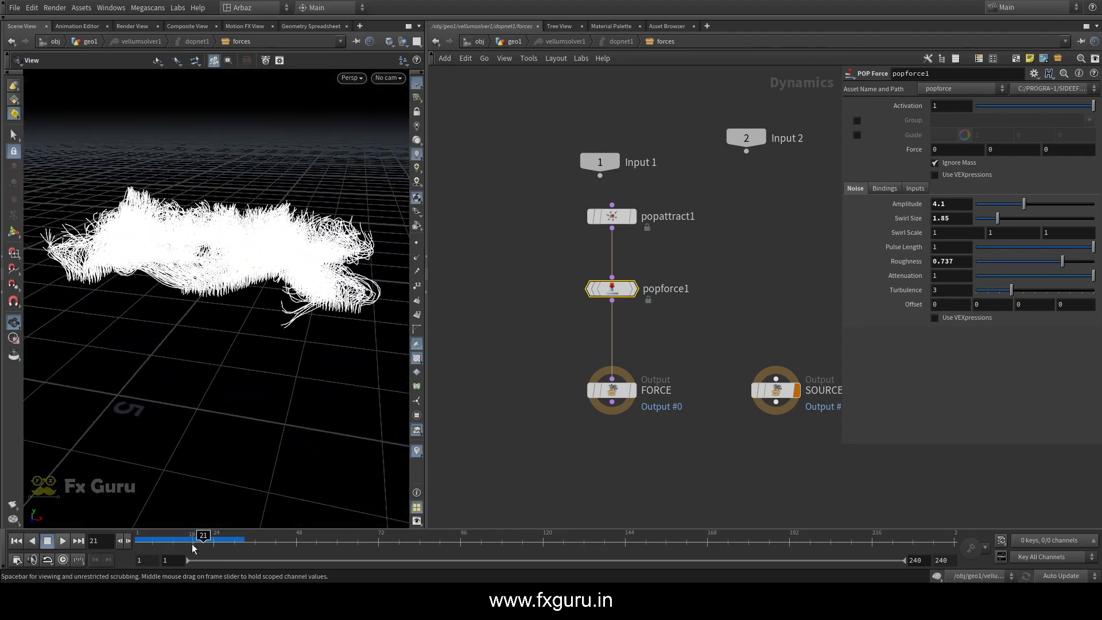
pyautogui.moveTo(194, 541)
pyautogui.mouseDown()
pyautogui.moveTo(138, 539)
pyautogui.moveTo(203, 538)
pyautogui.mouseUp()
pyautogui.moveTo(213, 259); pyautogui.dragTo(226, 325)
pyautogui.moveTo(226, 325); pyautogui.dragTo(300, 334, button='middle')
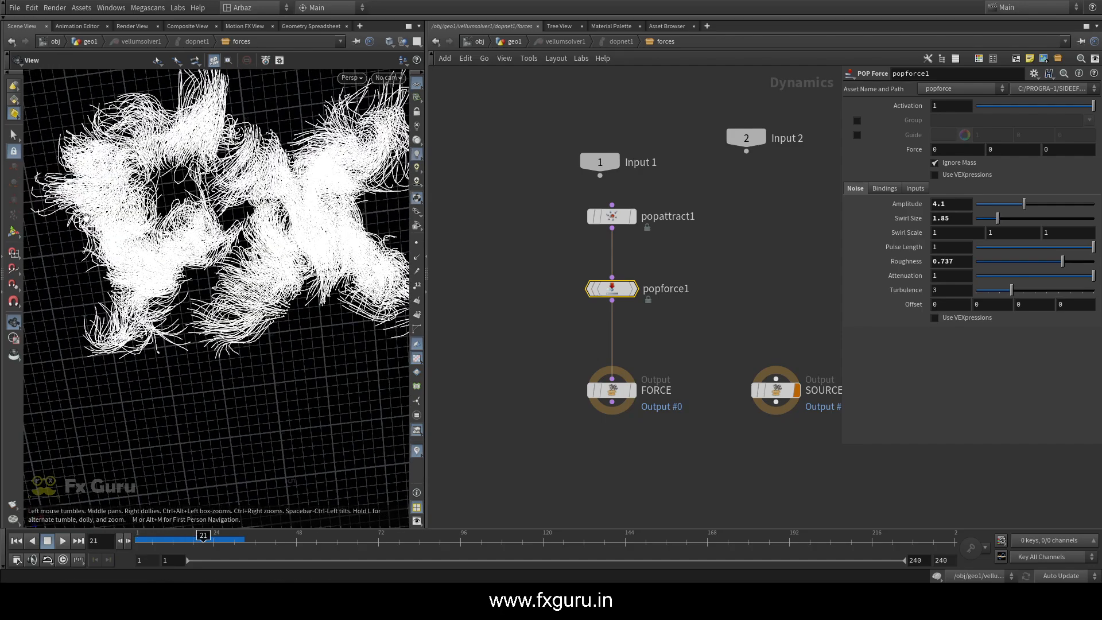
pyautogui.moveTo(299, 334); pyautogui.dragTo(277, 321, button='right')
pyautogui.moveTo(277, 321); pyautogui.dragTo(265, 321)
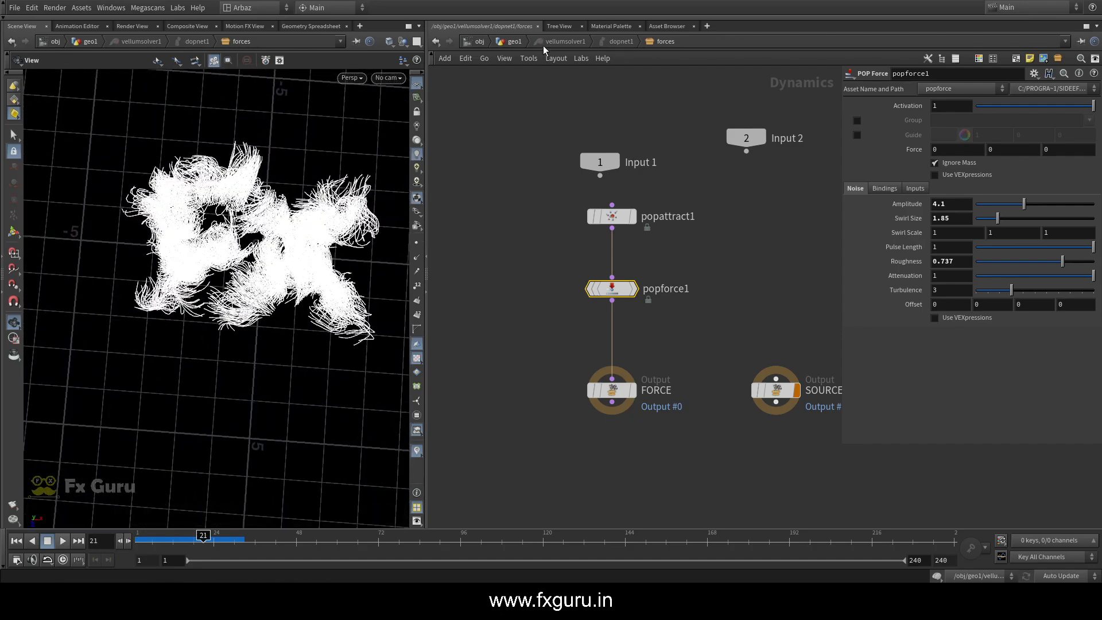
# Step: Return to the geo1 network, set the Length of line1 to 0.8 and replay the simulation from the start
pyautogui.click(514, 42)
pyautogui.click(587, 138)
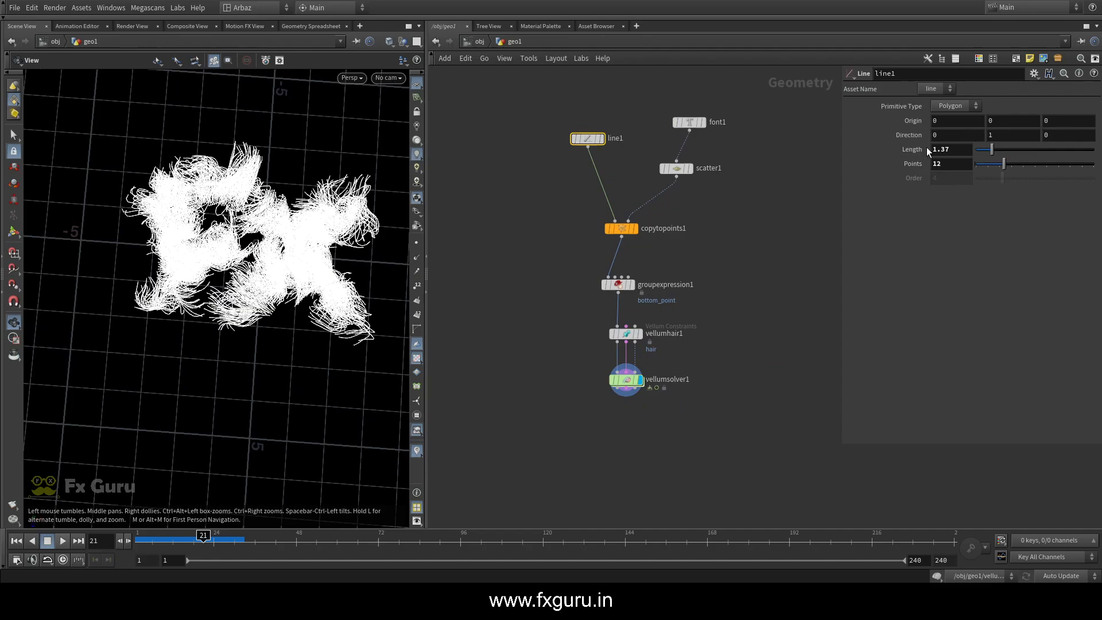
pyautogui.keyDown('ctrl'); pyautogui.middleClick(853, 150); pyautogui.keyUp('ctrl')
pyautogui.write('0.8')
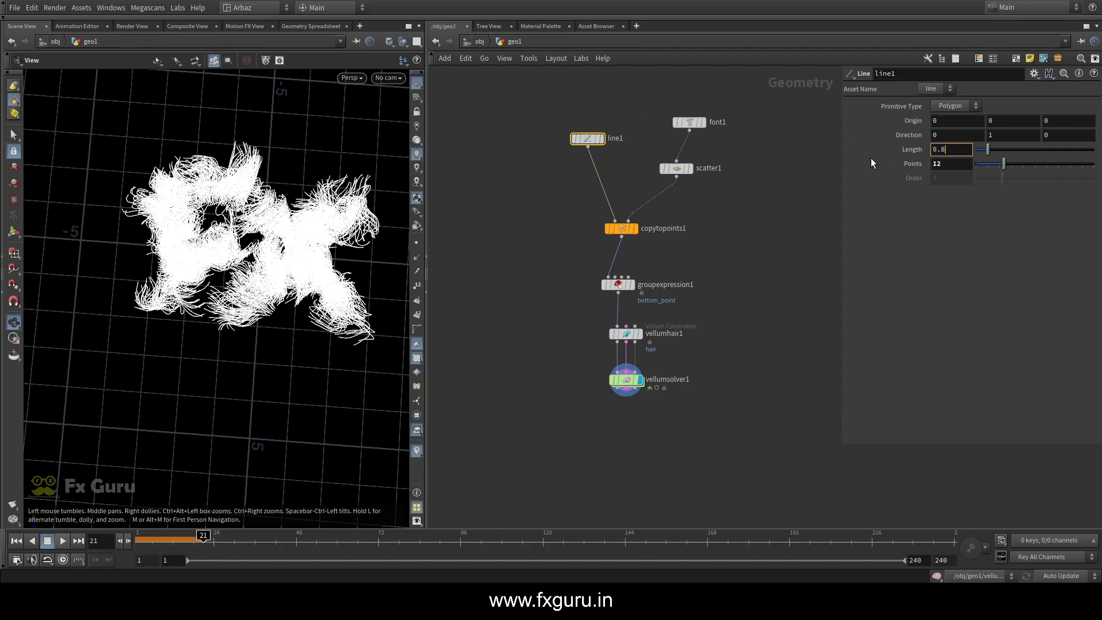
pyautogui.press('Return')
pyautogui.click(23, 541)
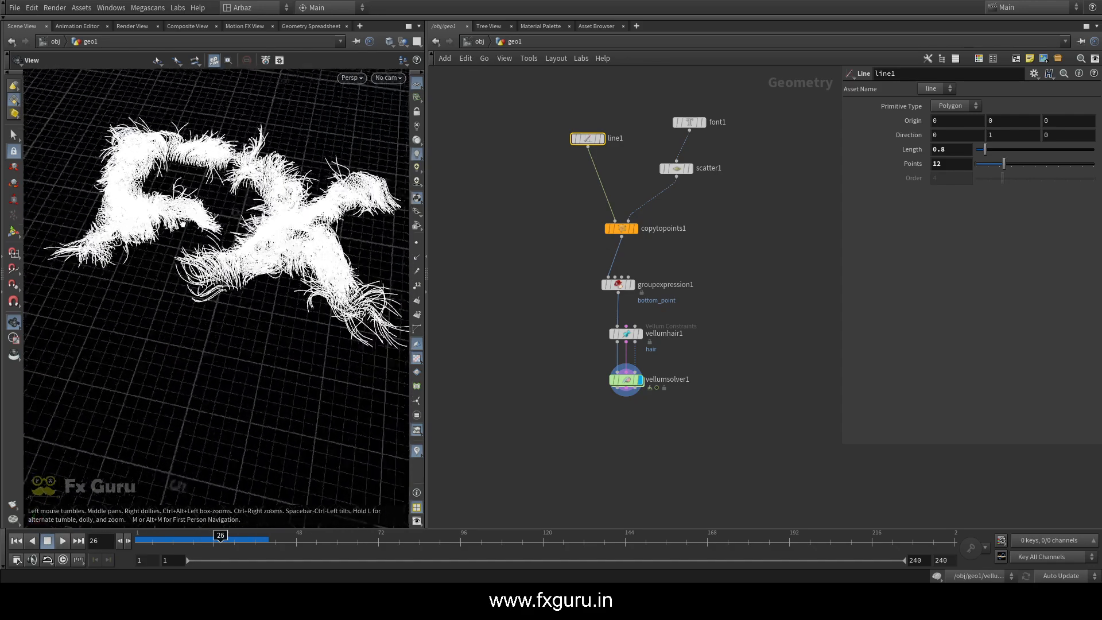
# Step: Scrub the shortened hair simulation to frame 37 and examine the strands up close and from above
pyautogui.moveTo(229, 253); pyautogui.dragTo(232, 278)
pyautogui.scroll(2, 232, 278)
pyautogui.moveTo(223, 538); pyautogui.dragTo(261, 538)
pyautogui.moveTo(319, 386); pyautogui.dragTo(196, 256)
pyautogui.scroll(8, 197, 255)
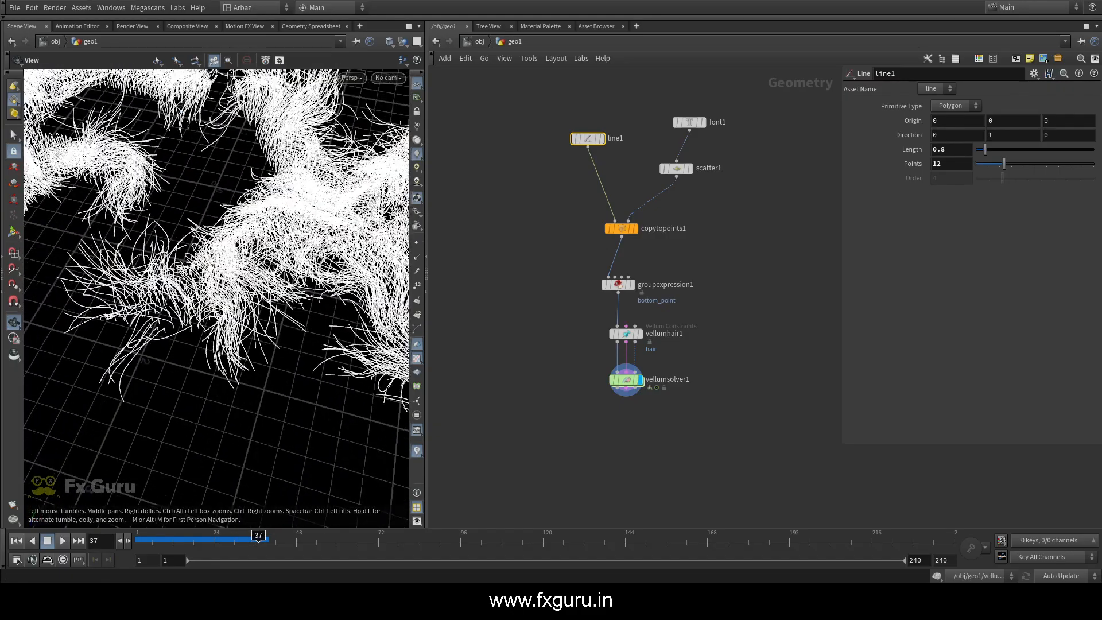
pyautogui.scroll(-6, 223, 237)
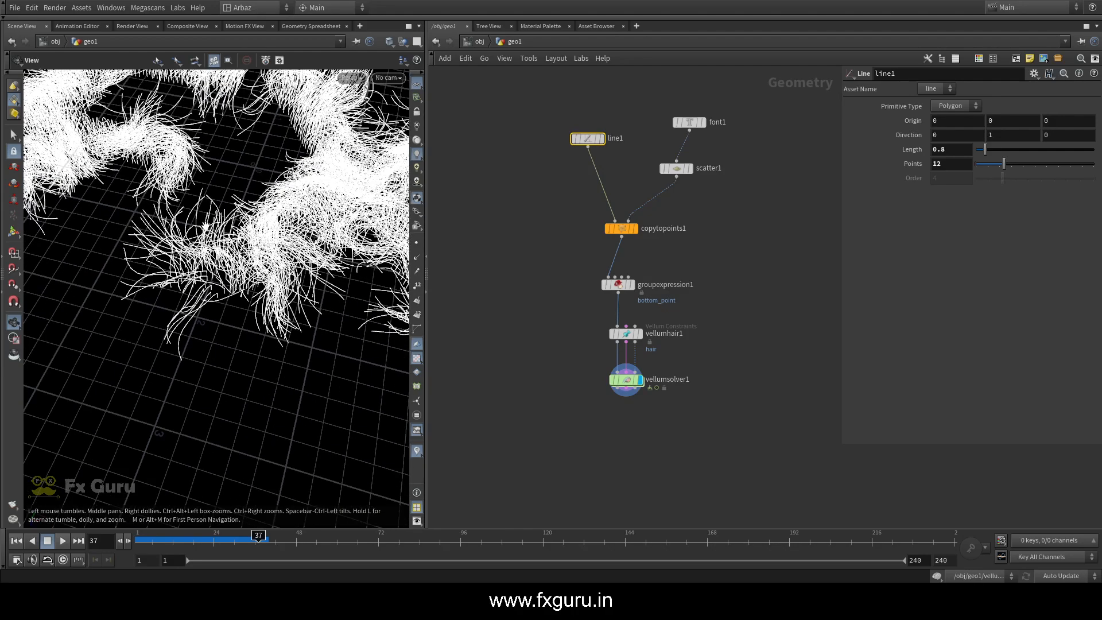
pyautogui.scroll(-3, 214, 203)
pyautogui.moveTo(214, 203); pyautogui.dragTo(273, 212)
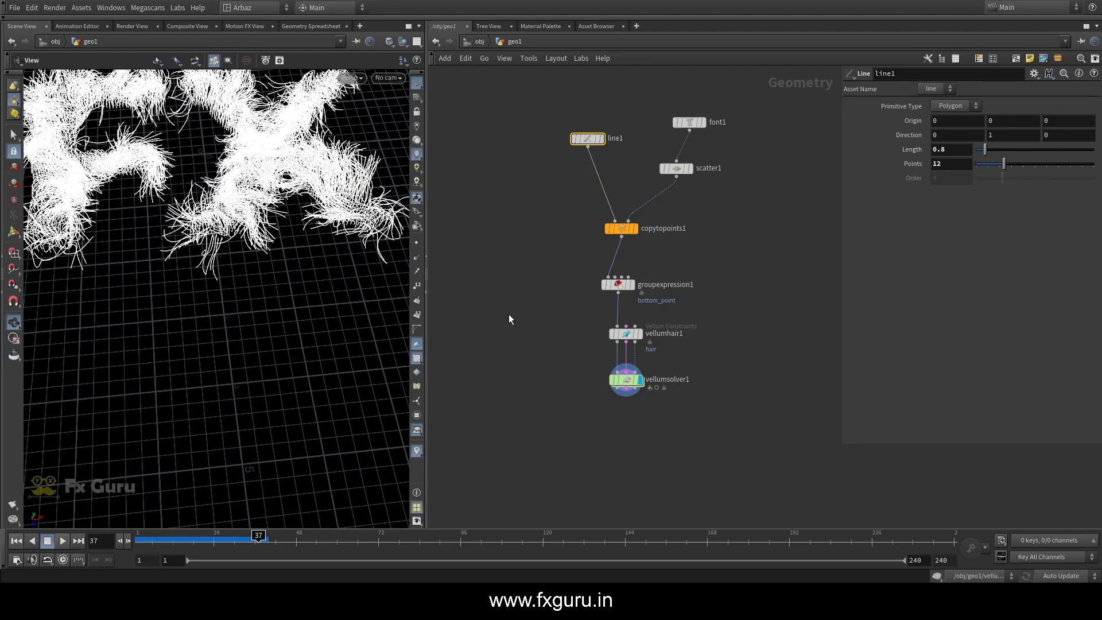
# Step: Add a Connect Adjacent Pieces node below vellumsolver1, wired to its first output and displayed
pyautogui.moveTo(629, 401); pyautogui.dragTo(628, 298, button='middle')
pyautogui.scroll(4, 629, 294)
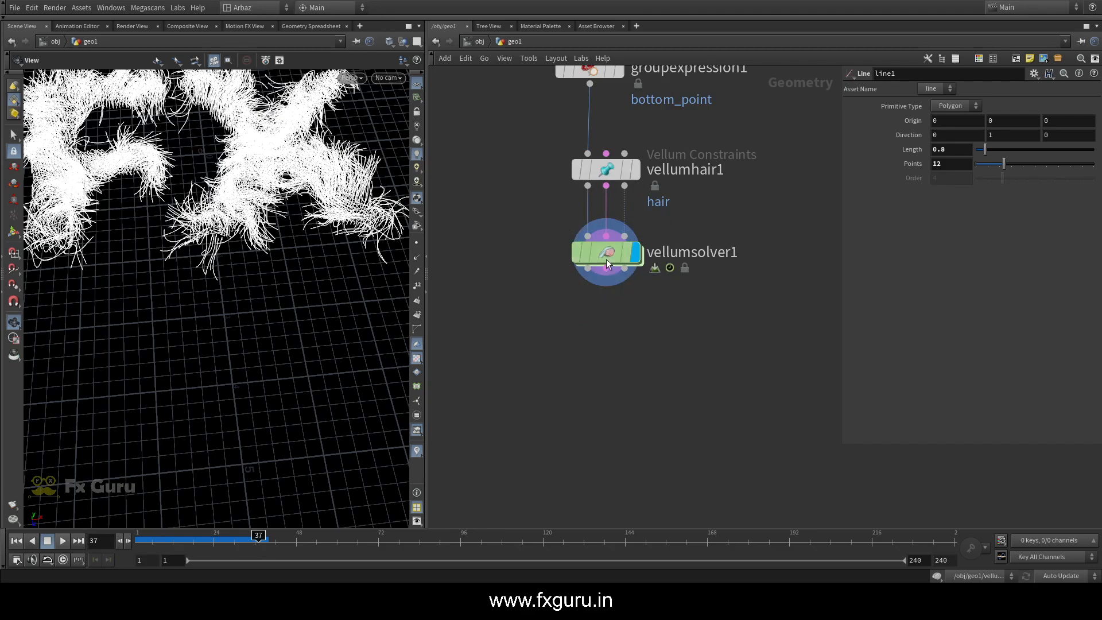
pyautogui.click(606, 261)
pyautogui.scroll(-1, 594, 254)
pyautogui.press('Tab')
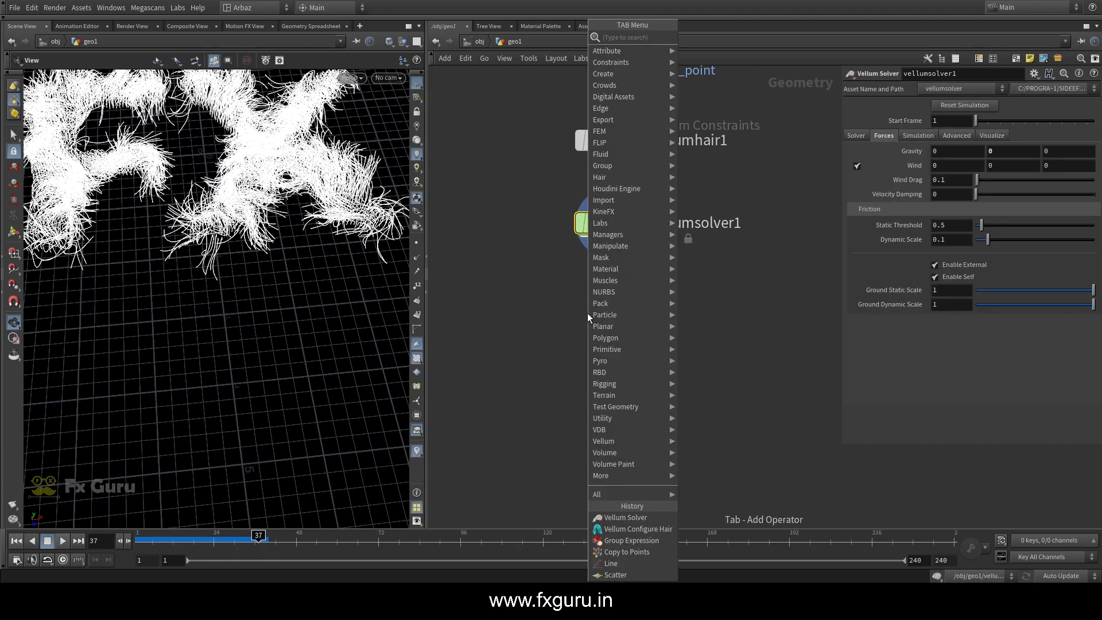
pyautogui.write('connect')
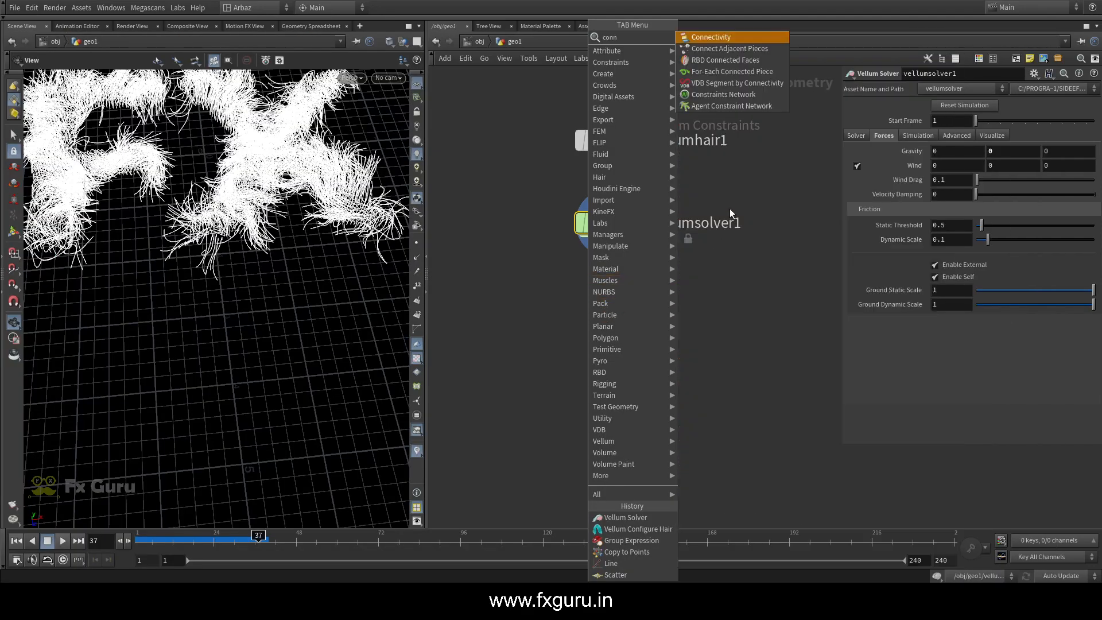
pyautogui.click(726, 64)
pyautogui.click(588, 319)
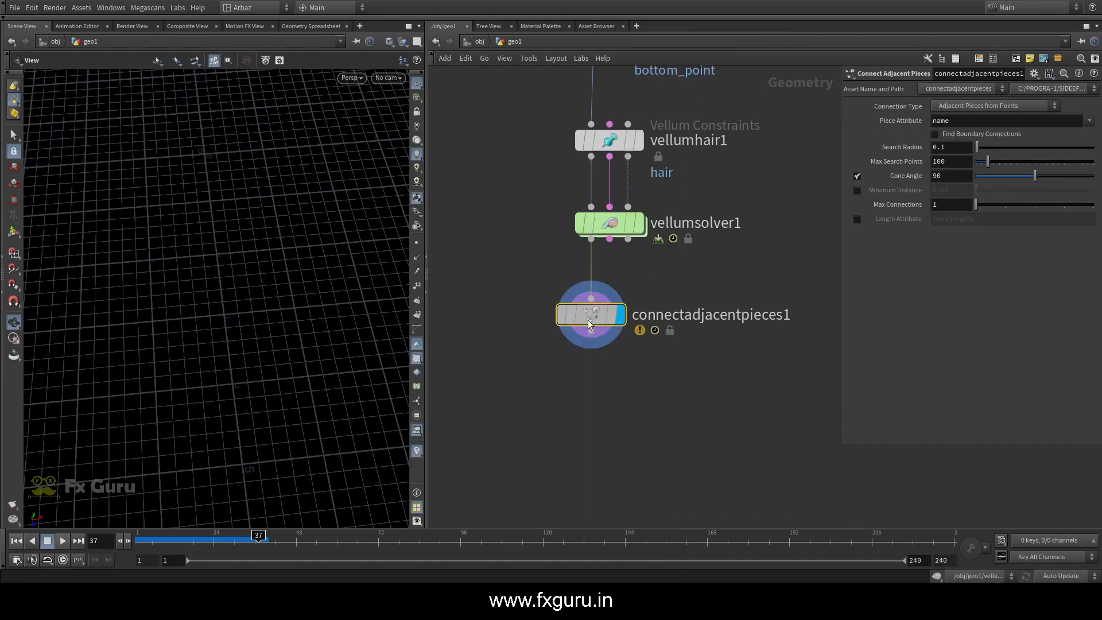
# Step: Set connectadjacentpieces1 to connect Adjacent Points, with Search Radius 2.98 and Max Search Points 371
pyautogui.click(975, 106)
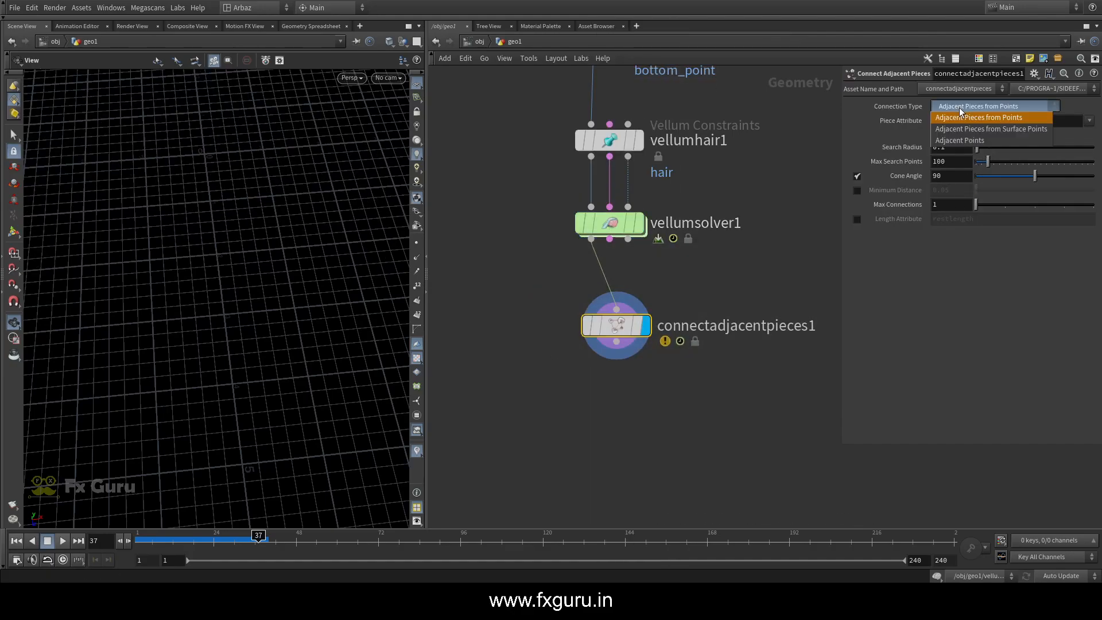
pyautogui.click(969, 142)
pyautogui.scroll(10, 216, 286)
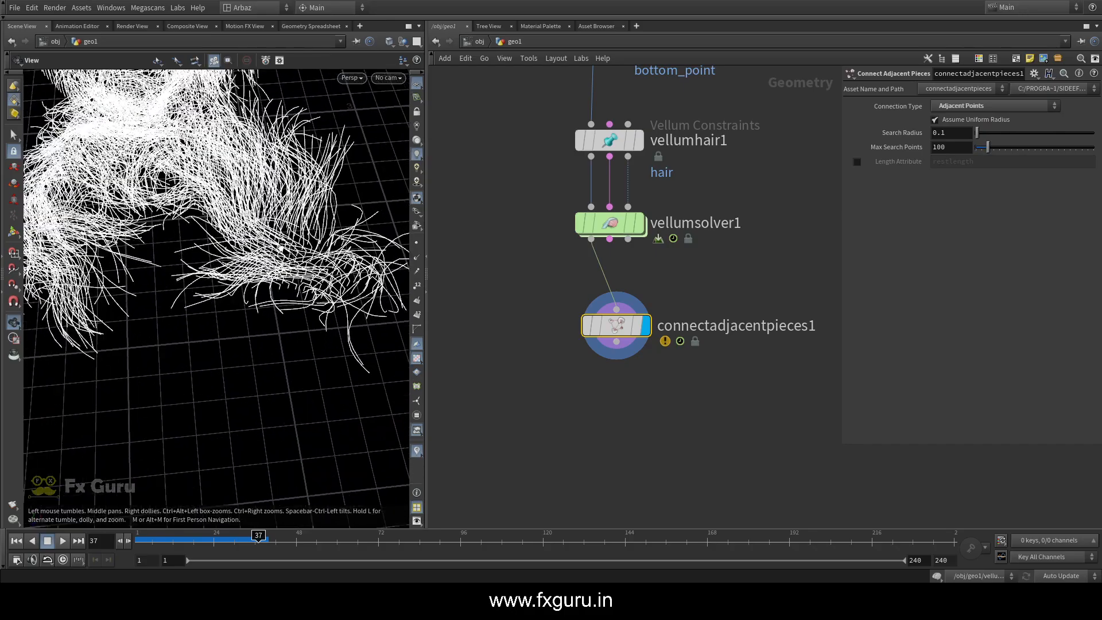
pyautogui.moveTo(281, 249); pyautogui.dragTo(356, 241)
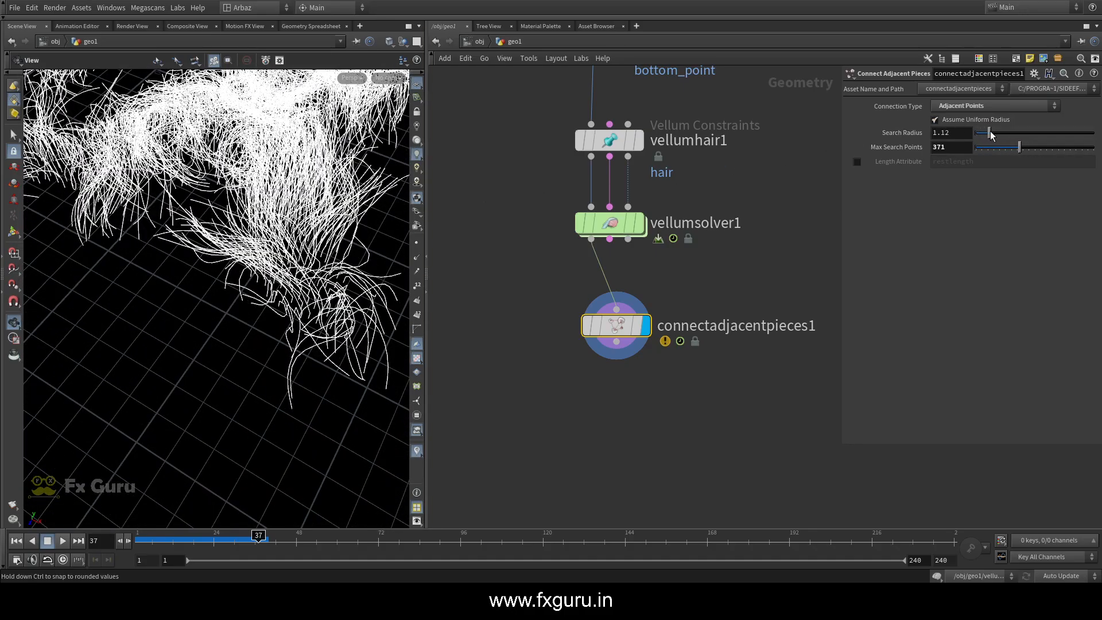
pyautogui.moveTo(991, 134); pyautogui.dragTo(1011, 132)
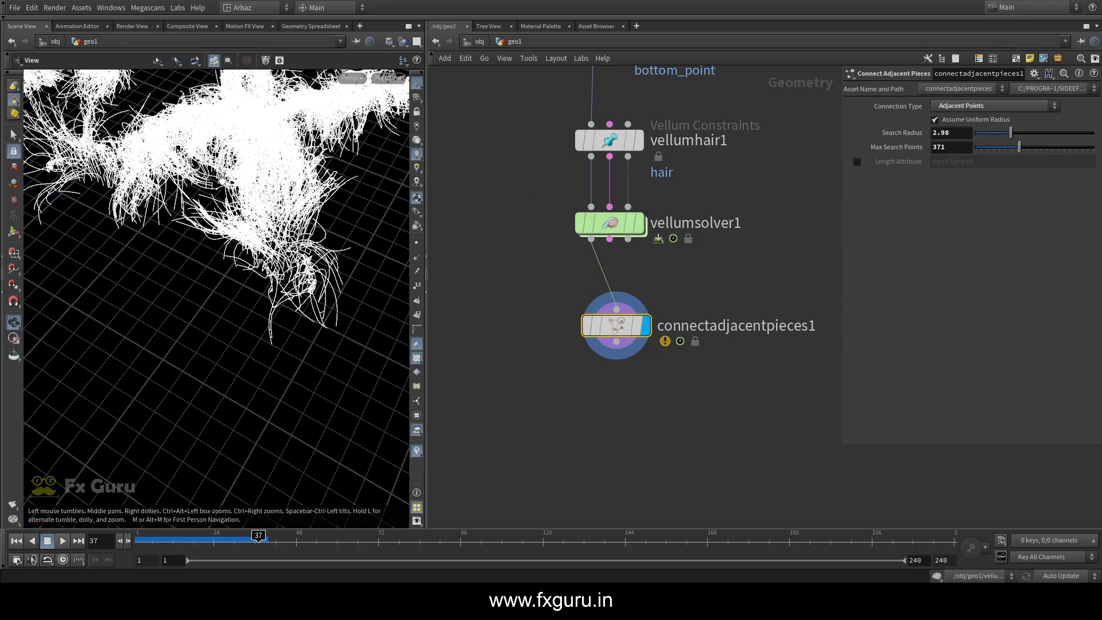
# Step: Inspect the connections between strands and reduce the Search Radius of connectadjacentpieces1 to 2.39
pyautogui.moveTo(222, 182); pyautogui.dragTo(256, 261, button='middle')
pyautogui.moveTo(256, 261); pyautogui.dragTo(253, 229)
pyautogui.scroll(6, 254, 229)
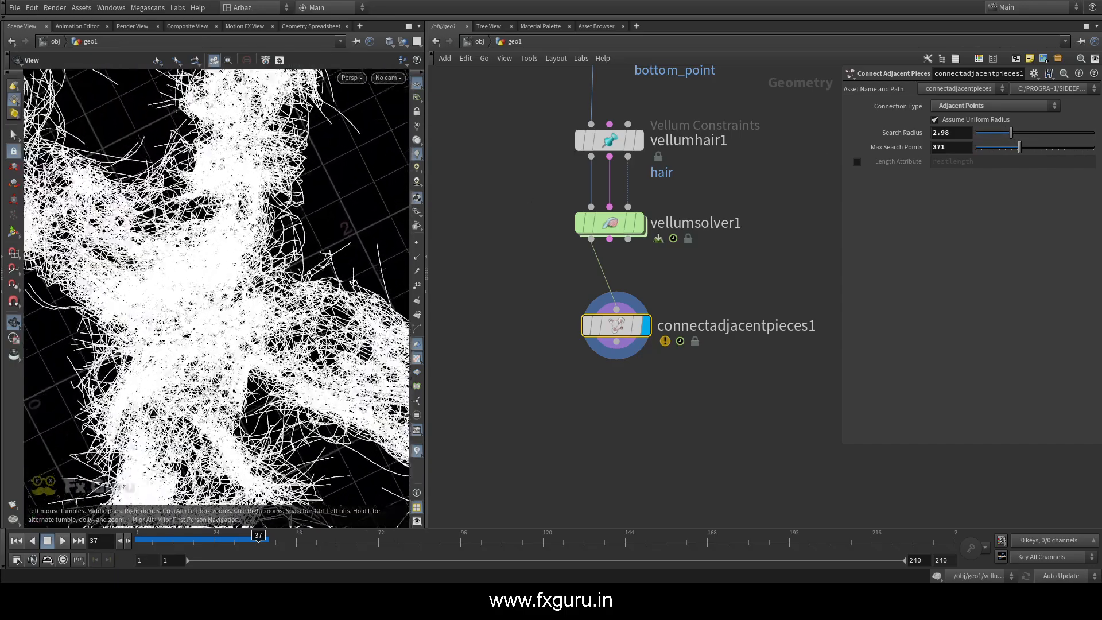
pyautogui.scroll(3, 253, 229)
pyautogui.moveTo(1002, 136); pyautogui.dragTo(1003, 132)
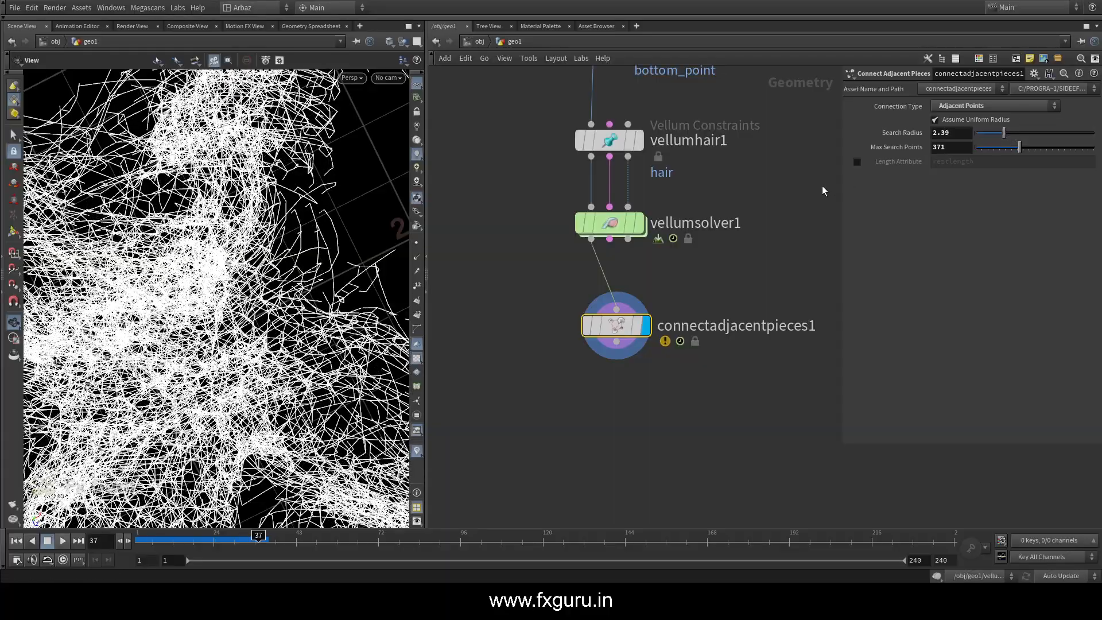
pyautogui.moveTo(259, 264)
pyautogui.mouseDown()
pyautogui.moveTo(201, 212)
pyautogui.moveTo(241, 253)
pyautogui.mouseUp()
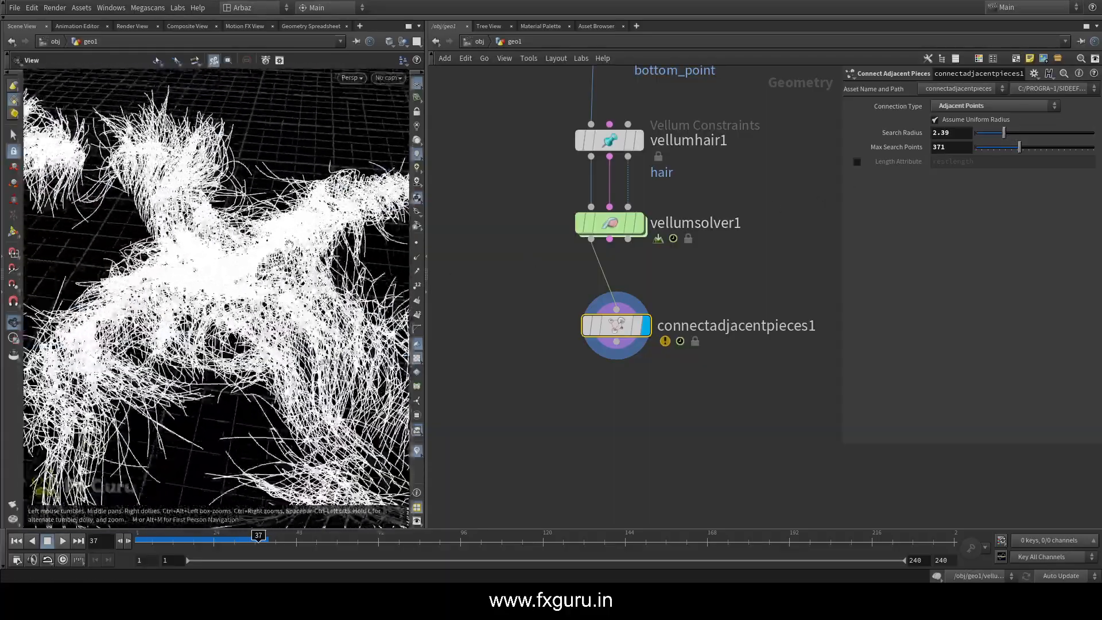
# Step: Raise the Max Search Points of connectadjacentpieces1 to 522 and check the whole FX text
pyautogui.moveTo(1020, 147); pyautogui.dragTo(1037, 147)
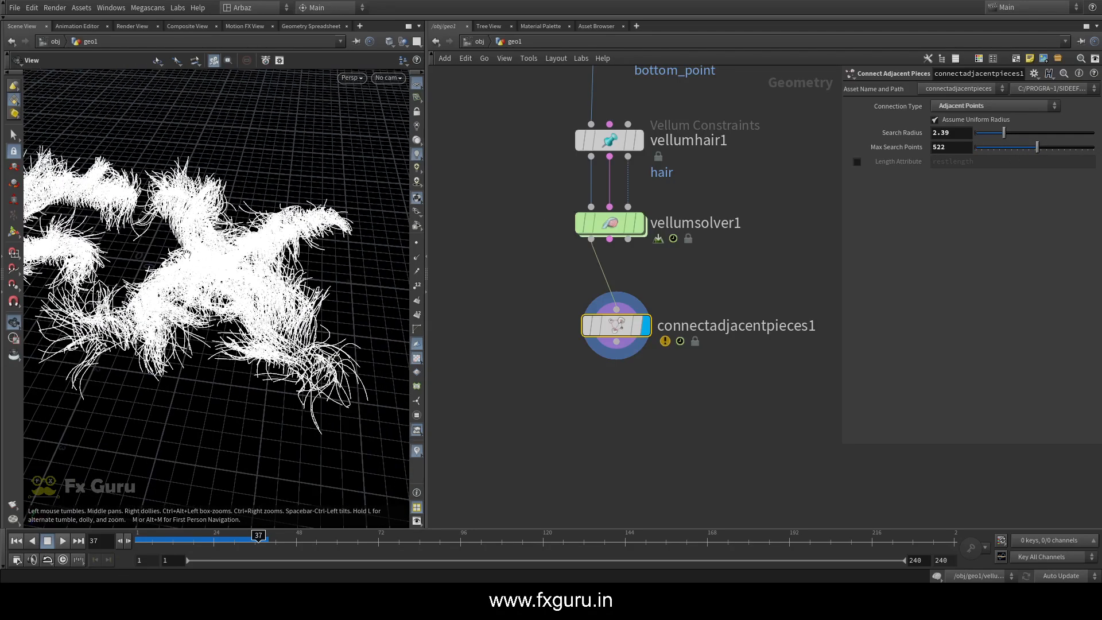
pyautogui.moveTo(187, 253); pyautogui.dragTo(151, 220)
pyautogui.moveTo(191, 178); pyautogui.dragTo(170, 333, button='middle')
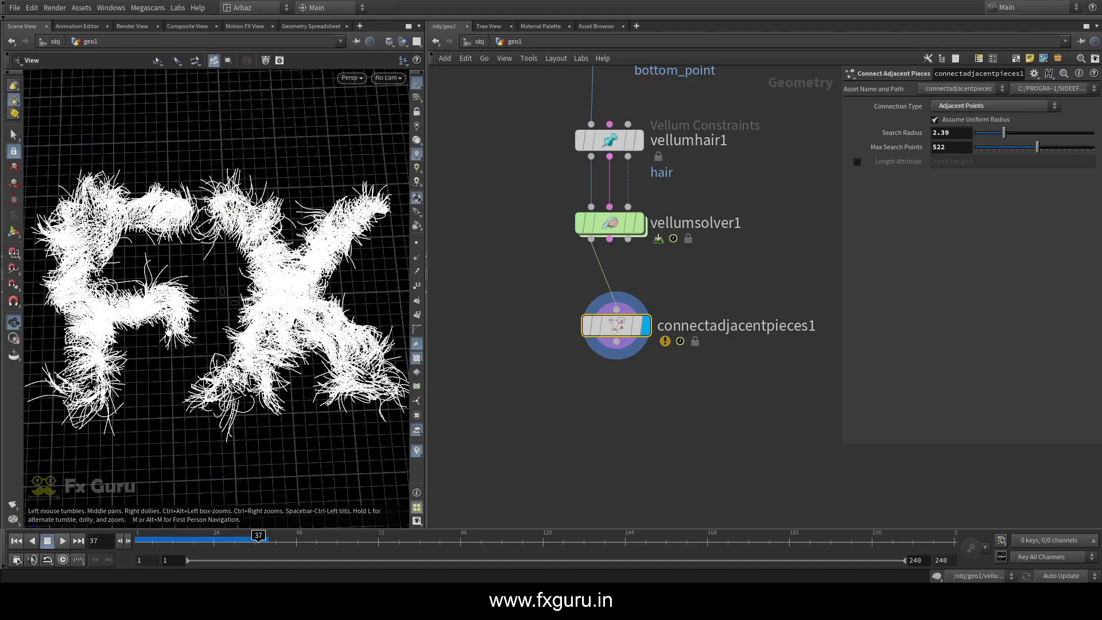
pyautogui.press('g')
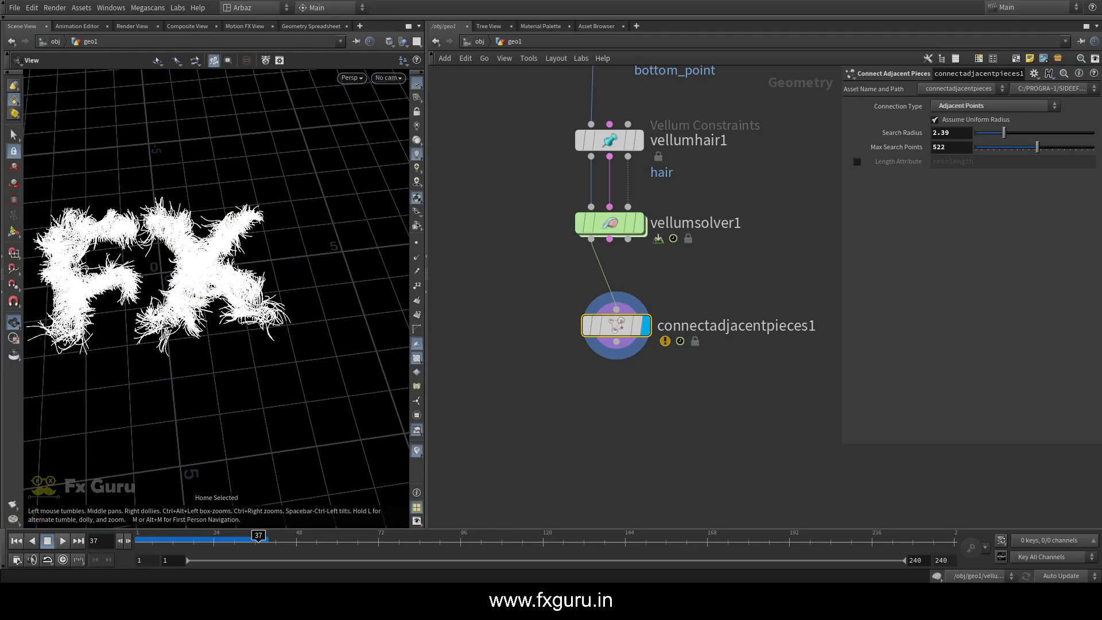
# Step: Add an Attribute Blur node below connectadjacentpieces1, wired to its output and displayed
pyautogui.moveTo(593, 363); pyautogui.dragTo(585, 275, button='middle')
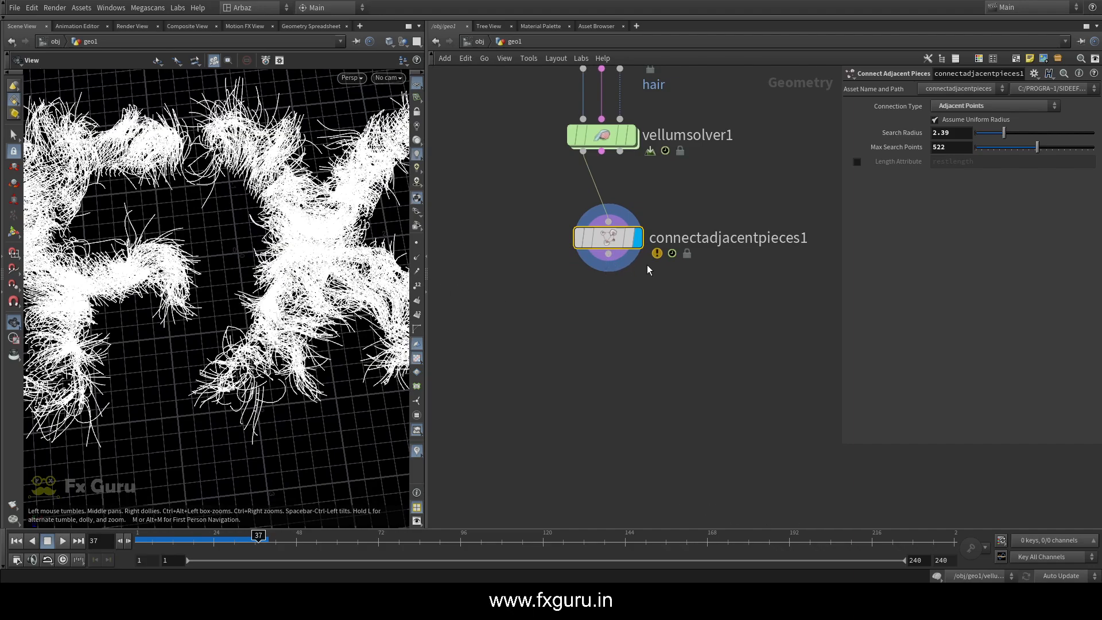
pyautogui.press('Tab')
pyautogui.write('attb')
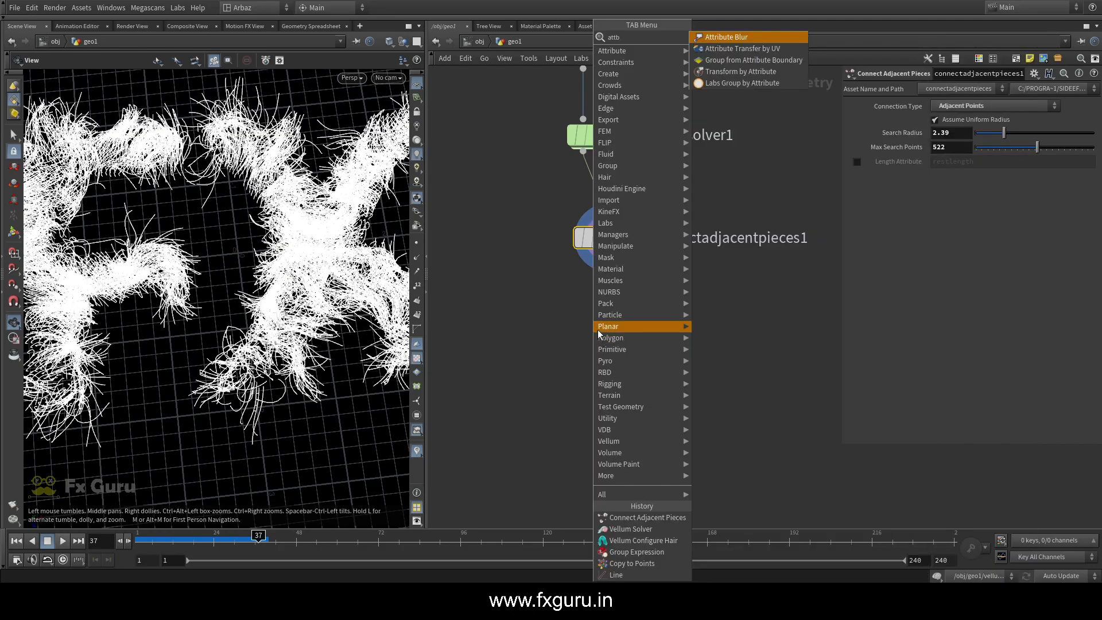
pyautogui.click(724, 37)
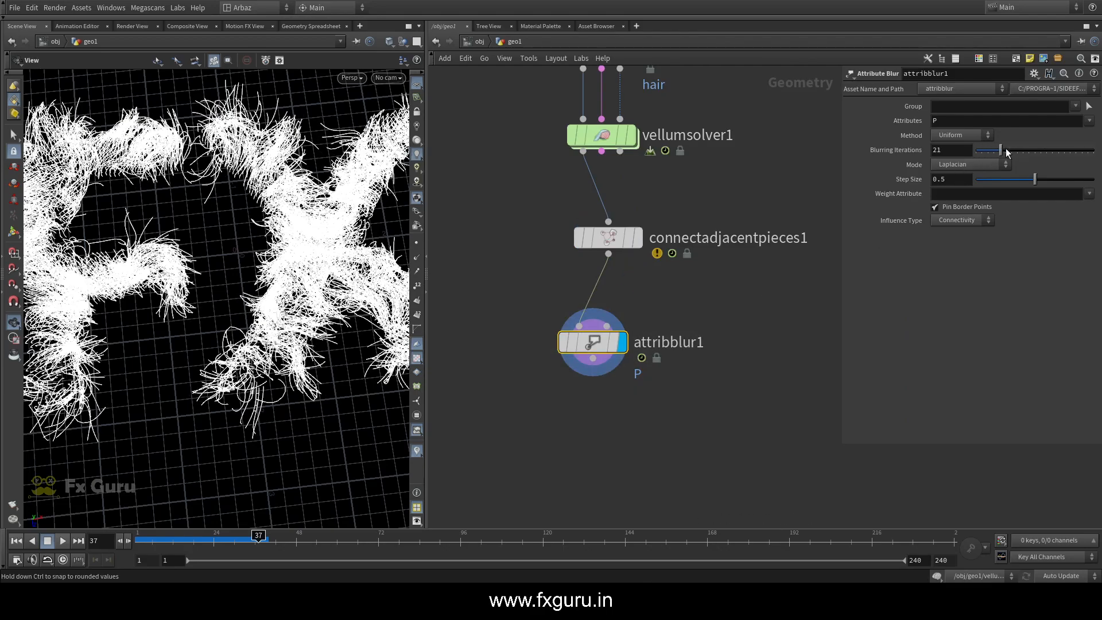
# Step: Turn off Pin Border Points on attribblur1 and set Blurring Iterations to 8 and Step Size to 0.322
pyautogui.moveTo(1031, 153); pyautogui.dragTo(904, 169)
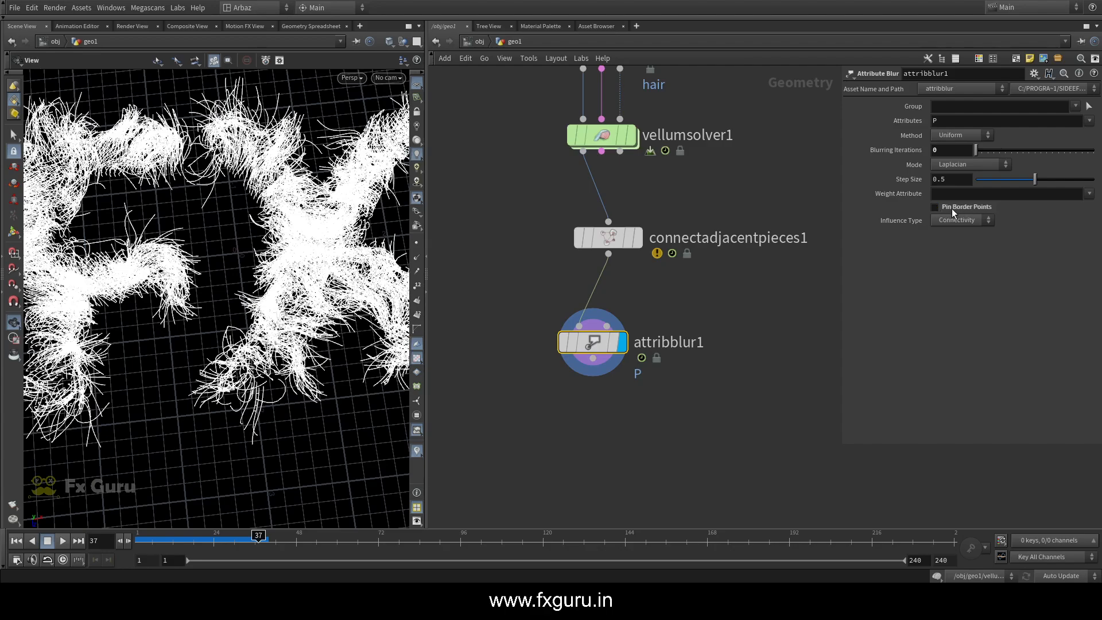
pyautogui.moveTo(983, 148)
pyautogui.mouseDown()
pyautogui.moveTo(1004, 147)
pyautogui.moveTo(985, 154)
pyautogui.mouseUp()
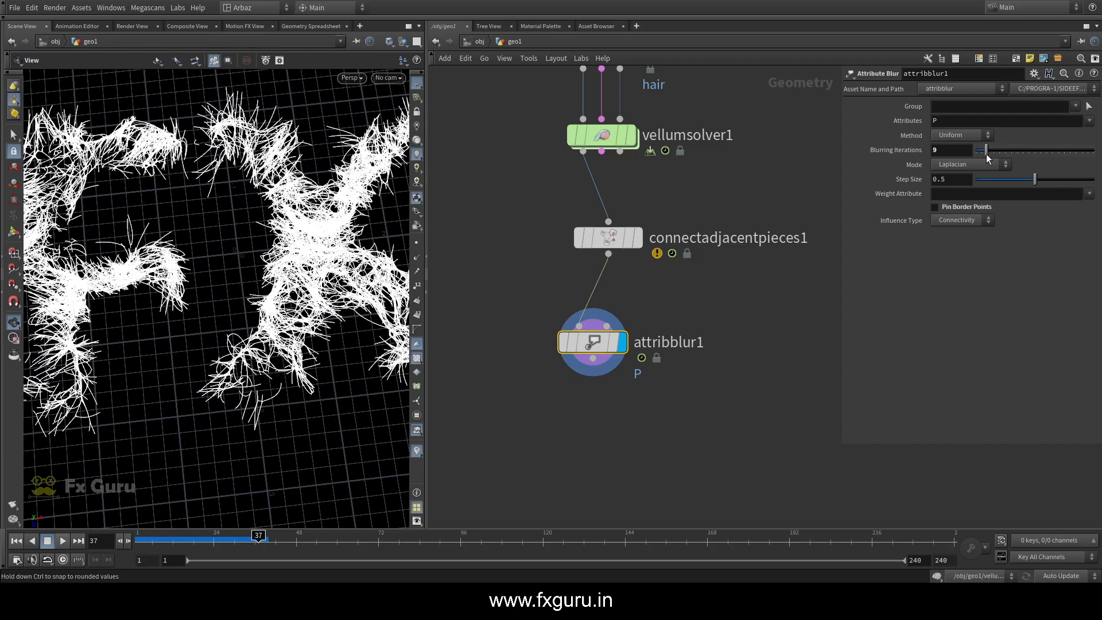
pyautogui.moveTo(1035, 179)
pyautogui.mouseDown()
pyautogui.moveTo(997, 179)
pyautogui.moveTo(1013, 179)
pyautogui.mouseUp()
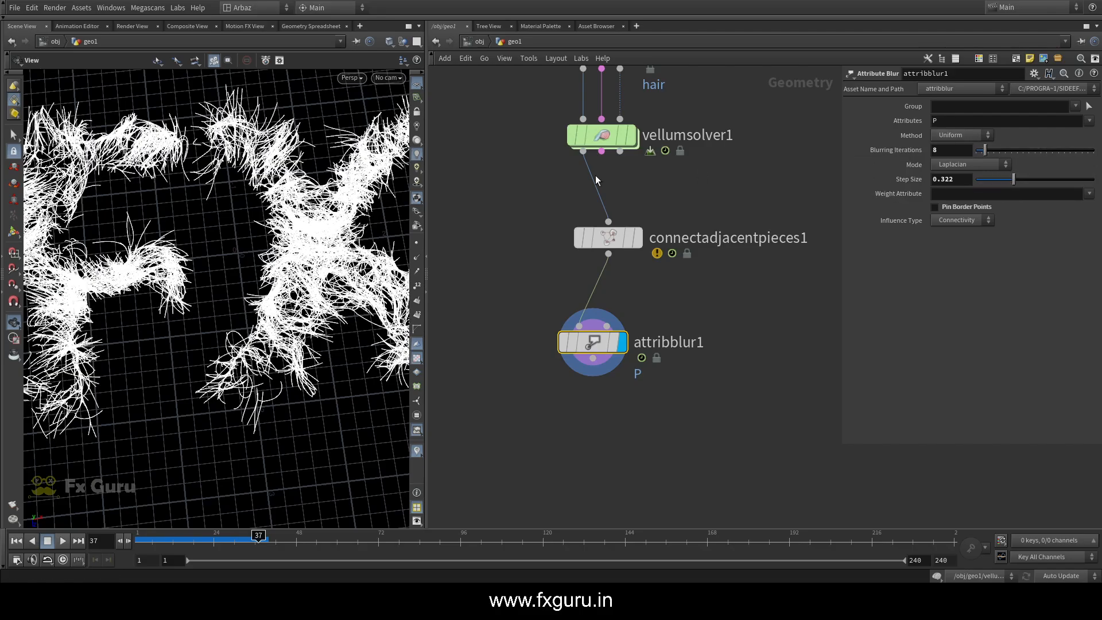
pyautogui.moveTo(218, 287); pyautogui.dragTo(352, 265)
# Step: Set the Force Total Count of scatter1 to 7500
pyautogui.scroll(-5, 542, 215)
pyautogui.moveTo(618, 233); pyautogui.dragTo(542, 193)
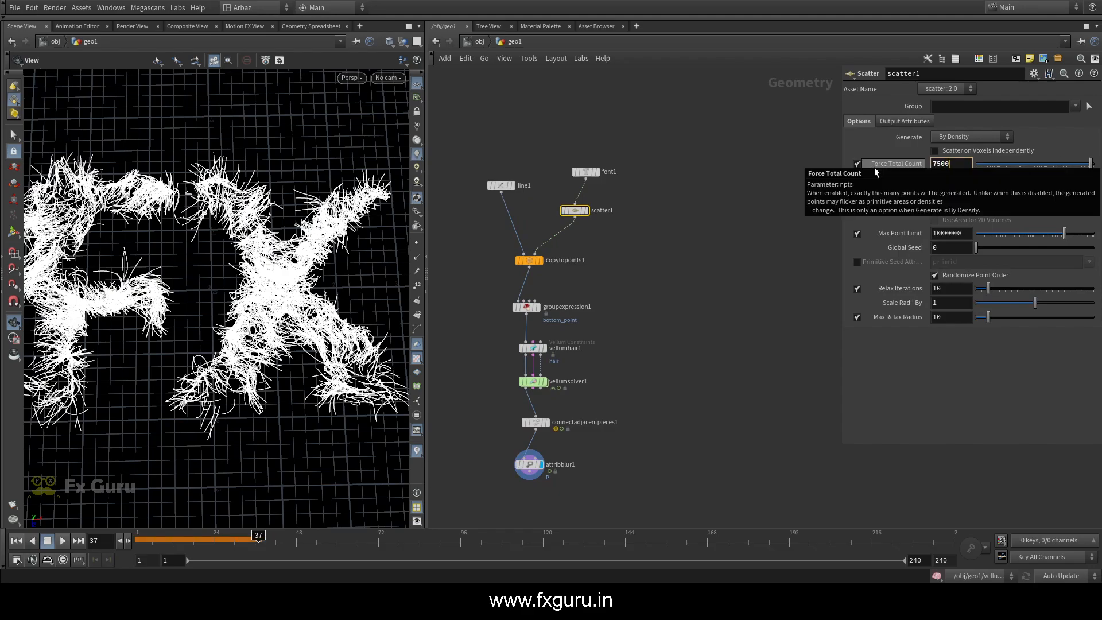
pyautogui.write('7500')
pyautogui.press('Return')
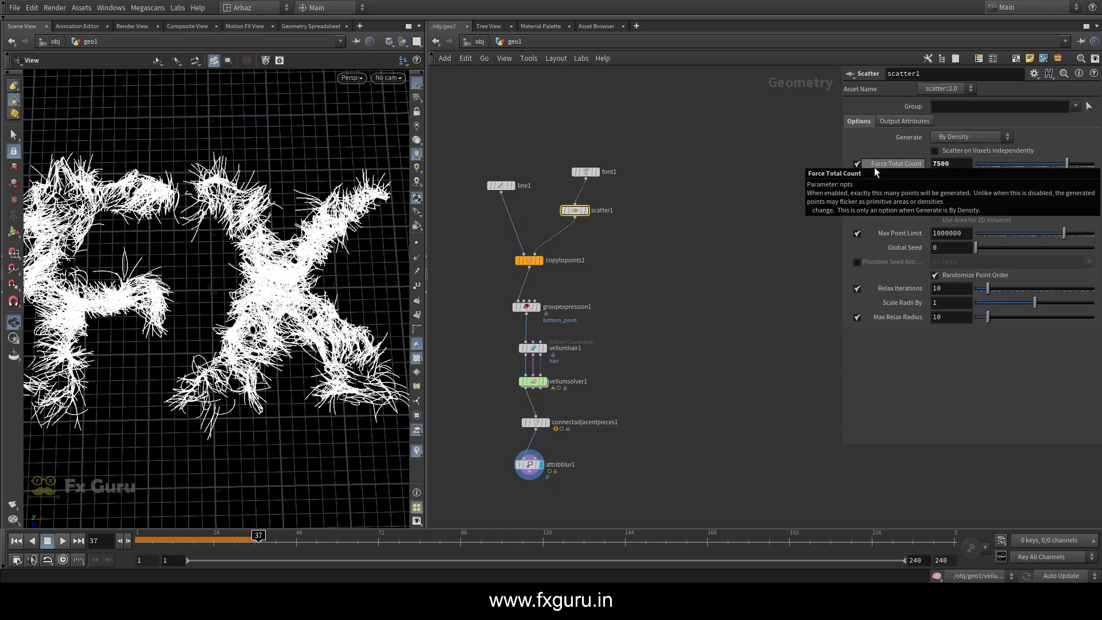
# Step: Display copytopoints1 to check the strand density, and display attribblur1 again to view the final result
pyautogui.click(585, 210)
pyautogui.click(538, 260)
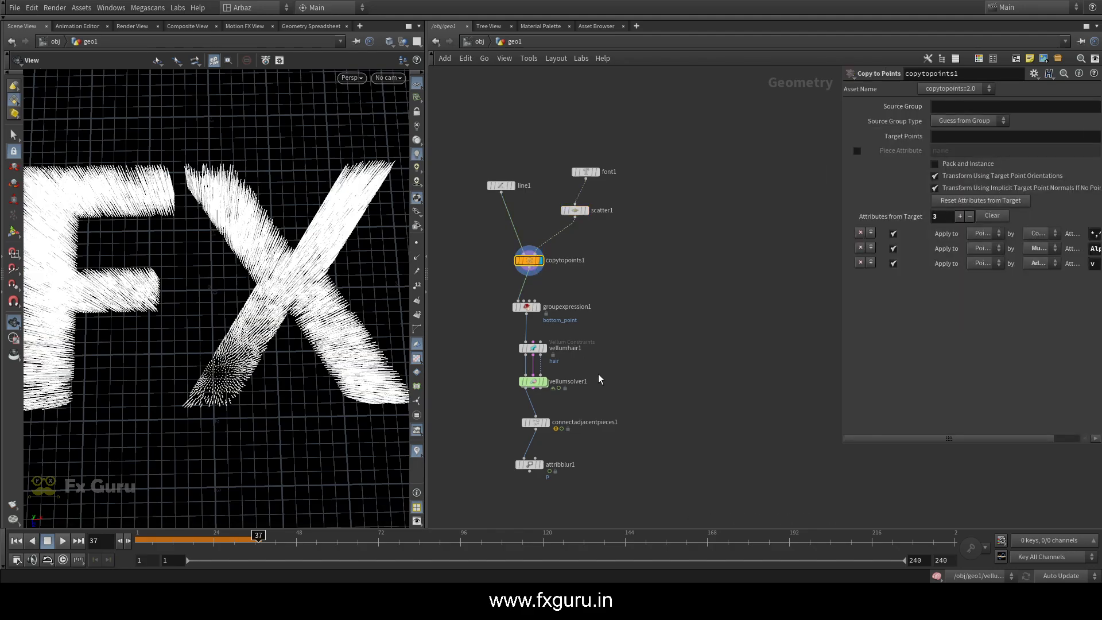
pyautogui.moveTo(598, 376); pyautogui.dragTo(625, 264, button='middle')
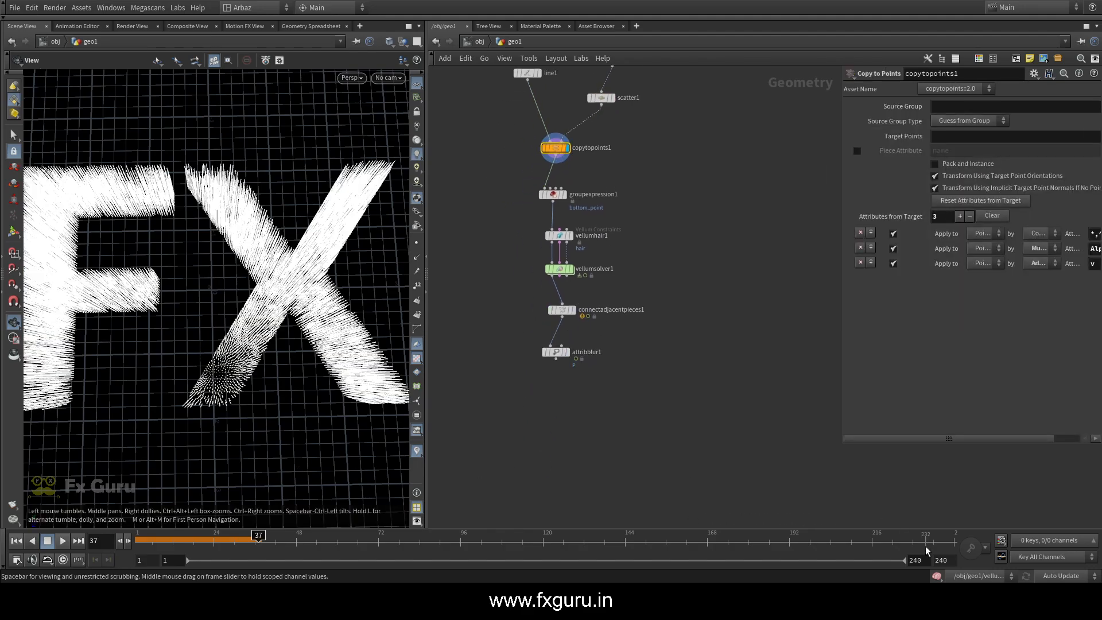
pyautogui.click(567, 353)
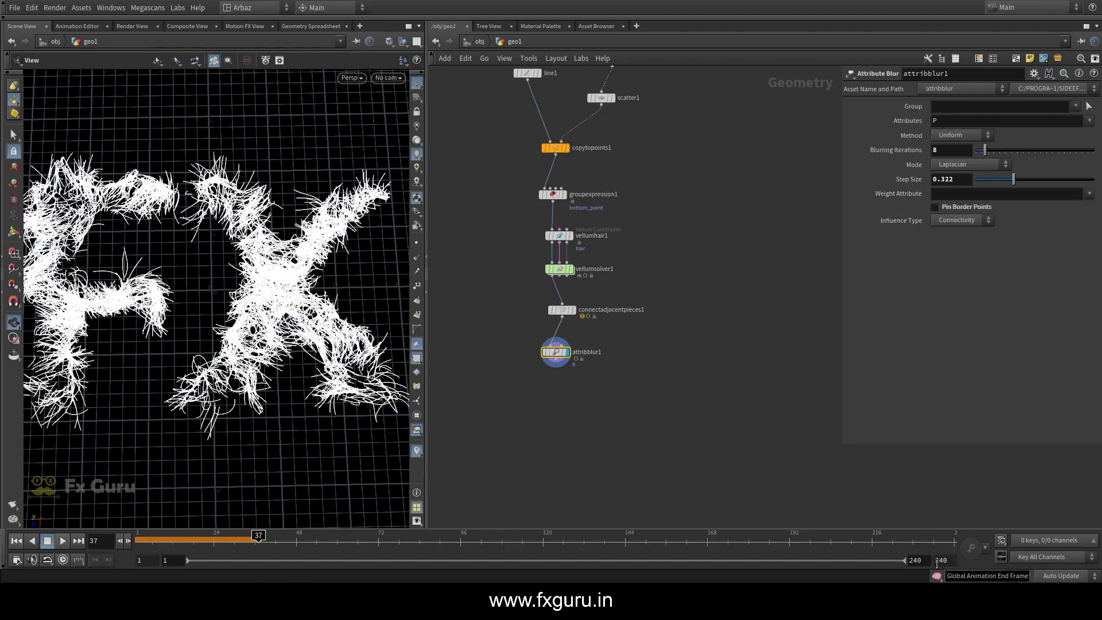
pyautogui.scroll(5, 283, 315)
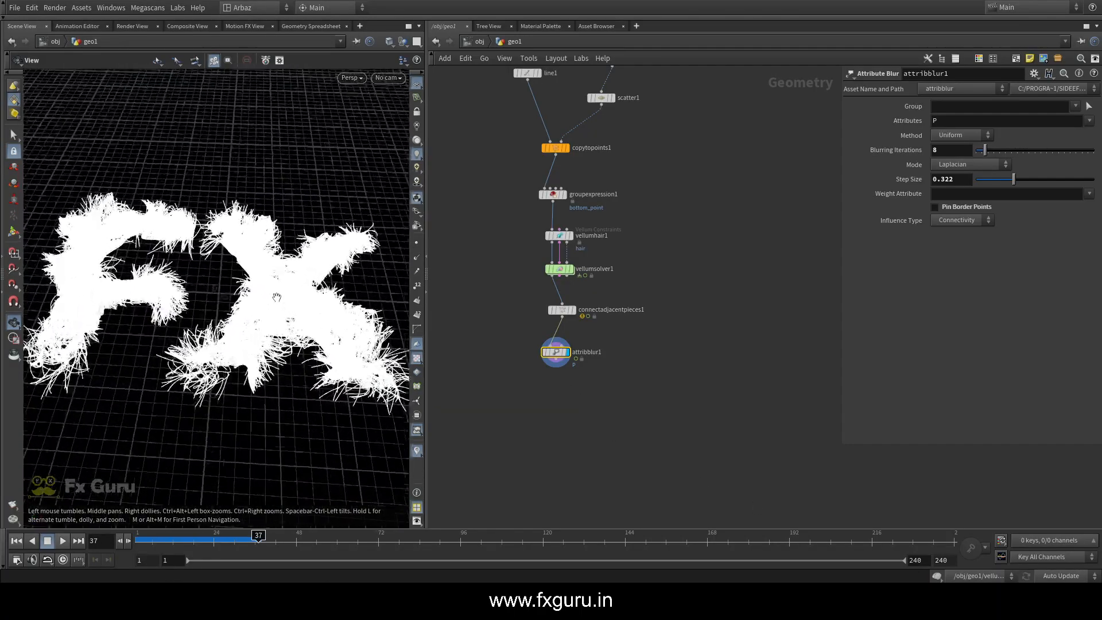
# Step: Add a Sweep node below attribblur1, wired to its output
pyautogui.moveTo(270, 299); pyautogui.dragTo(295, 269)
pyautogui.scroll(5, 572, 297)
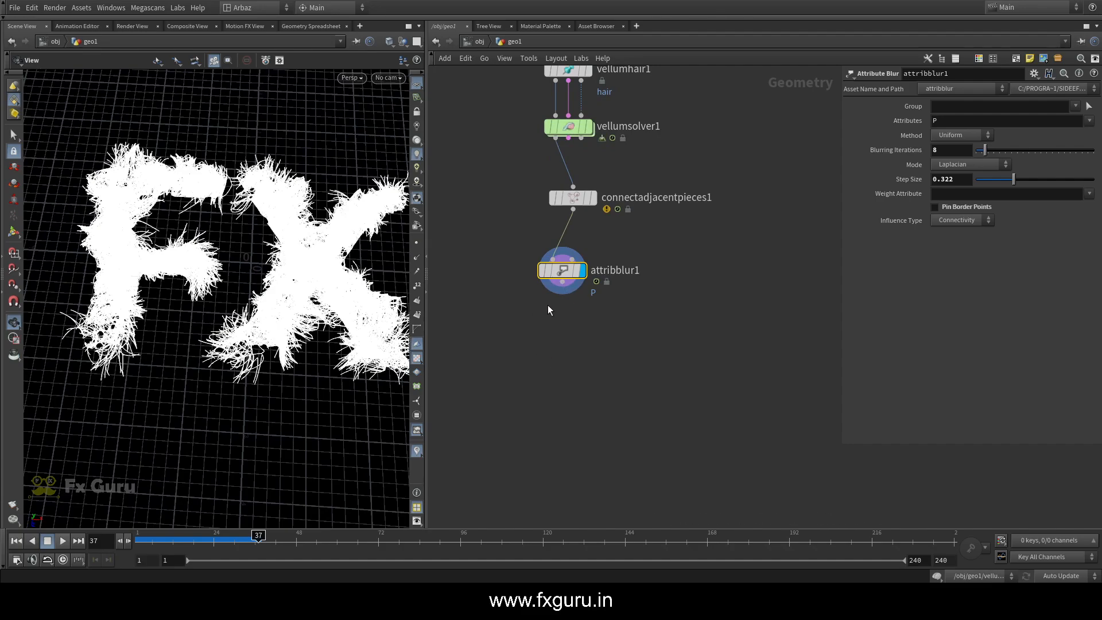
pyautogui.moveTo(344, 345); pyautogui.dragTo(298, 350)
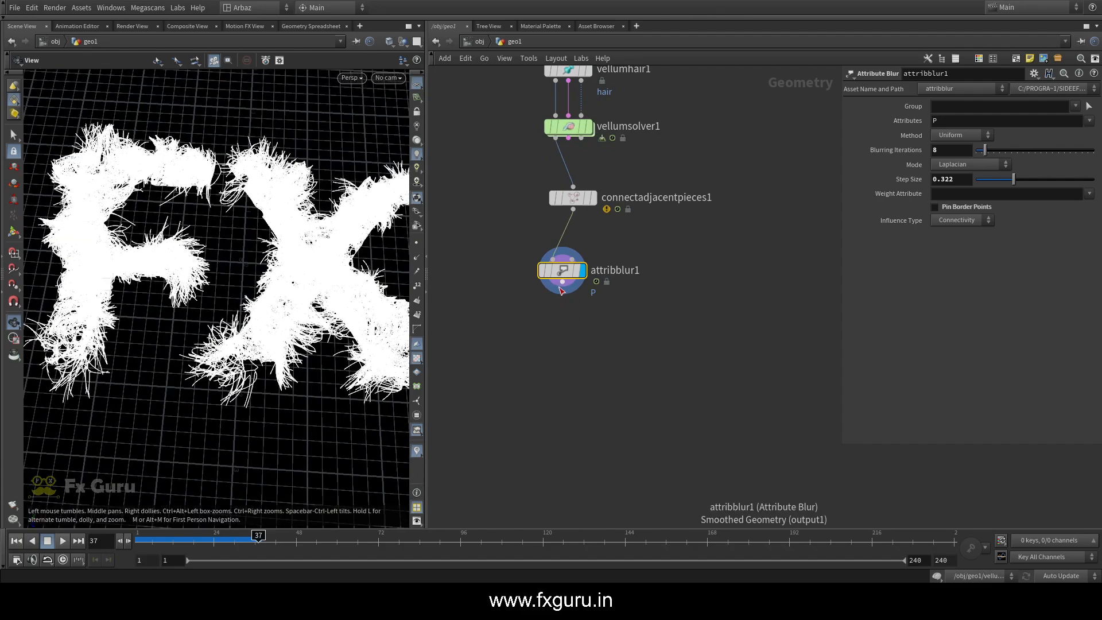
pyautogui.press('Tab')
pyautogui.write('sw')
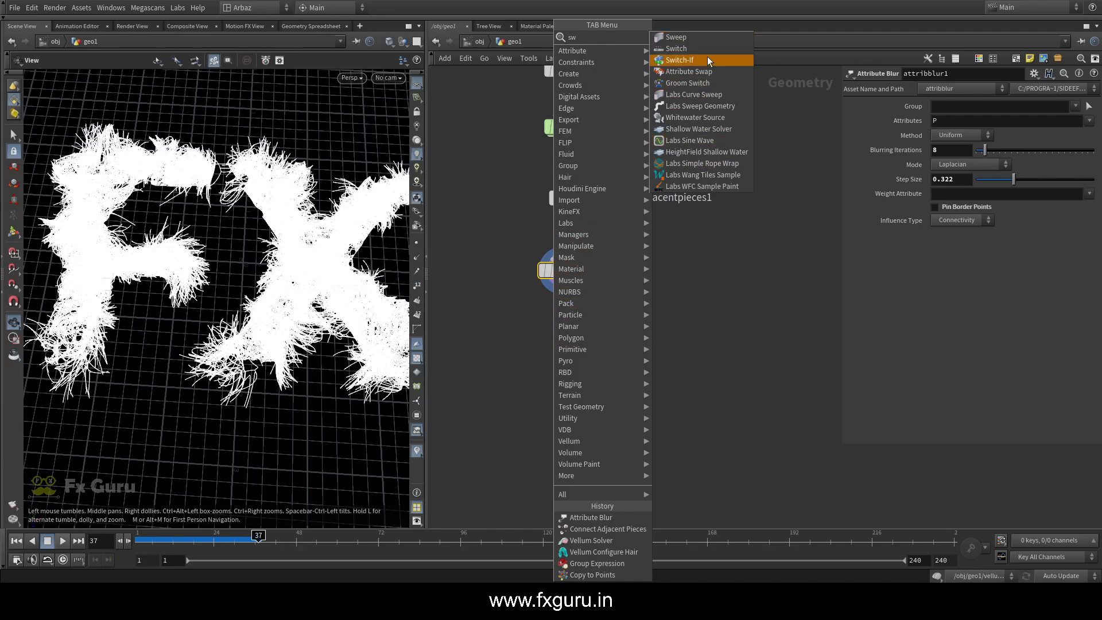
pyautogui.click(676, 37)
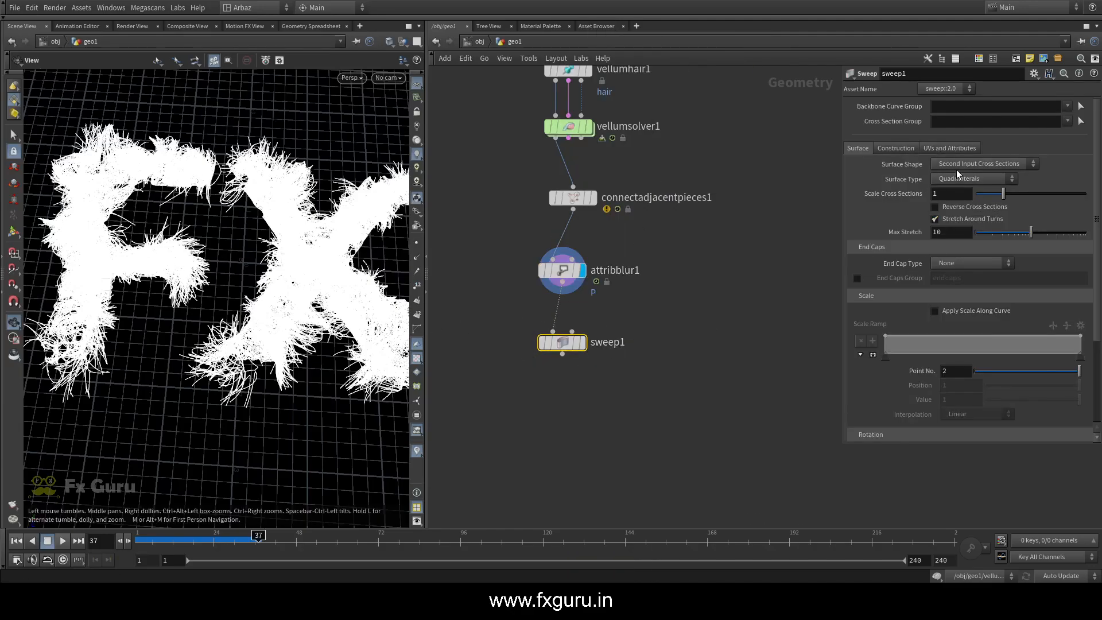
# Step: Set sweep1's Surface Shape to Round Tube with a Radius of 0.08, and display the node to inspect the swept strands
pyautogui.click(957, 187)
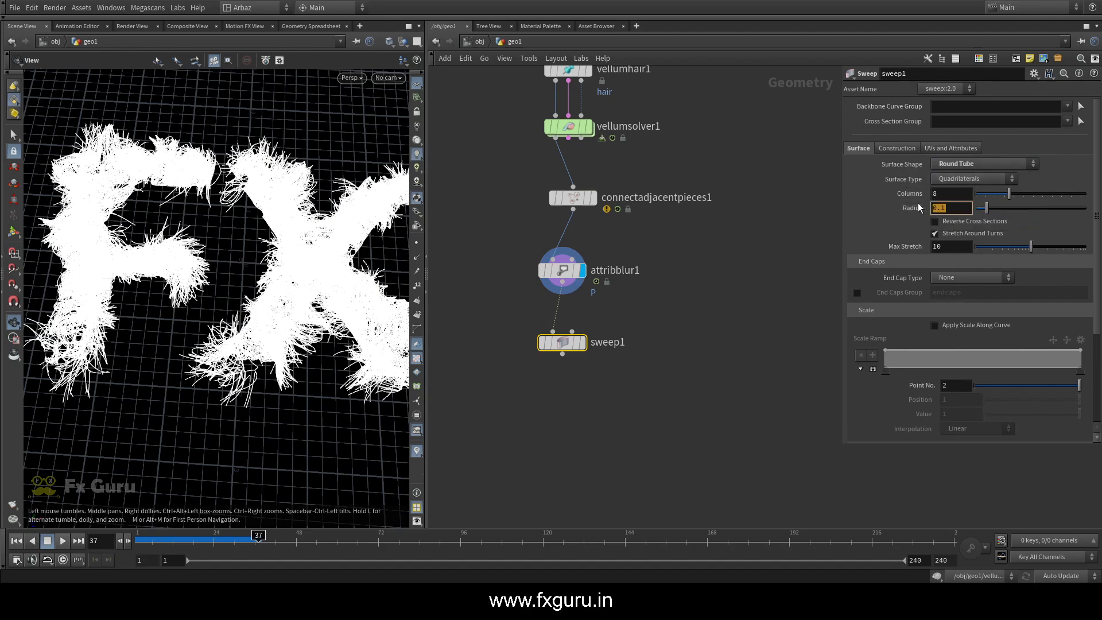
pyautogui.write('0.05')
pyautogui.press('Return')
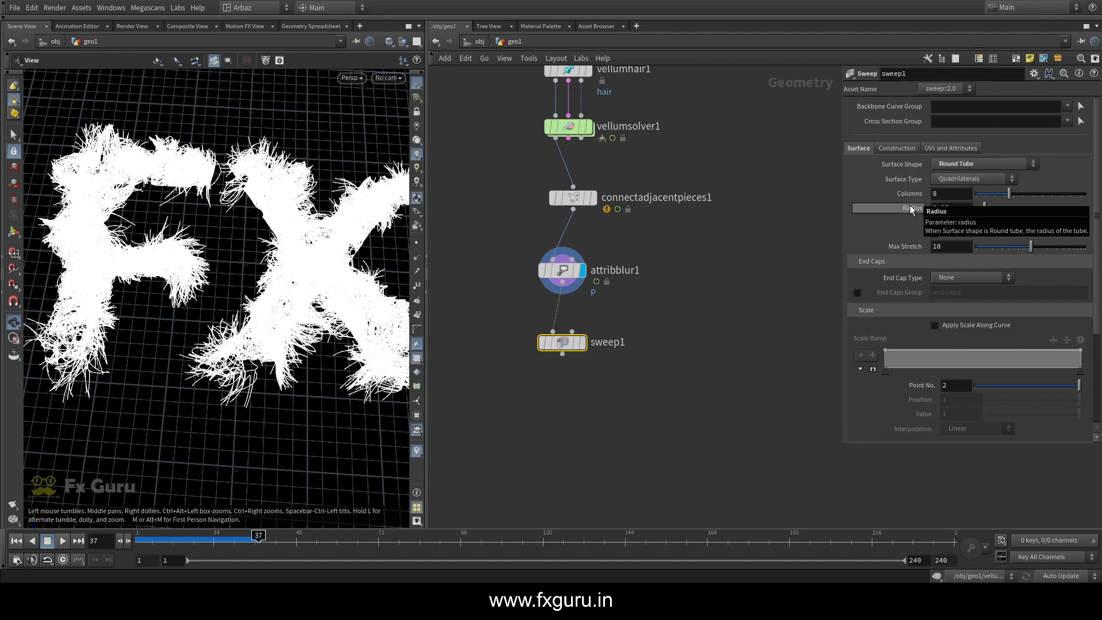
pyautogui.moveTo(585, 351)
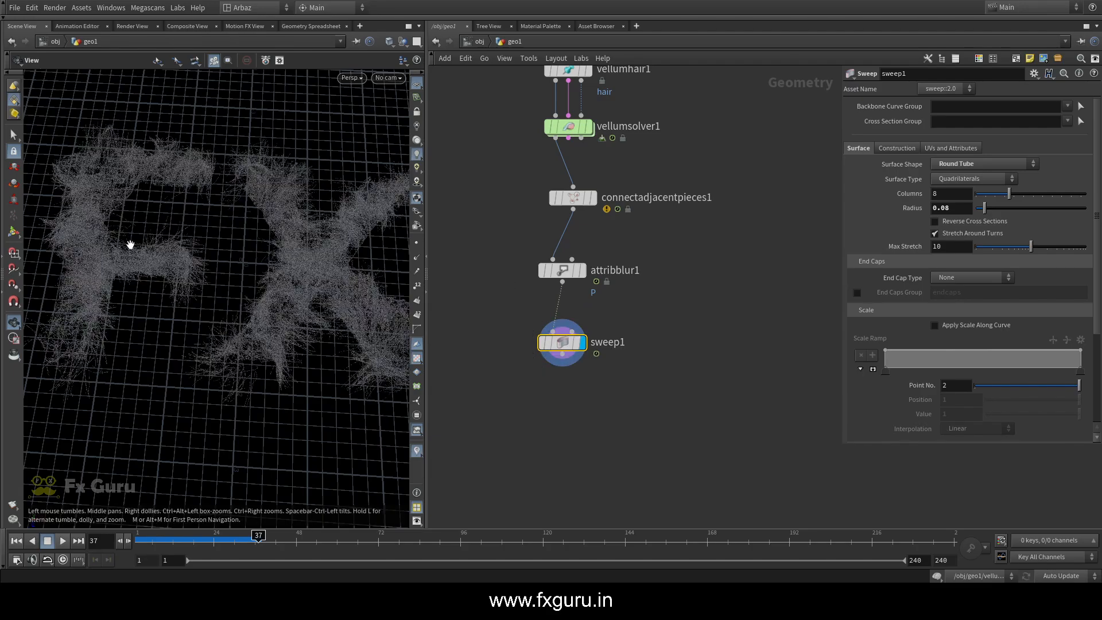
pyautogui.scroll(5, 124, 241)
pyautogui.moveTo(120, 239); pyautogui.dragTo(251, 253)
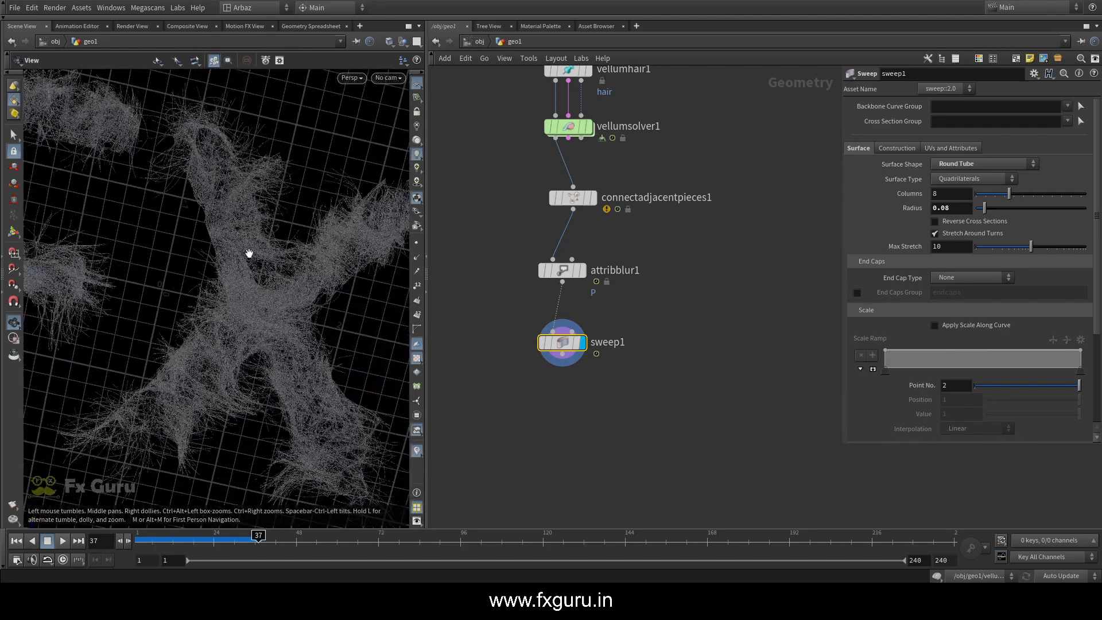
pyautogui.scroll(4, 250, 253)
pyautogui.scroll(-5, 273, 202)
pyautogui.moveTo(273, 201); pyautogui.dragTo(252, 258)
# Step: Add a Null node wired below sweep1 and display it
pyautogui.moveTo(565, 393); pyautogui.dragTo(563, 352, button='middle')
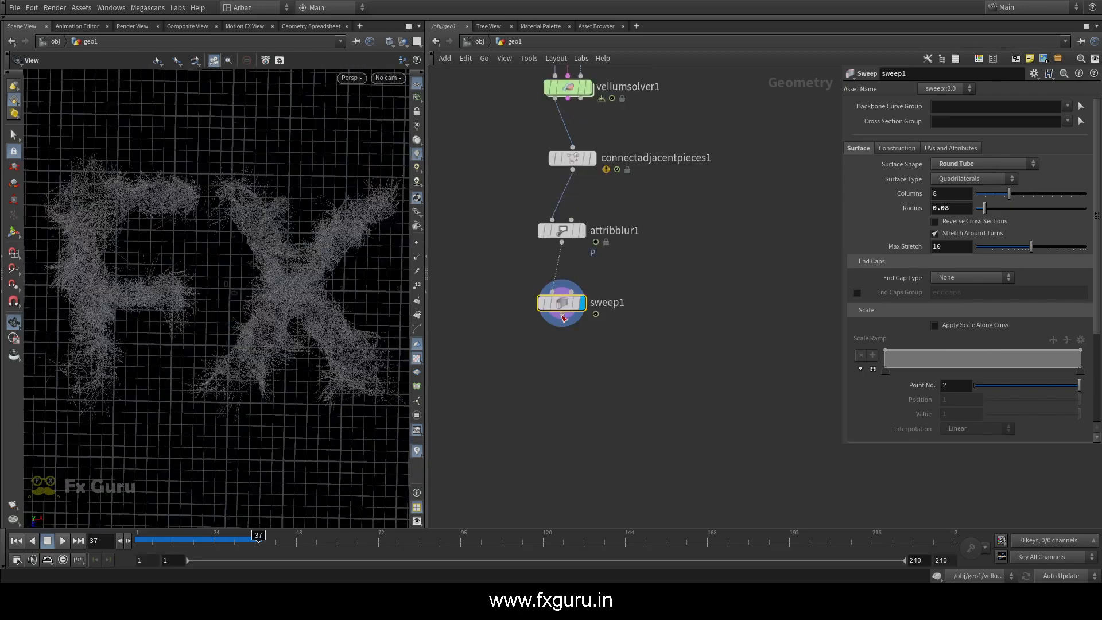
pyautogui.press('Tab')
pyautogui.write('null')
pyautogui.press('Return')
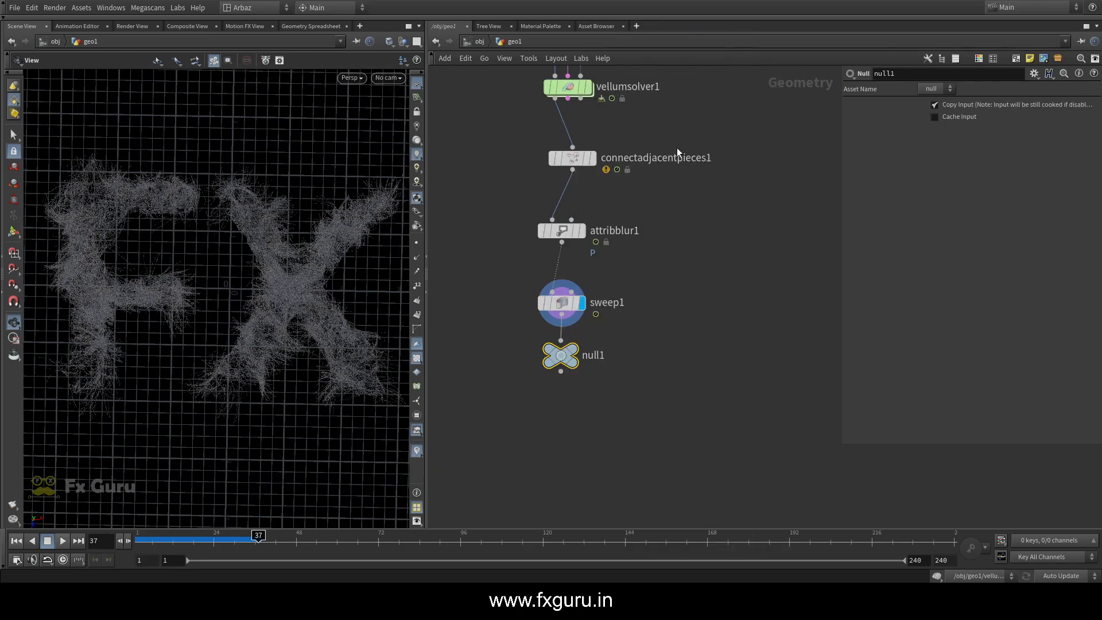
pyautogui.click(567, 354)
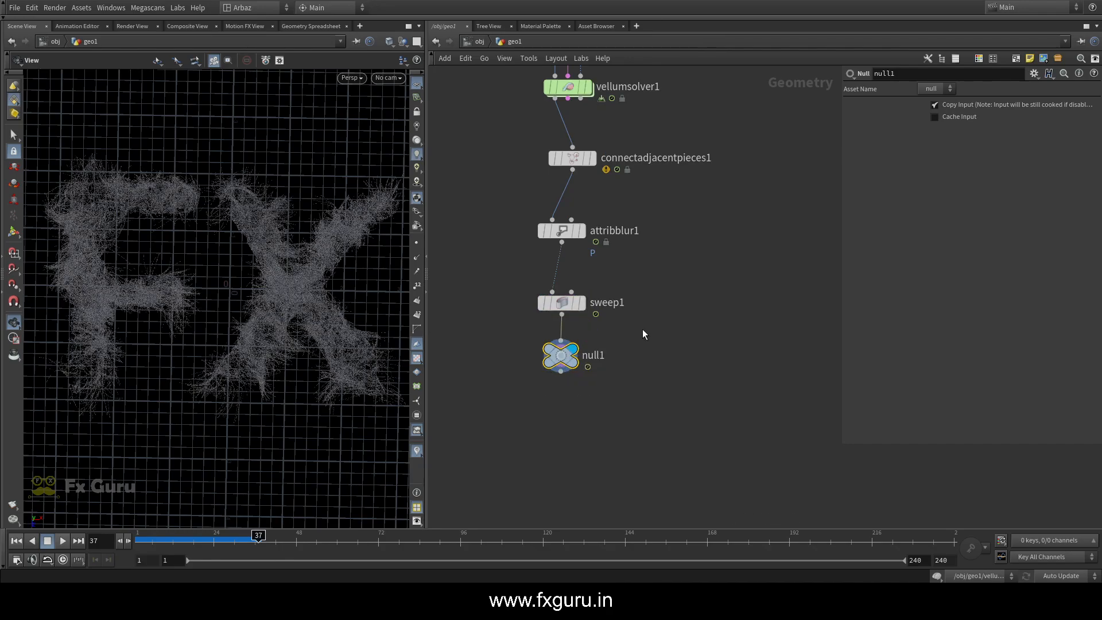
# Step: Copy the null1 node, return to the object level and switch the desktop layout to Solaris
pyautogui.hotkey('ctrl', 'c')
pyautogui.click(479, 42)
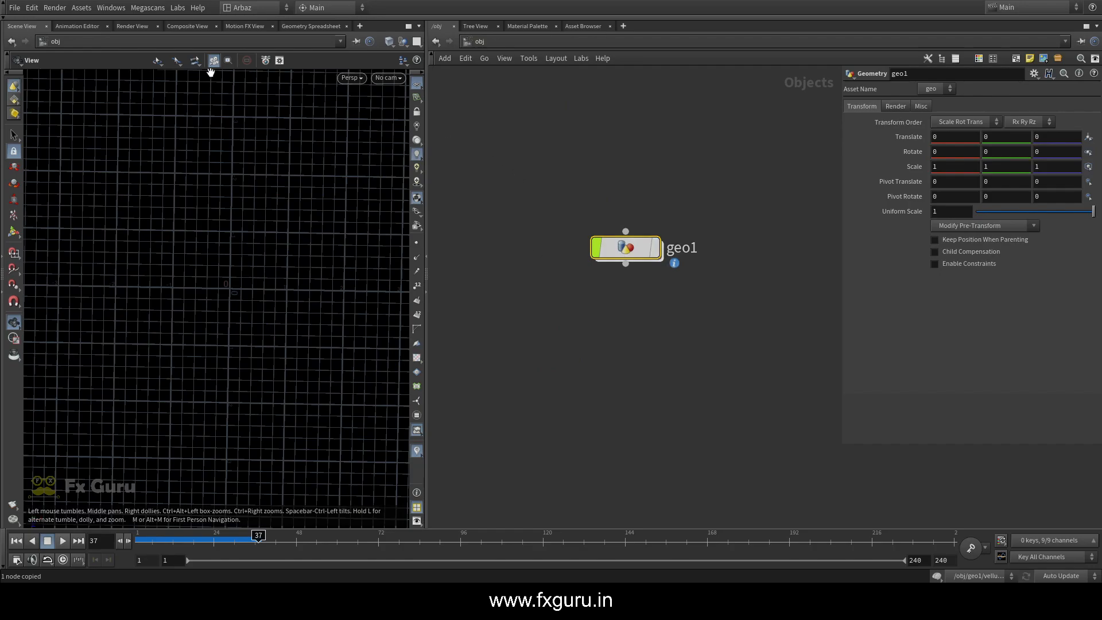
pyautogui.click(244, 8)
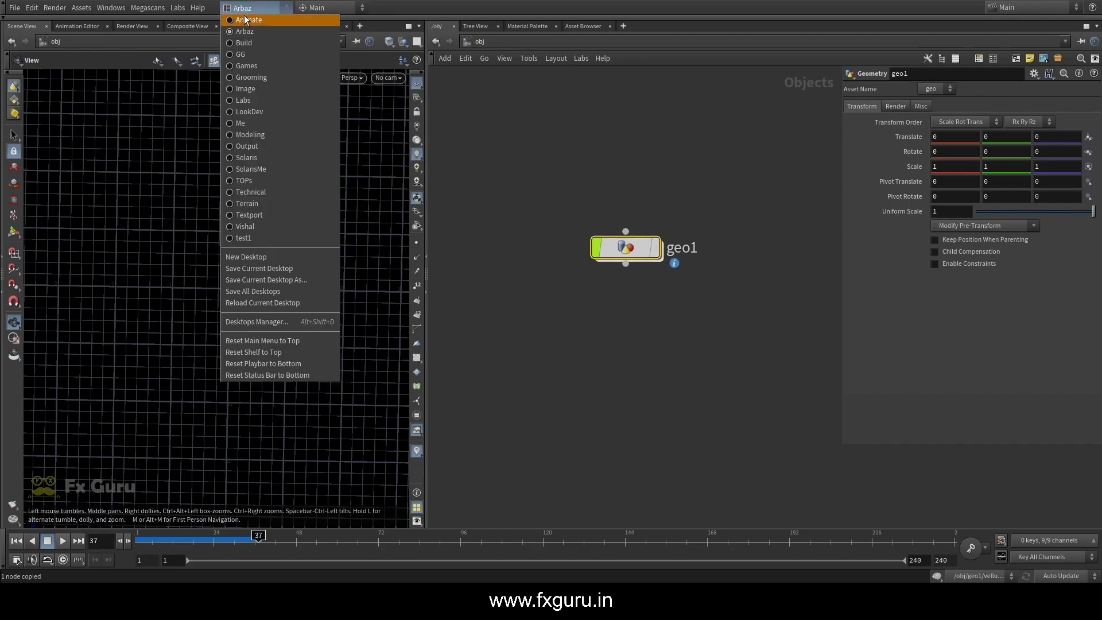
pyautogui.click(257, 167)
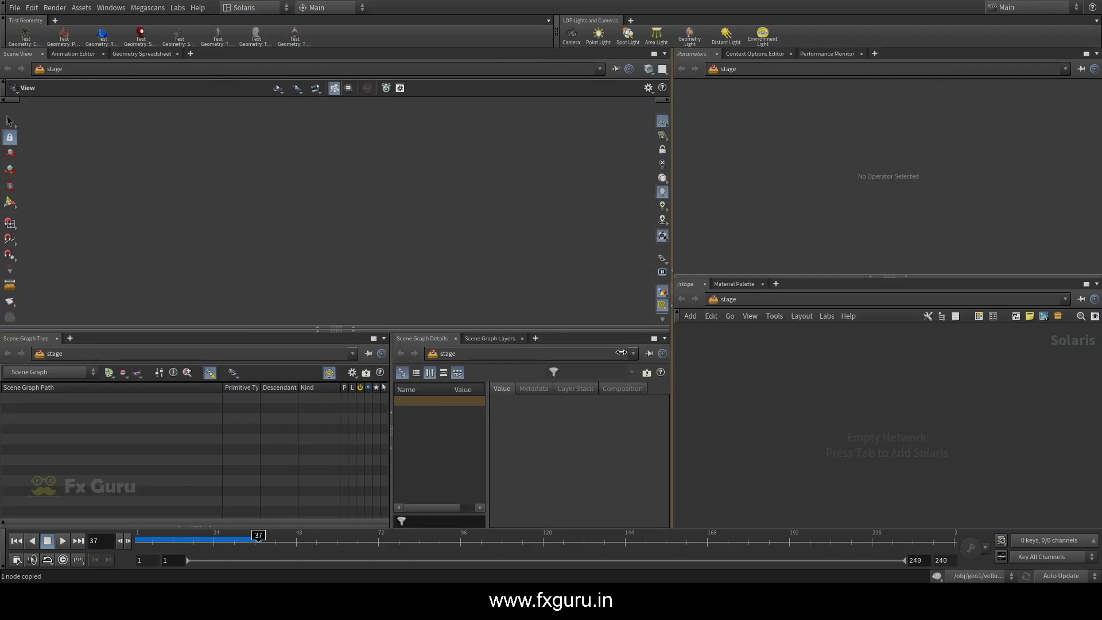
# Step: Enlarge the scene viewport and collapse the separate parameter pane to give the stage network more room
pyautogui.moveTo(675, 346); pyautogui.dragTo(492, 347)
pyautogui.moveTo(172, 330); pyautogui.dragTo(181, 440)
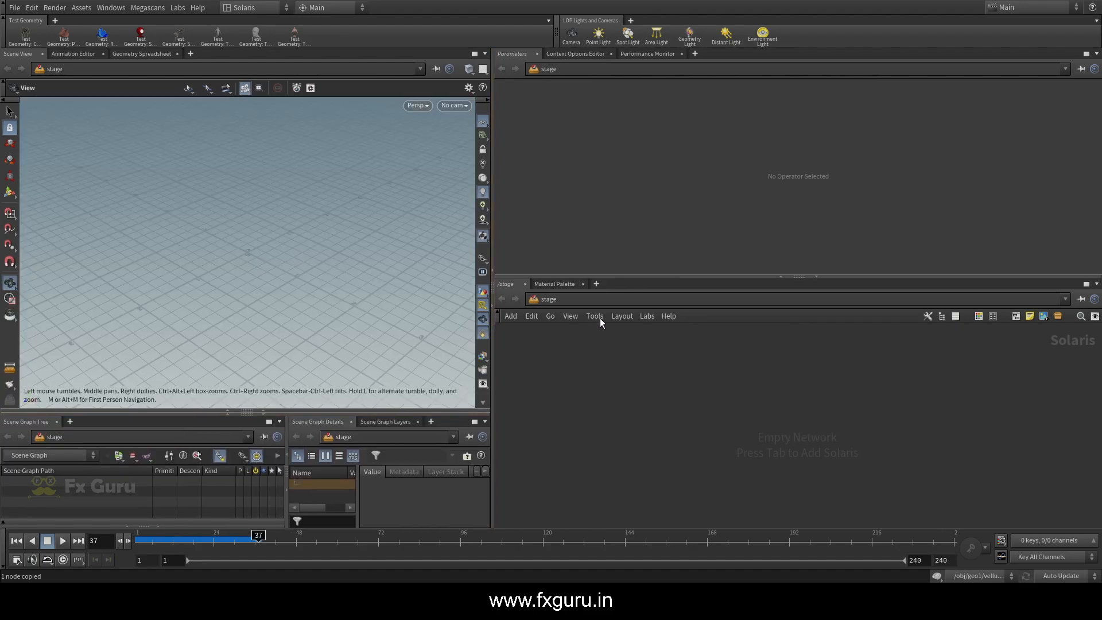
pyautogui.click(777, 275)
# Step: Add a SOP Import node to the empty stage network
pyautogui.press('Tab')
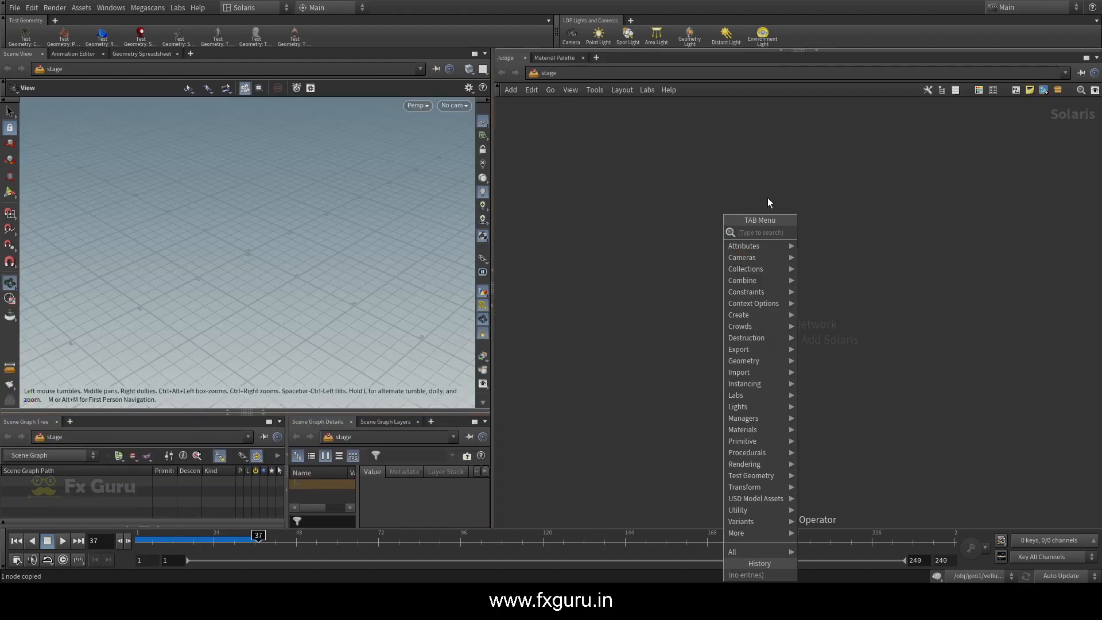
pyautogui.write('o')
pyautogui.press('Escape')
pyautogui.press('Tab')
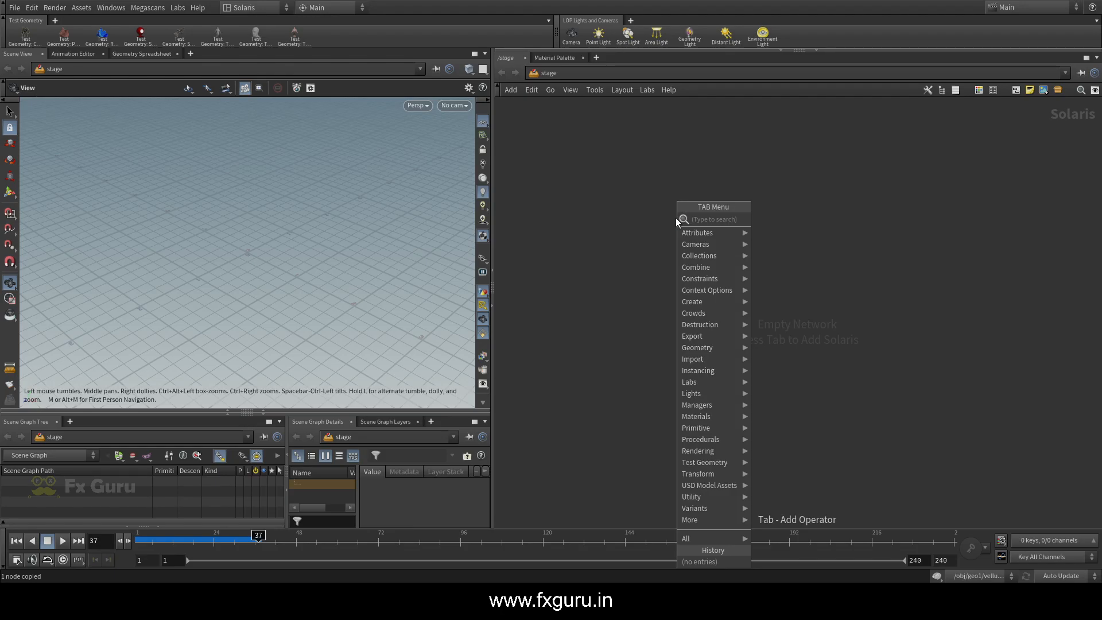
pyautogui.write('sop')
pyautogui.click(820, 223)
pyautogui.click(631, 211)
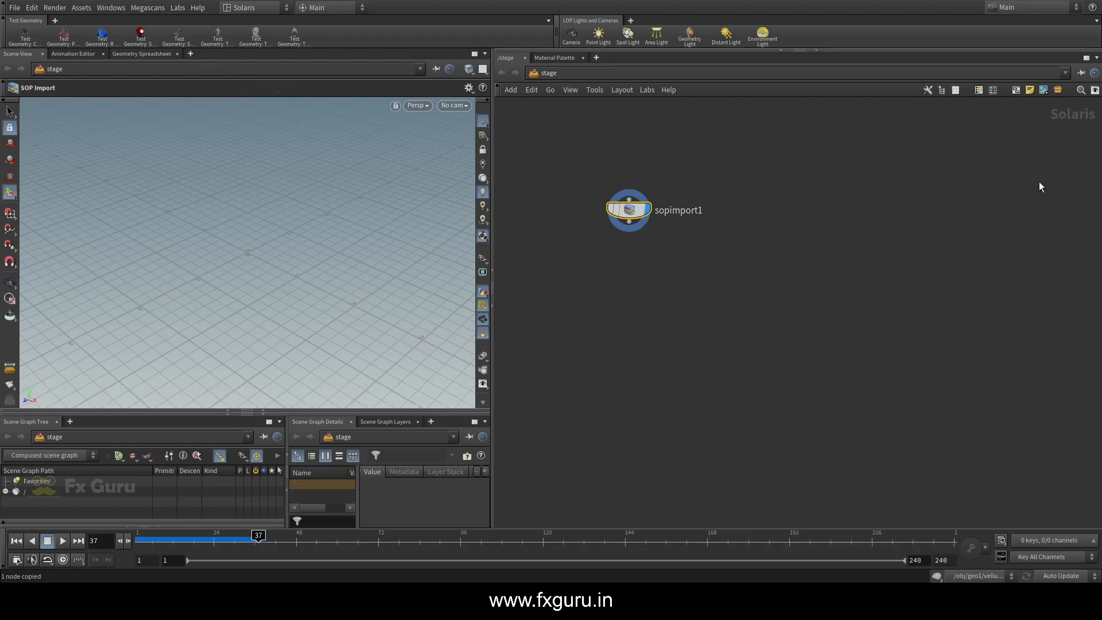
# Step: Show the parameters of sopimport1 and set its SOP Path to /obj/geo1/null1
pyautogui.press('p')
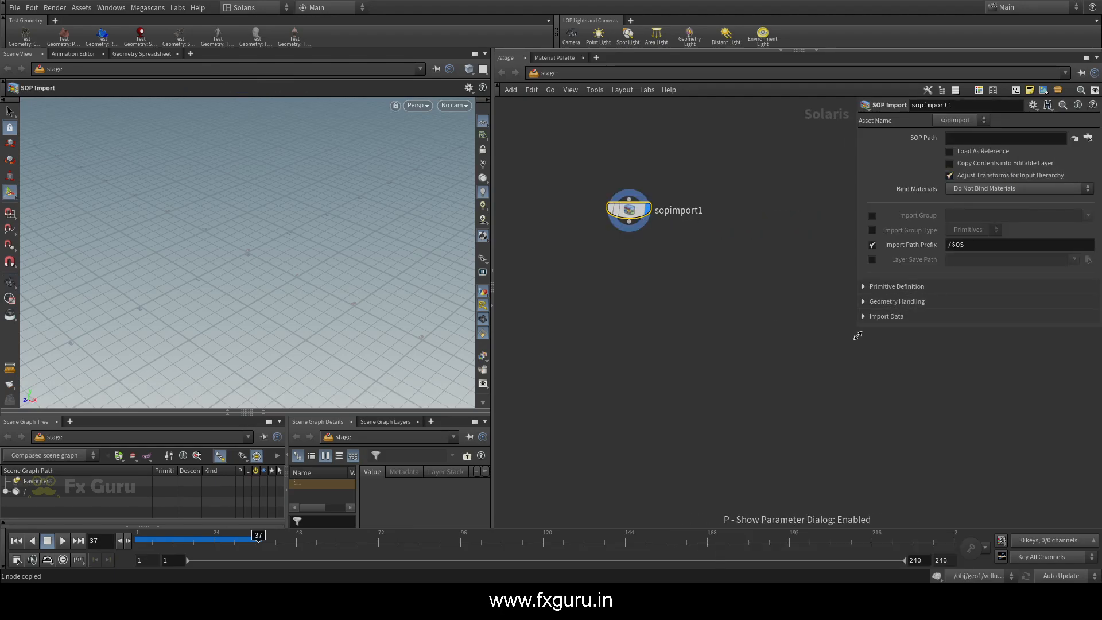
pyautogui.click(958, 138)
pyautogui.hotkey('ctrl', 'v')
pyautogui.press('Return')
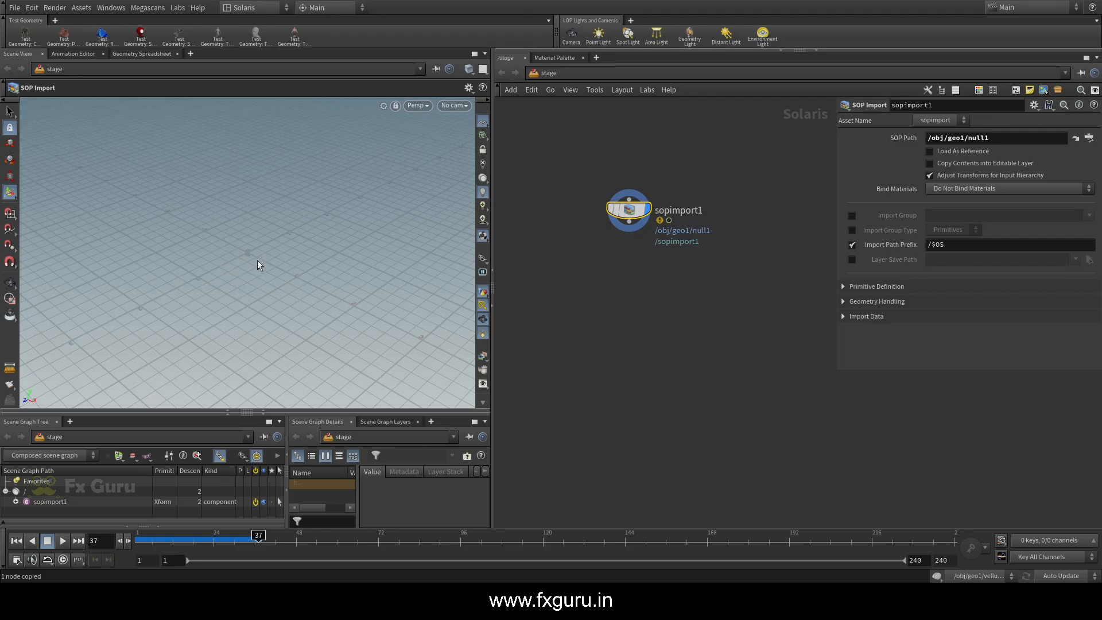
# Step: Frame the FX text straight on in the viewport and create a new camera from that view
pyautogui.press('Escape')
pyautogui.moveTo(239, 217); pyautogui.dragTo(315, 226)
pyautogui.click(454, 107)
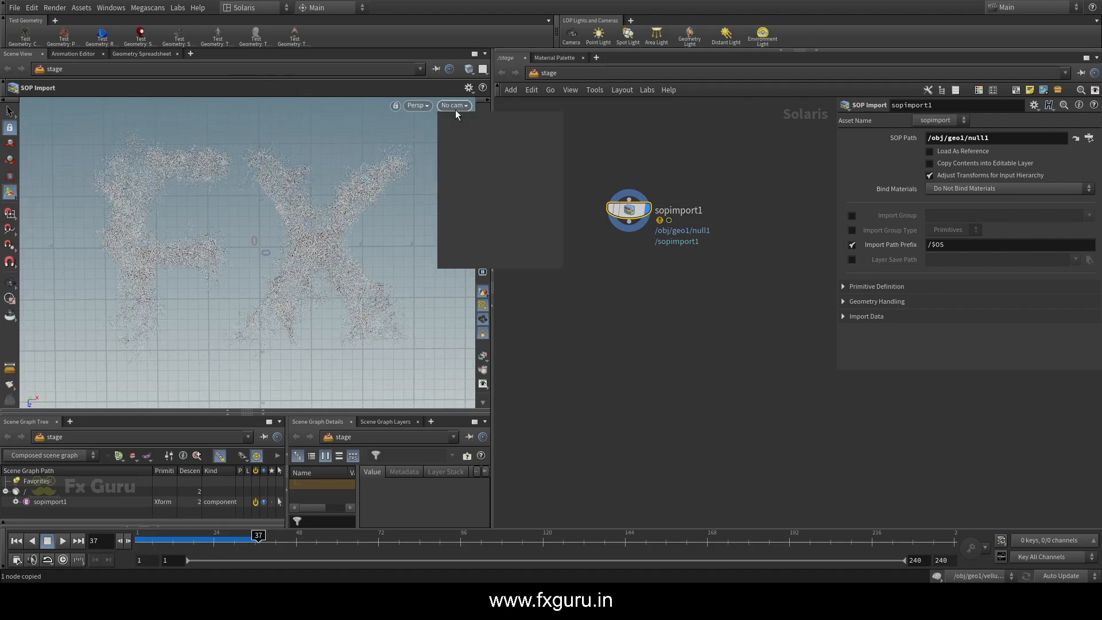
pyautogui.click(418, 105)
pyautogui.click(450, 105)
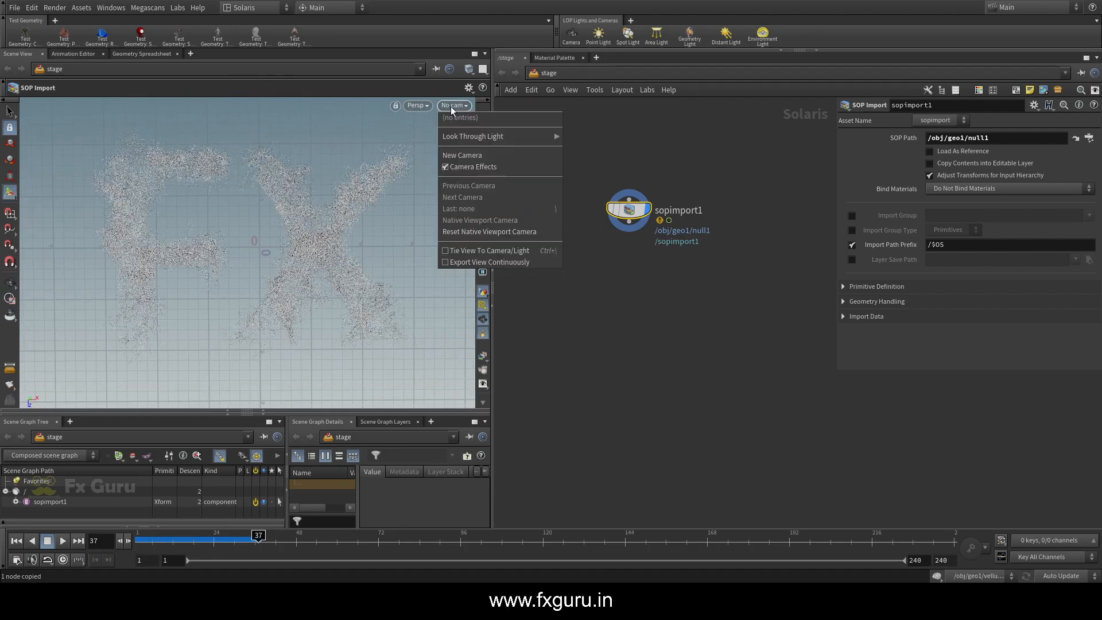
pyautogui.click(463, 155)
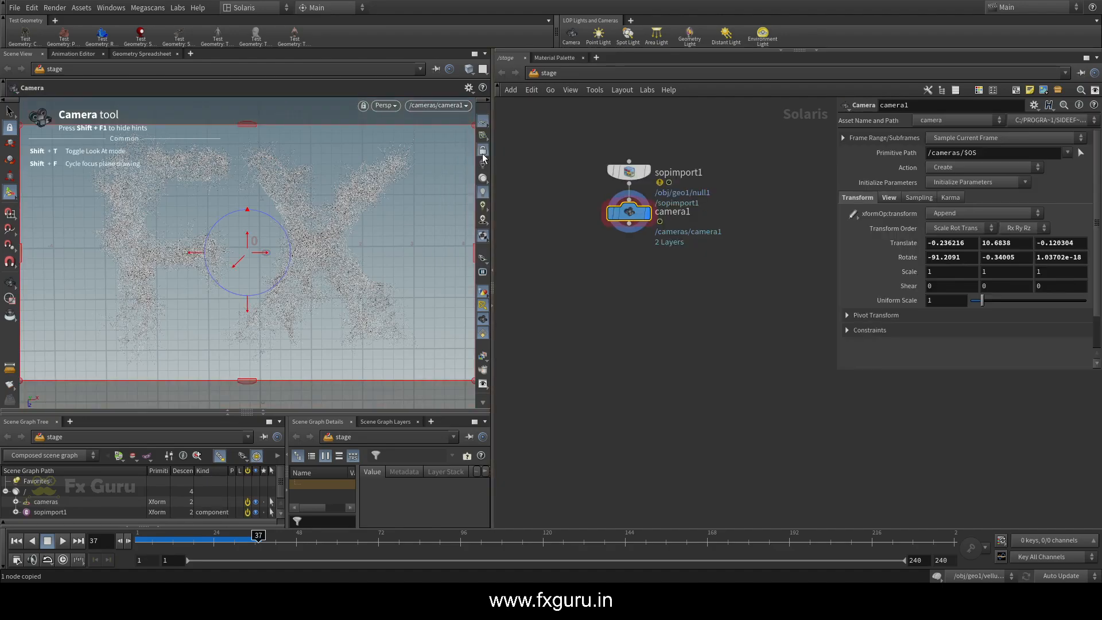
# Step: Move camera1 closer to the FX text through the viewport, and unlock the camera from the view
pyautogui.click(10, 282)
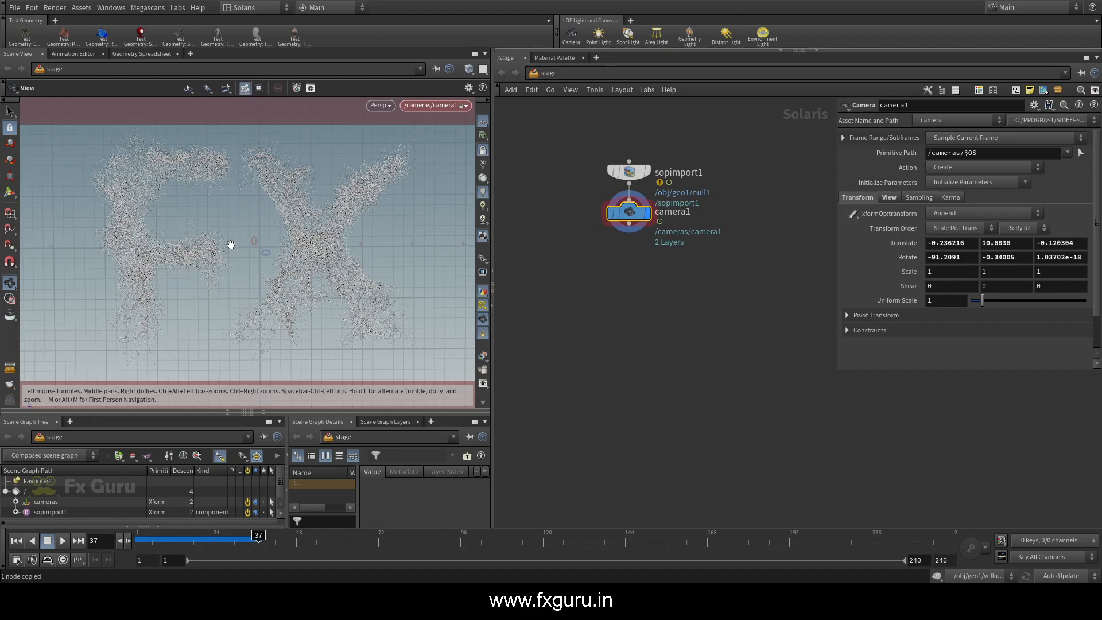
pyautogui.scroll(5, 235, 244)
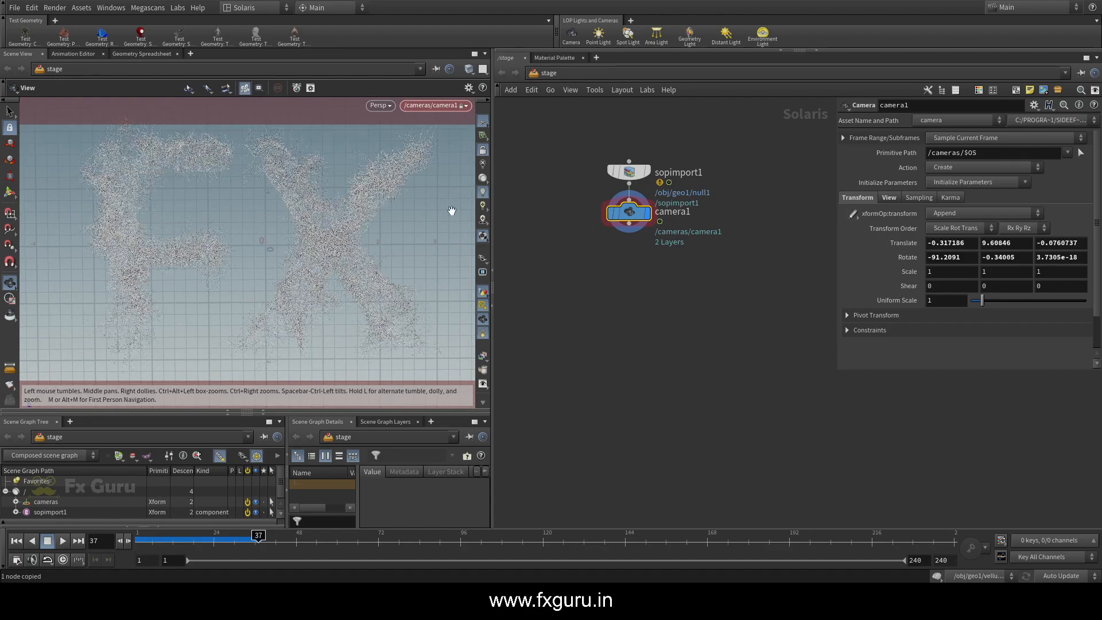
pyautogui.click(482, 150)
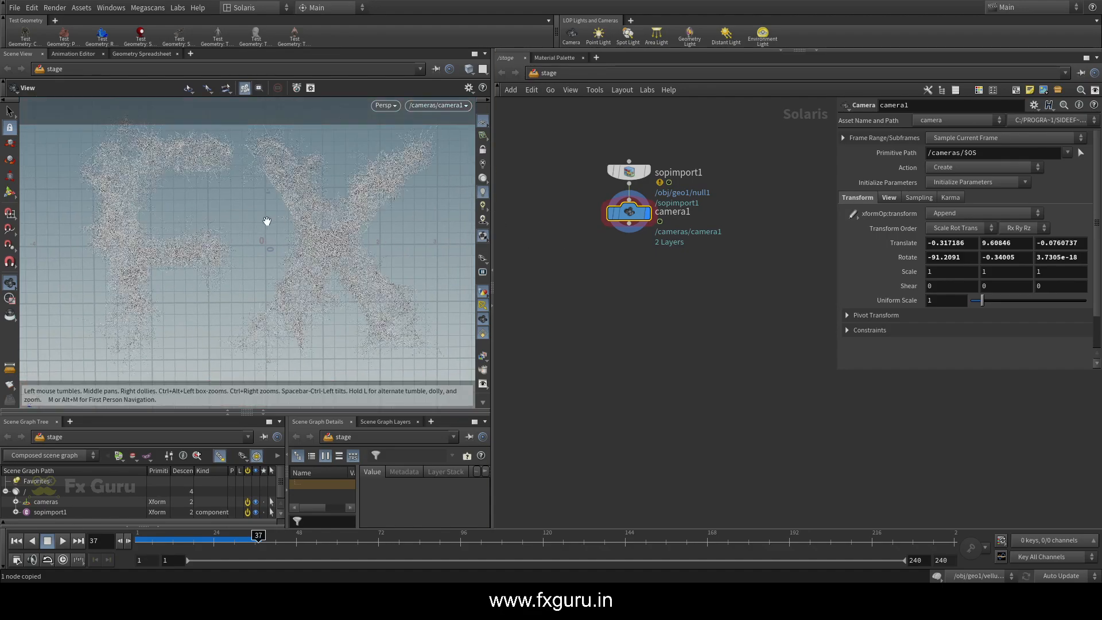
# Step: Switch the viewport background to a dark color scheme and hide the reference grid
pyautogui.press('d')
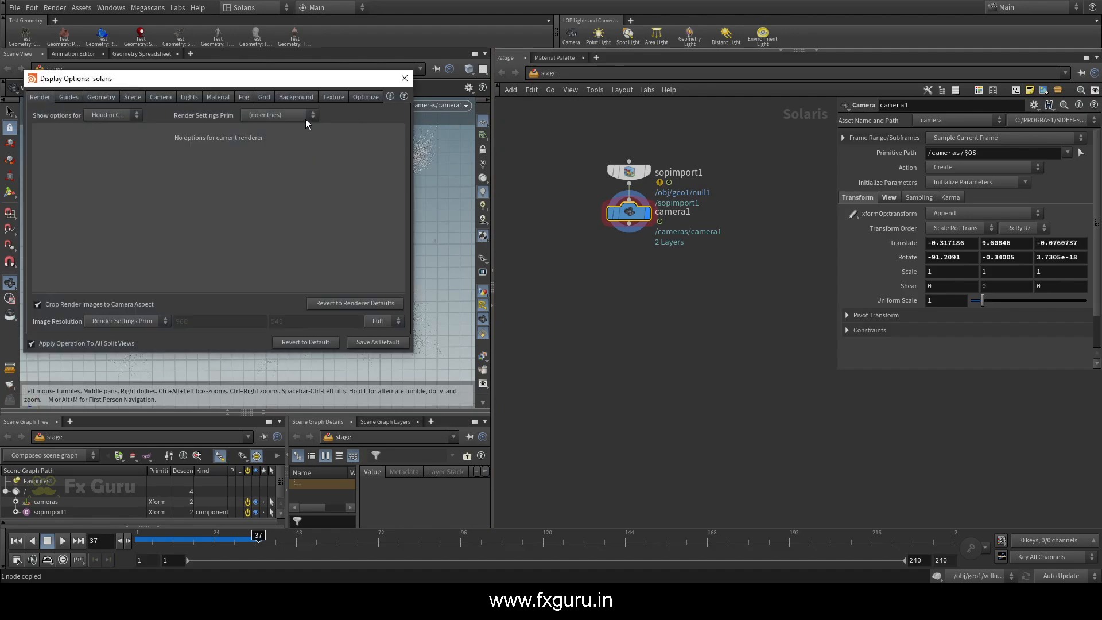
pyautogui.click(293, 97)
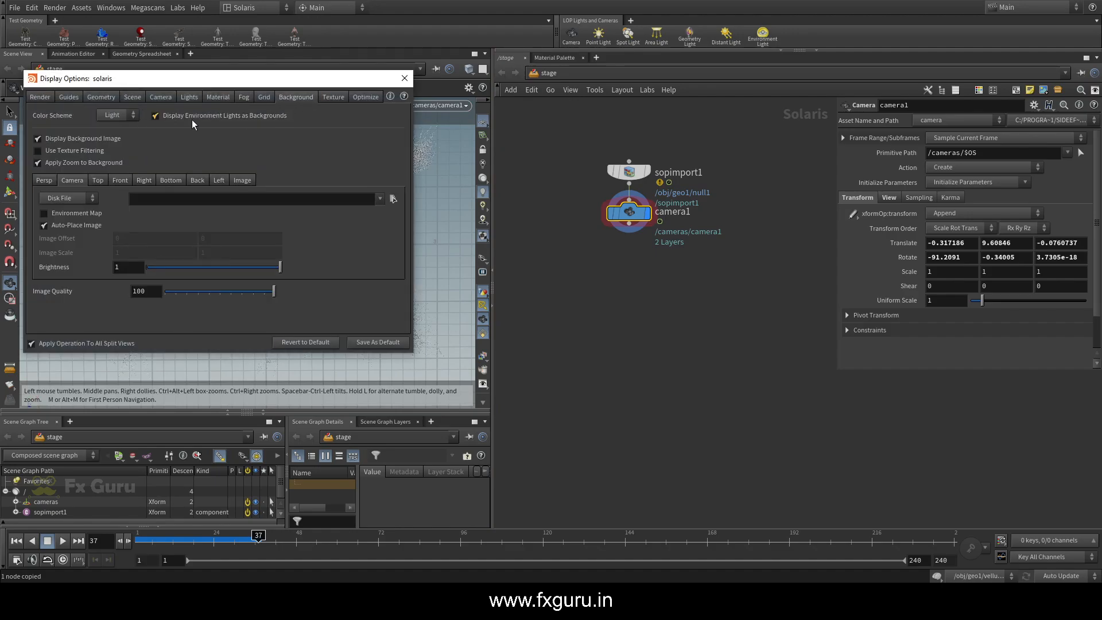
pyautogui.click(117, 115)
pyautogui.click(112, 126)
pyautogui.click(404, 78)
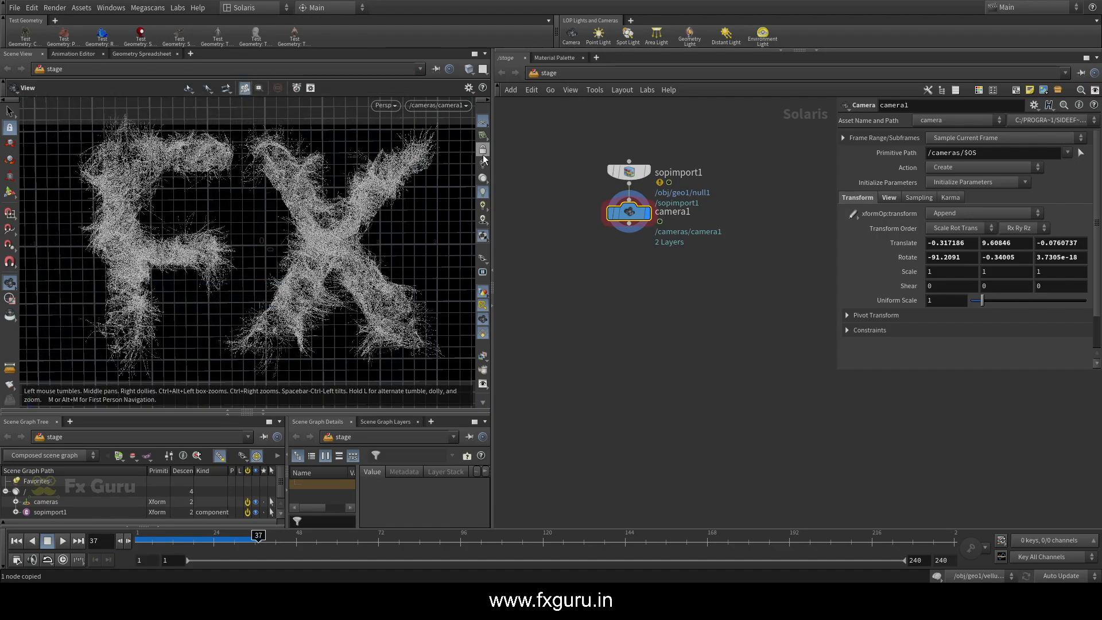
pyautogui.click(483, 123)
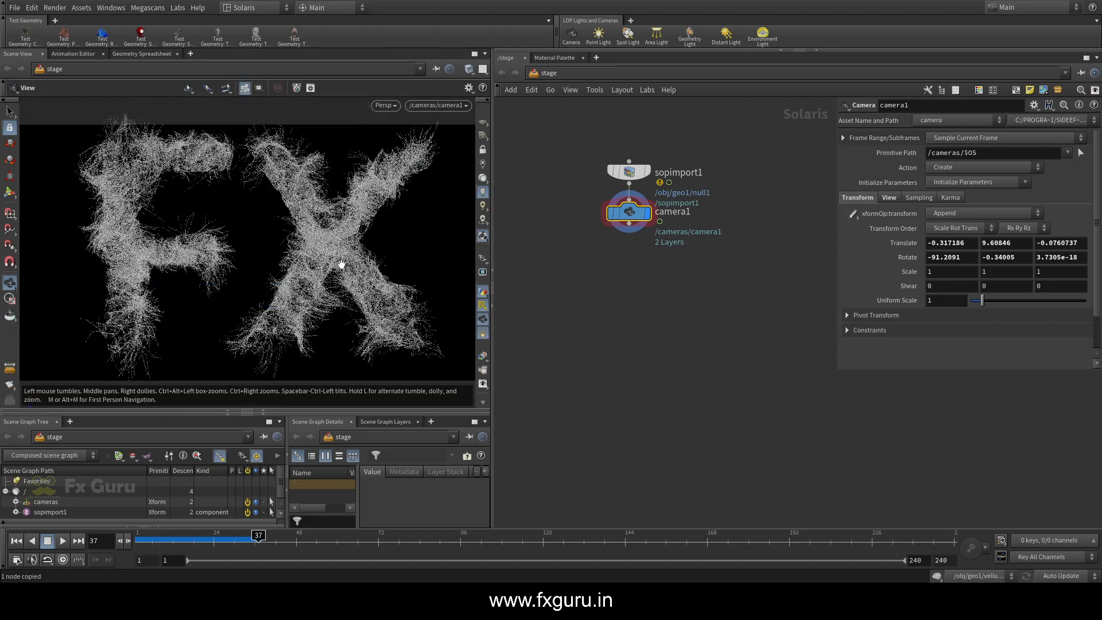
# Step: Add a Material Library node wired below camera1 and display it
pyautogui.press('l')
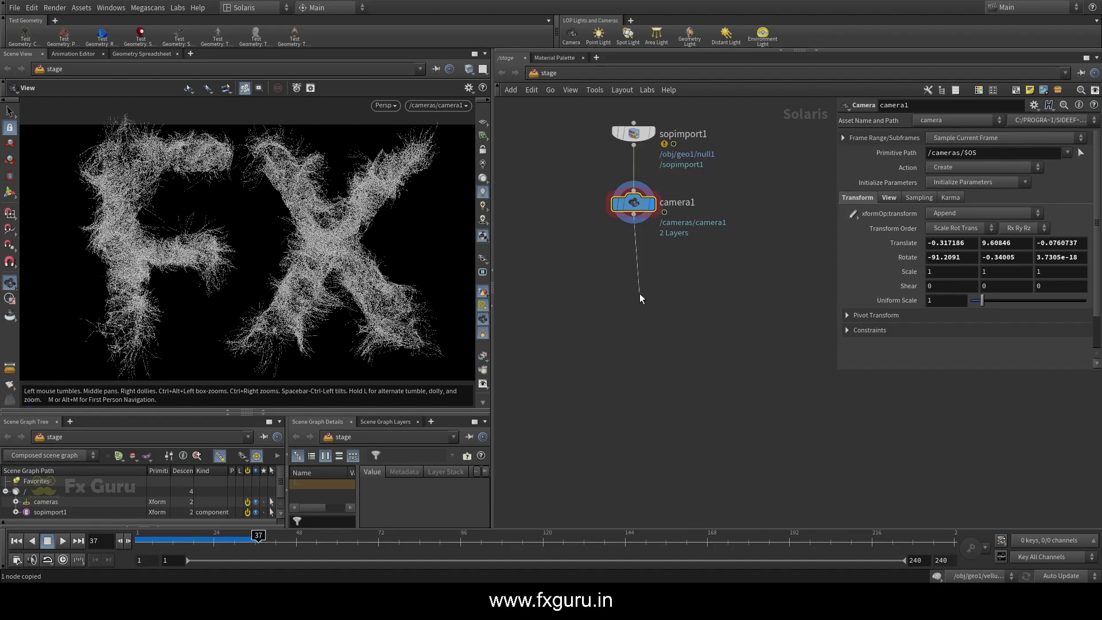
pyautogui.press('Tab')
pyautogui.moveTo(639, 293); pyautogui.dragTo(686, 250)
pyautogui.click(652, 262)
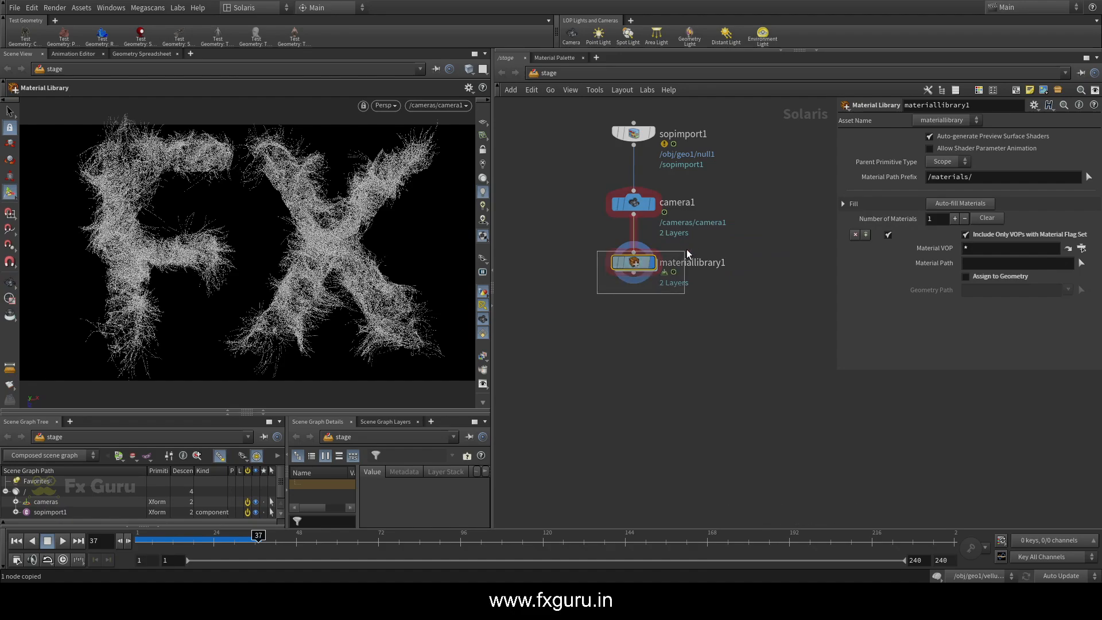
# Step: Add a Principled Shader inside materiallibrary1 and collapse its Specular parameter section
pyautogui.doubleClick(634, 262)
pyautogui.press('Tab')
pyautogui.write('p')
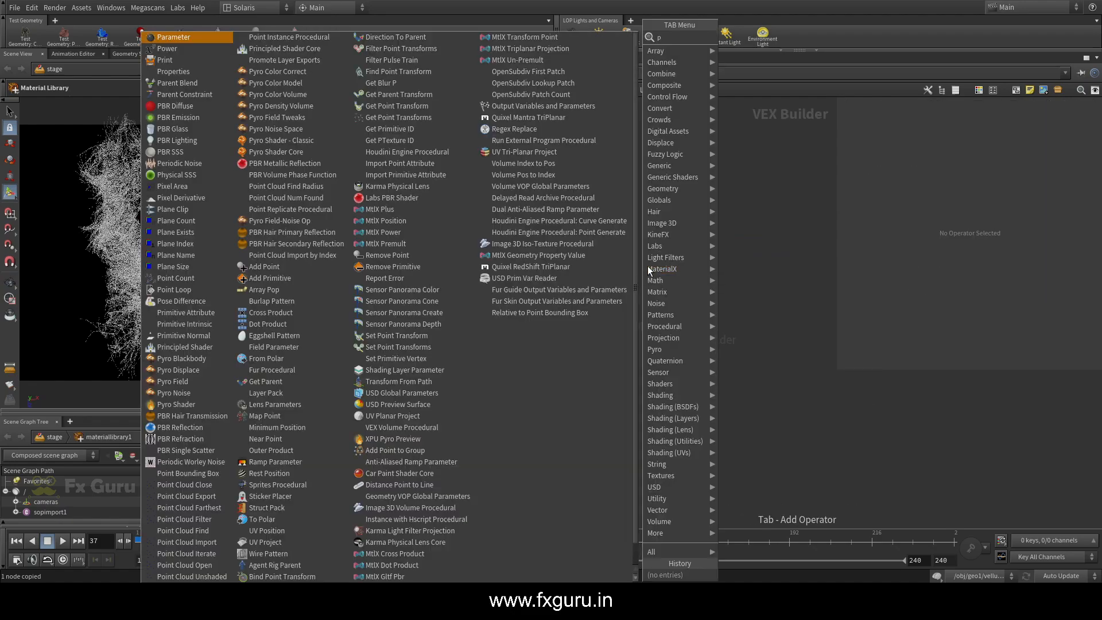
pyautogui.press('Escape')
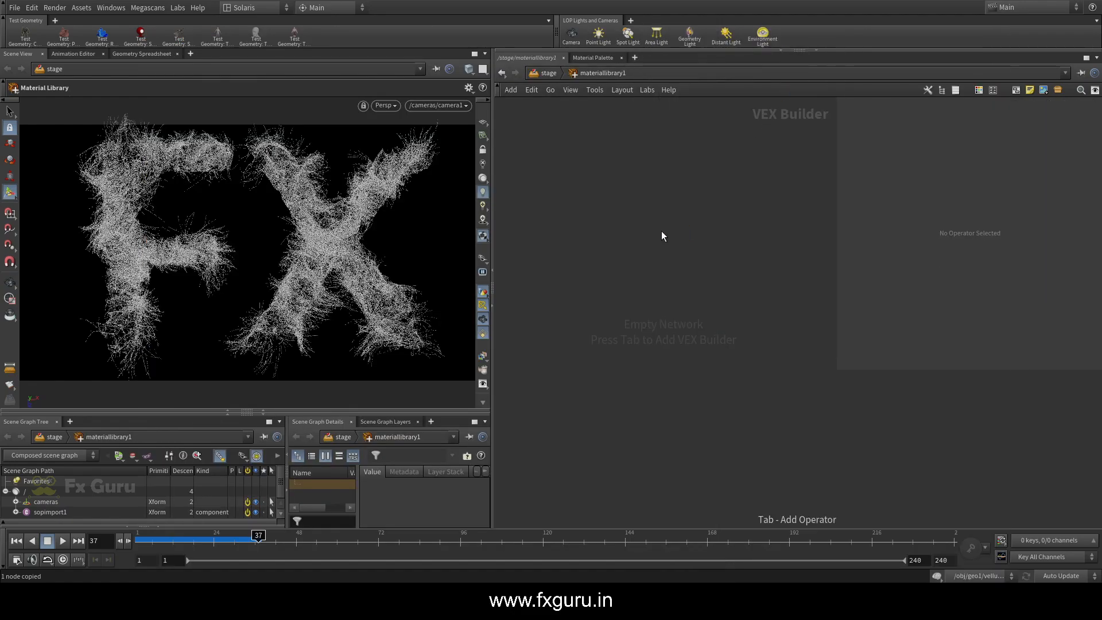
pyautogui.hotkey('ctrl', 'v')
pyautogui.click(884, 166)
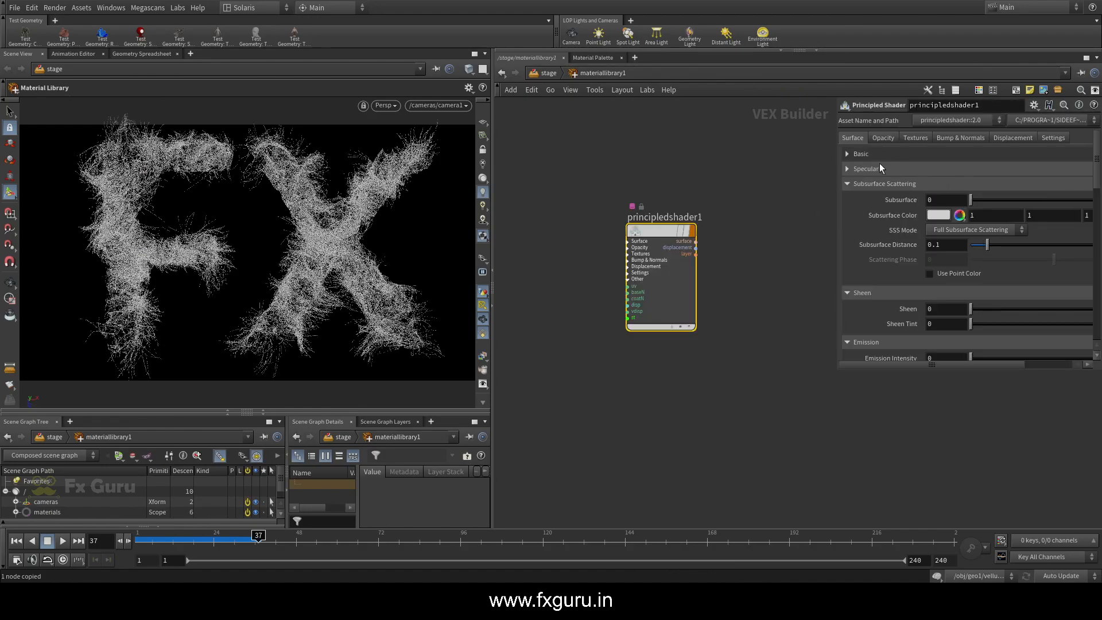
# Step: Set the Principled Shader's Base Color to a neutral grey of 0.6667
pyautogui.click(873, 156)
pyautogui.click(939, 171)
pyautogui.click(1055, 153)
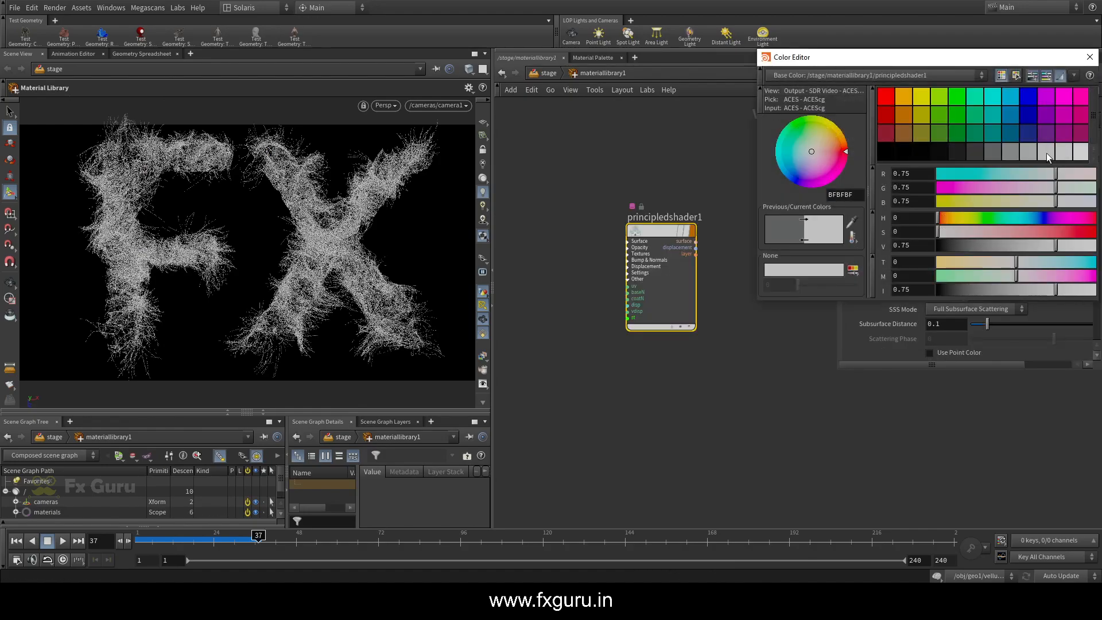
pyautogui.click(1034, 153)
pyautogui.click(1089, 57)
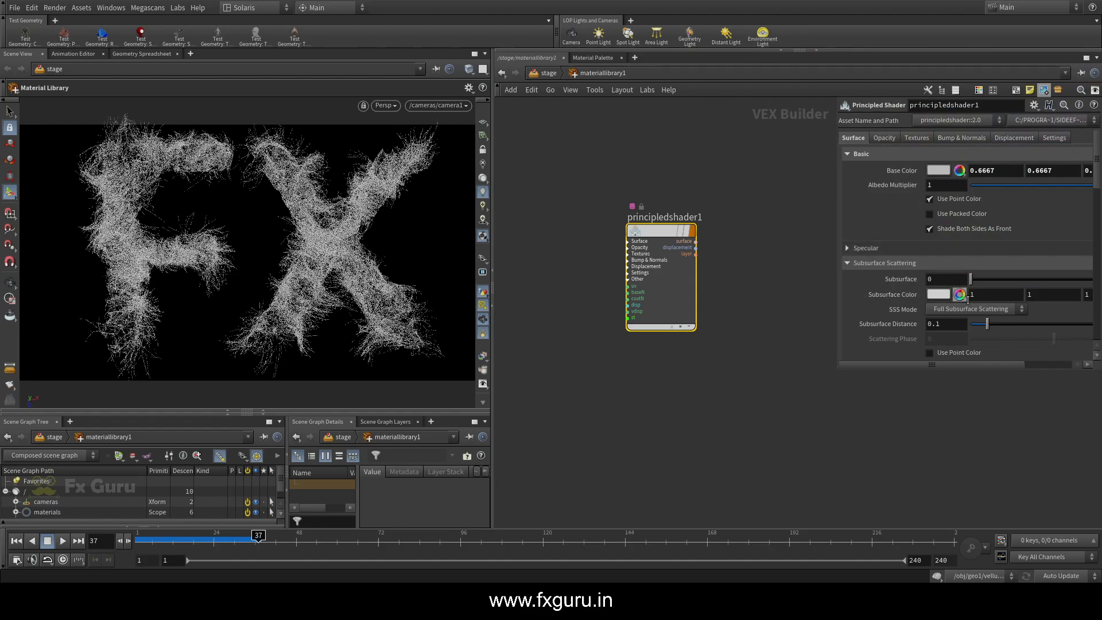
# Step: Set the Principled Shader's Base Color to a sandy orange with RGB values 0.836, 0.5225 and 0.209
pyautogui.click(944, 171)
pyautogui.click(905, 131)
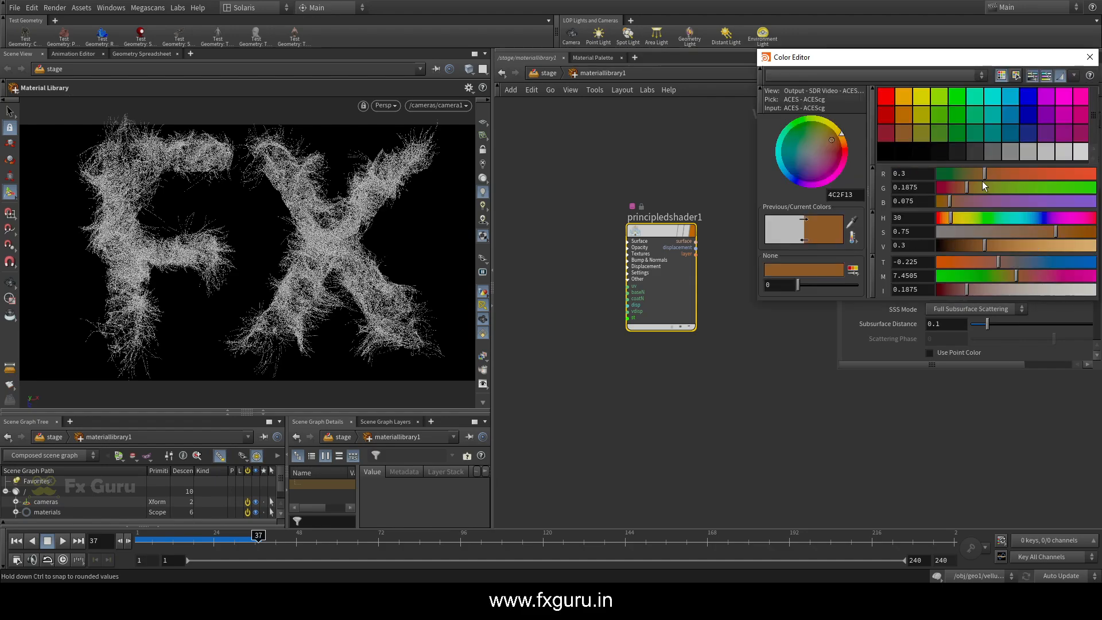
pyautogui.moveTo(1019, 251); pyautogui.dragTo(1070, 250)
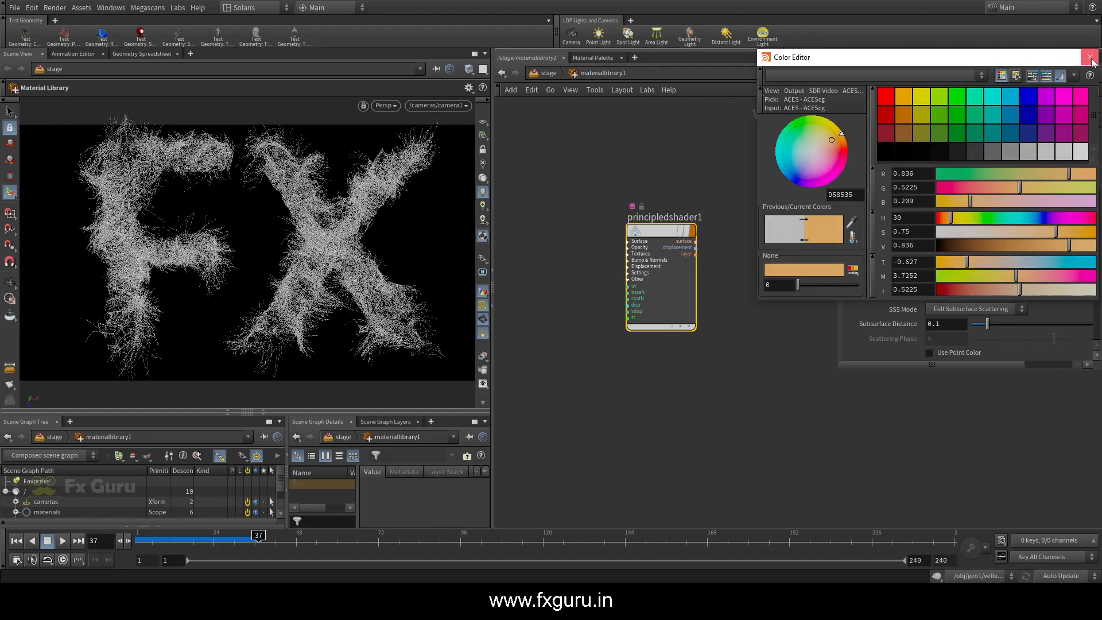
pyautogui.click(1089, 56)
# Step: Set the Principled Shader's specular Roughness to 1
pyautogui.scroll(-4, 935, 269)
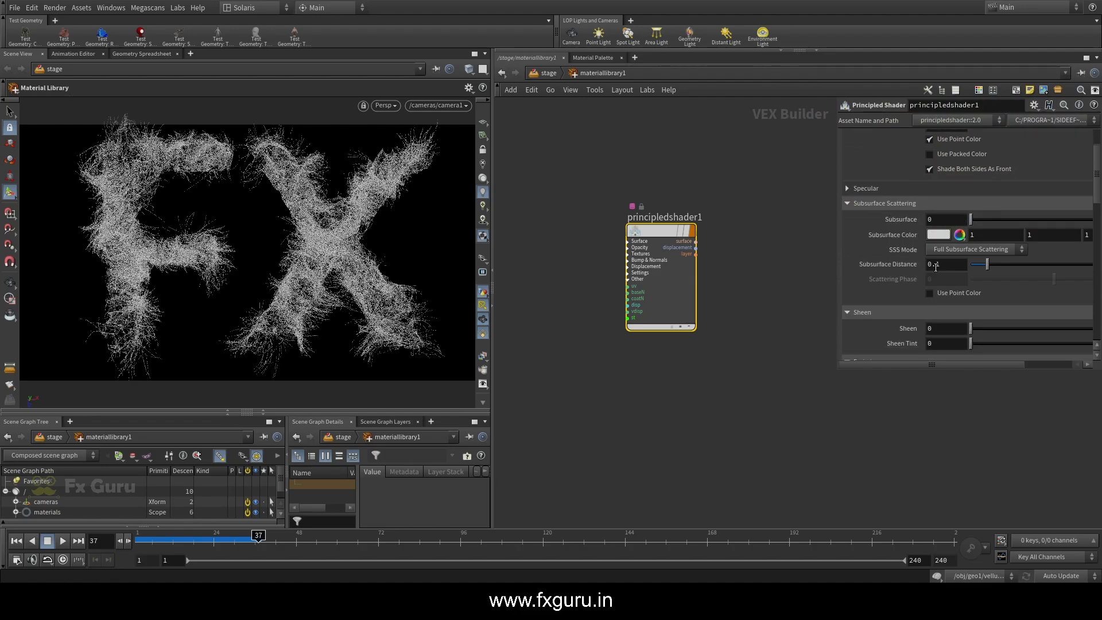
pyautogui.scroll(4, 887, 225)
pyautogui.click(867, 247)
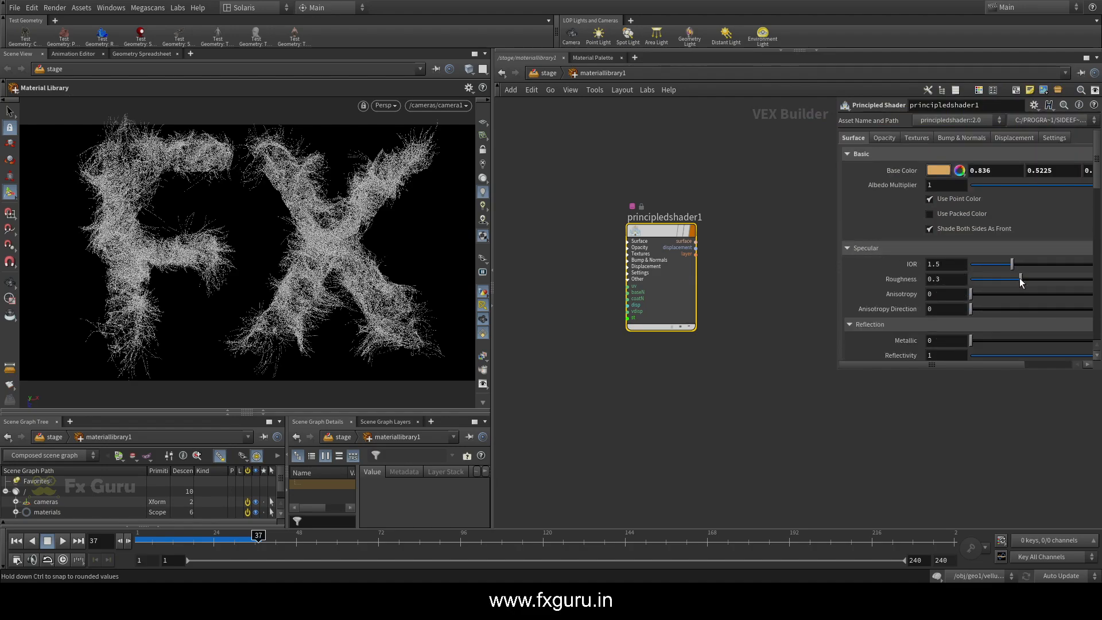
pyautogui.moveTo(946, 280); pyautogui.dragTo(858, 281)
pyautogui.write('1')
pyautogui.press('Return')
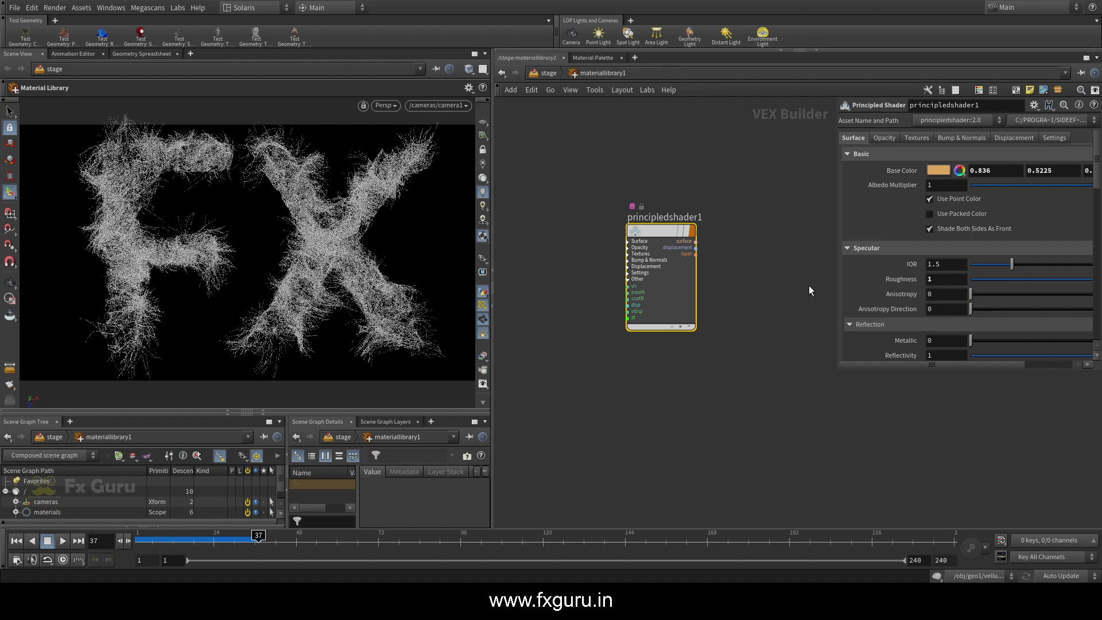
# Step: Back at stage level, auto-fill the materials in materiallibrary1 and assign principledshader1 to the /sopimport1 geometry
pyautogui.click(541, 74)
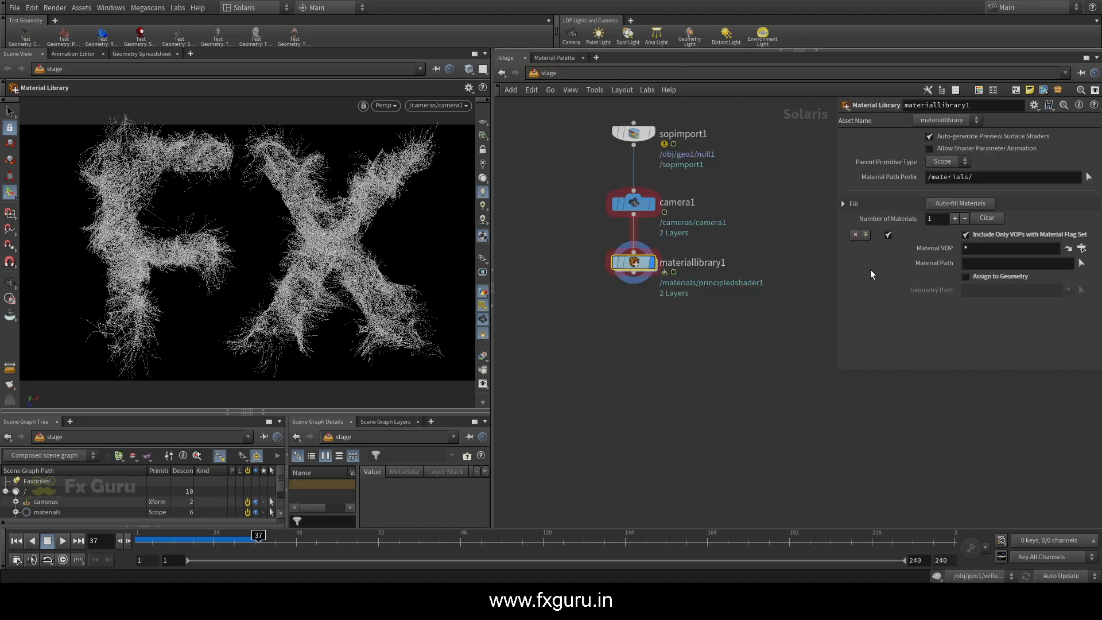
pyautogui.click(966, 205)
pyautogui.click(967, 277)
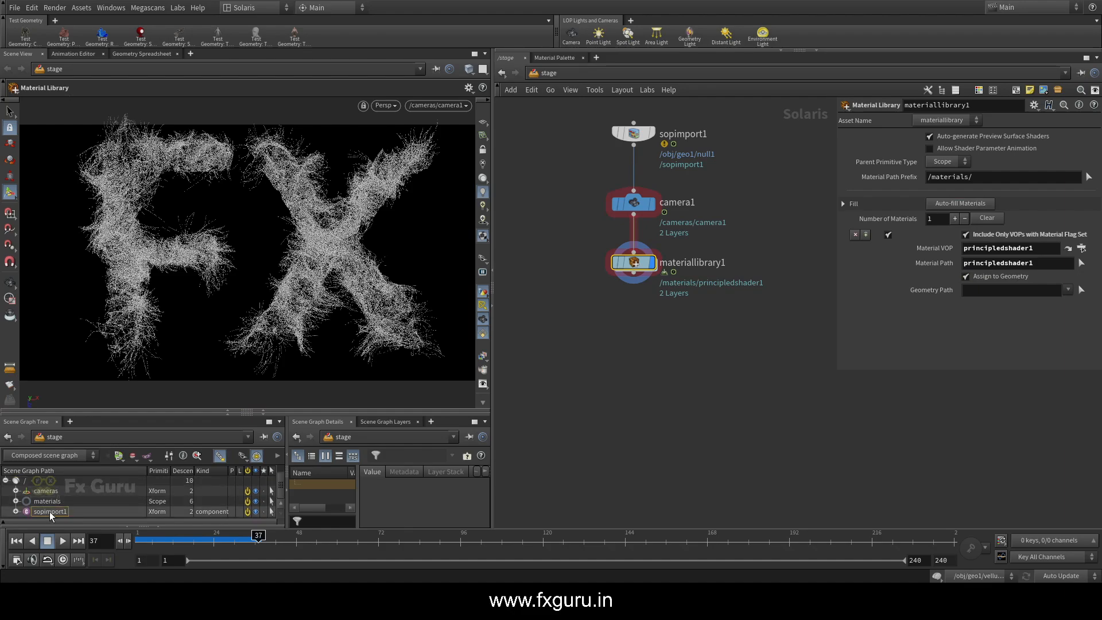
pyautogui.moveTo(993, 288); pyautogui.dragTo(1000, 292)
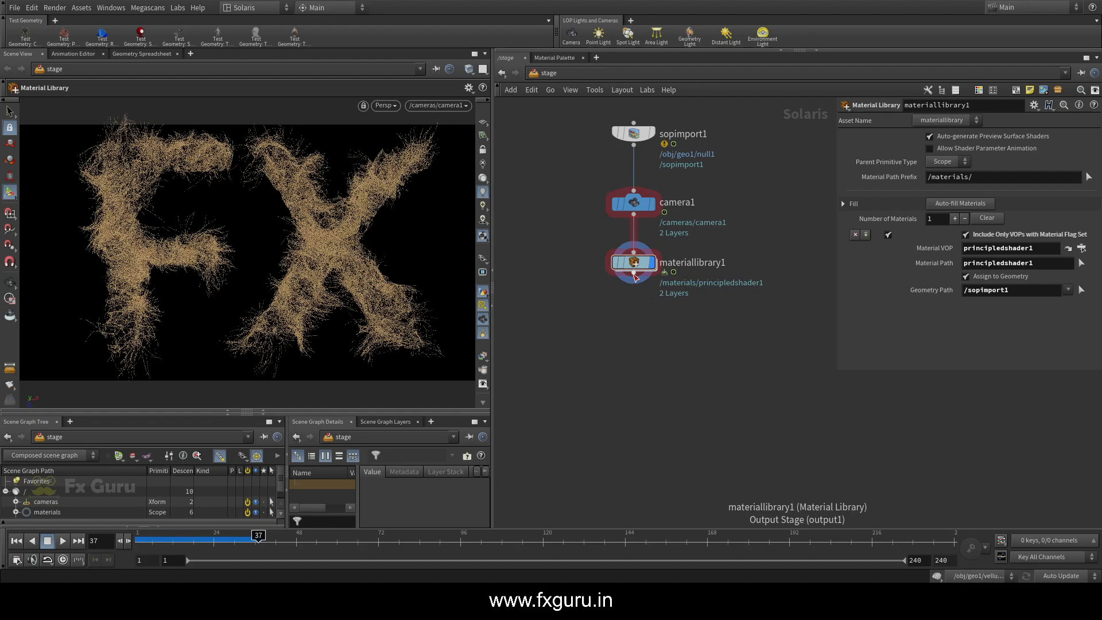
# Step: Add the Karma render settings and USD Render ROP nodes below materiallibrary1, spaced further down the chain
pyautogui.press('Tab')
pyautogui.write('k')
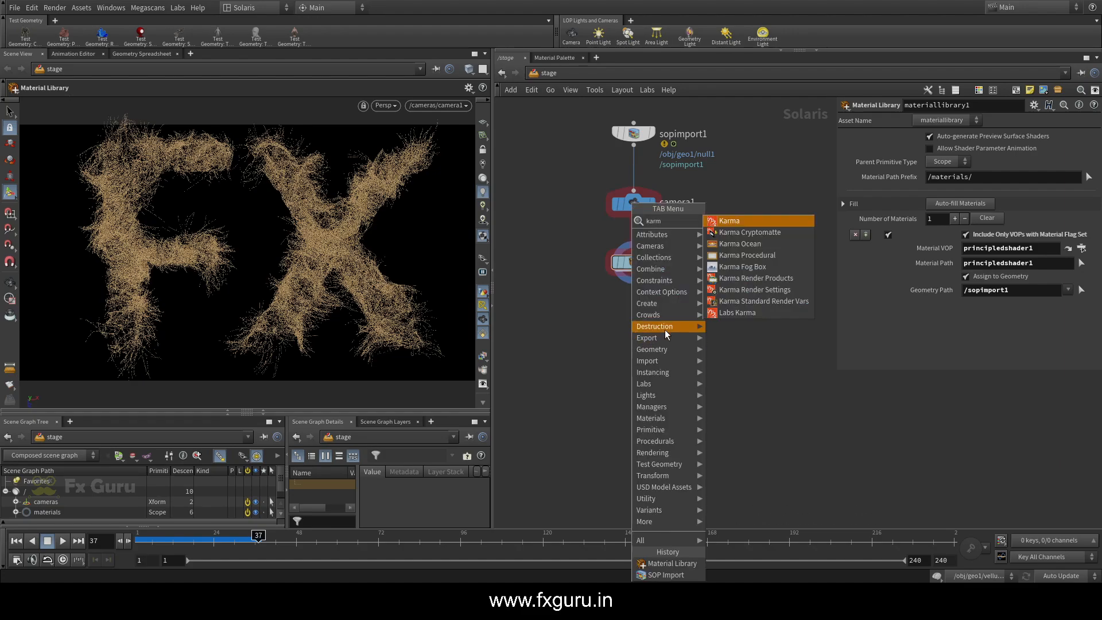
pyautogui.click(774, 221)
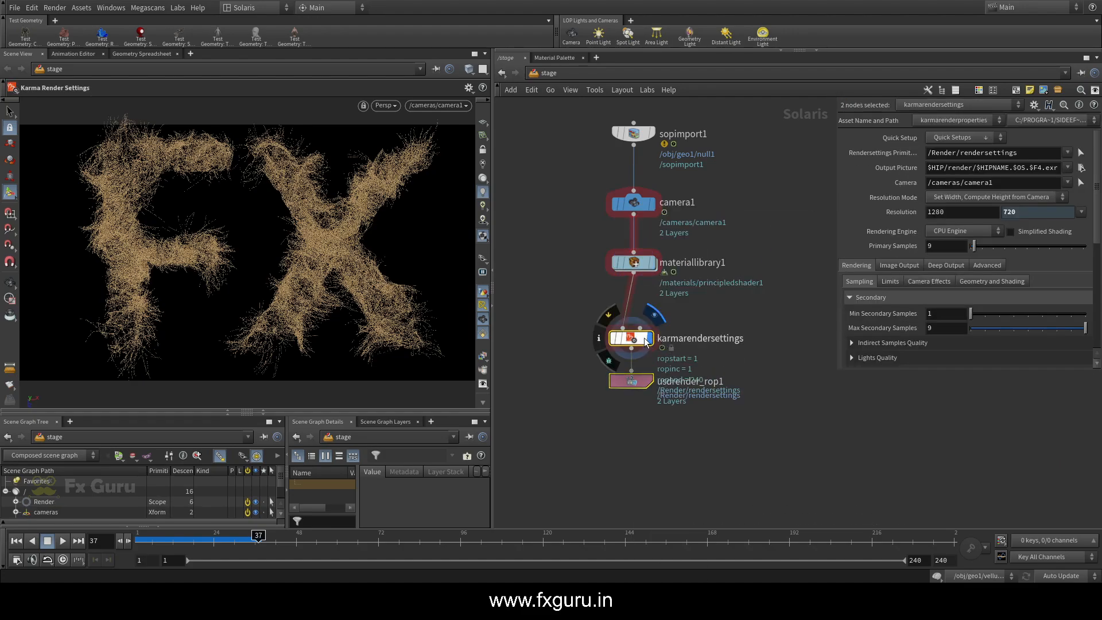
pyautogui.moveTo(631, 338); pyautogui.dragTo(633, 361)
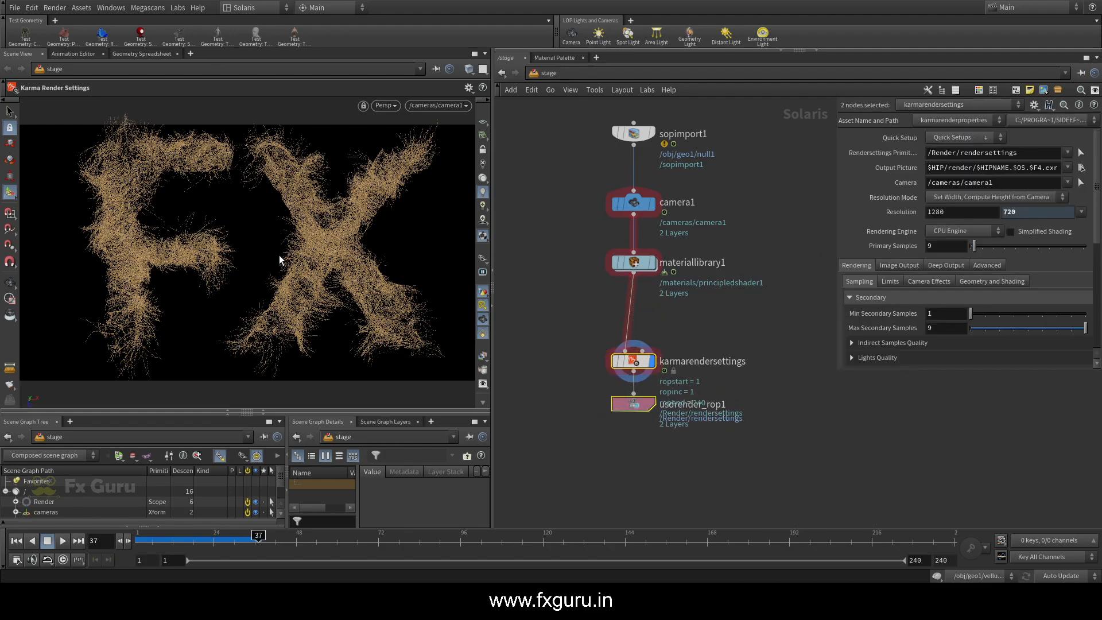
# Step: Insert a Point Light node between materiallibrary1 and karmarendersettings
pyautogui.scroll(-3, 335, 198)
pyautogui.keyDown('alt'); pyautogui.moveTo(290, 277); pyautogui.dragTo(288, 241); pyautogui.keyUp('alt')
pyautogui.scroll(-4, 277, 210)
pyautogui.moveTo(563, 199); pyautogui.dragTo(562, 201, button='middle')
pyautogui.moveTo(563, 202); pyautogui.dragTo(534, 210, button='middle')
pyautogui.press('Tab')
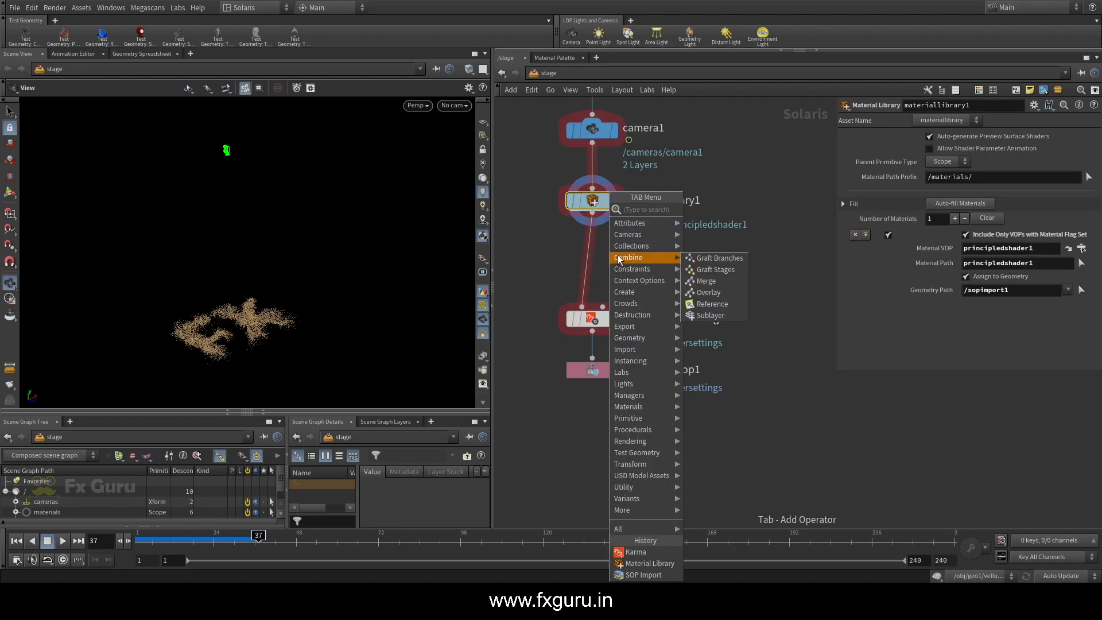
pyautogui.write('li')
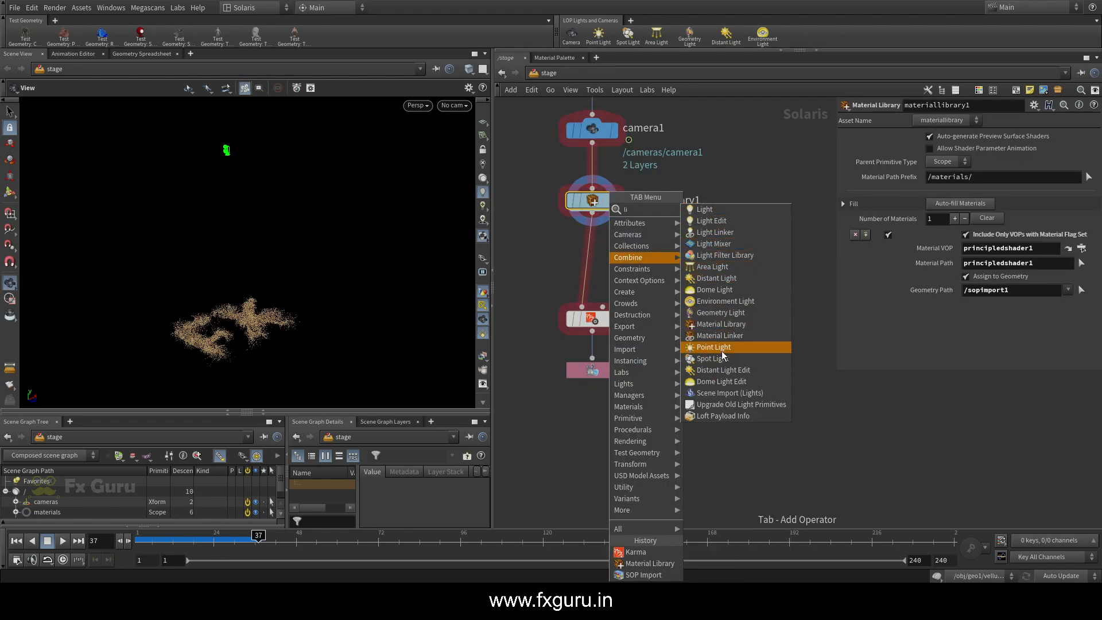
pyautogui.click(713, 347)
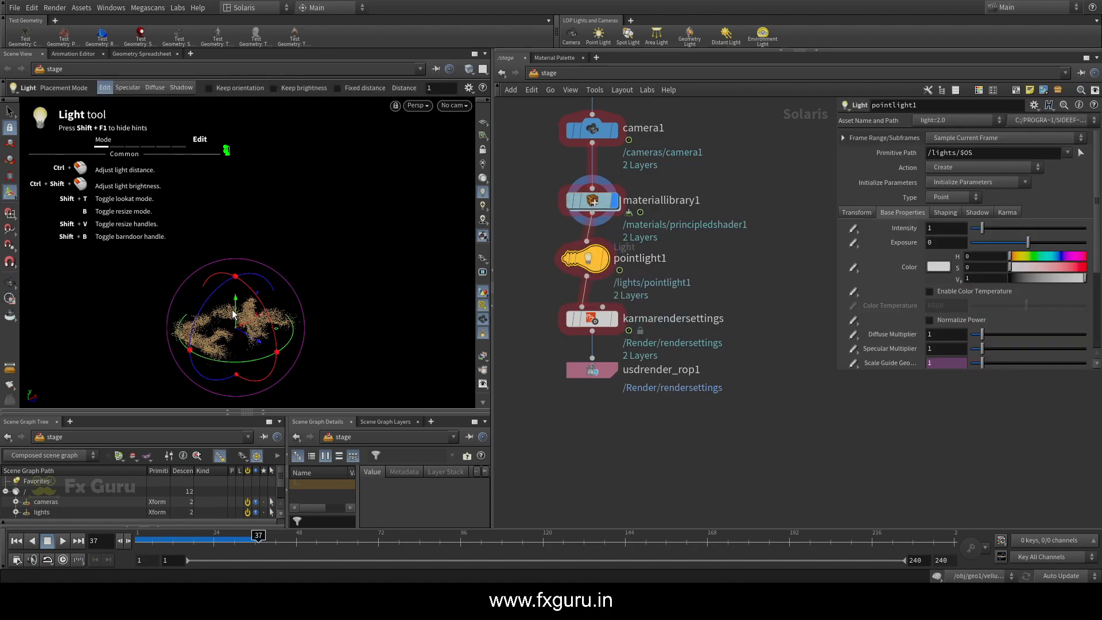
# Step: Position the point light just above the FX text and display the pointlight1 node
pyautogui.moveTo(232, 310); pyautogui.dragTo(233, 262)
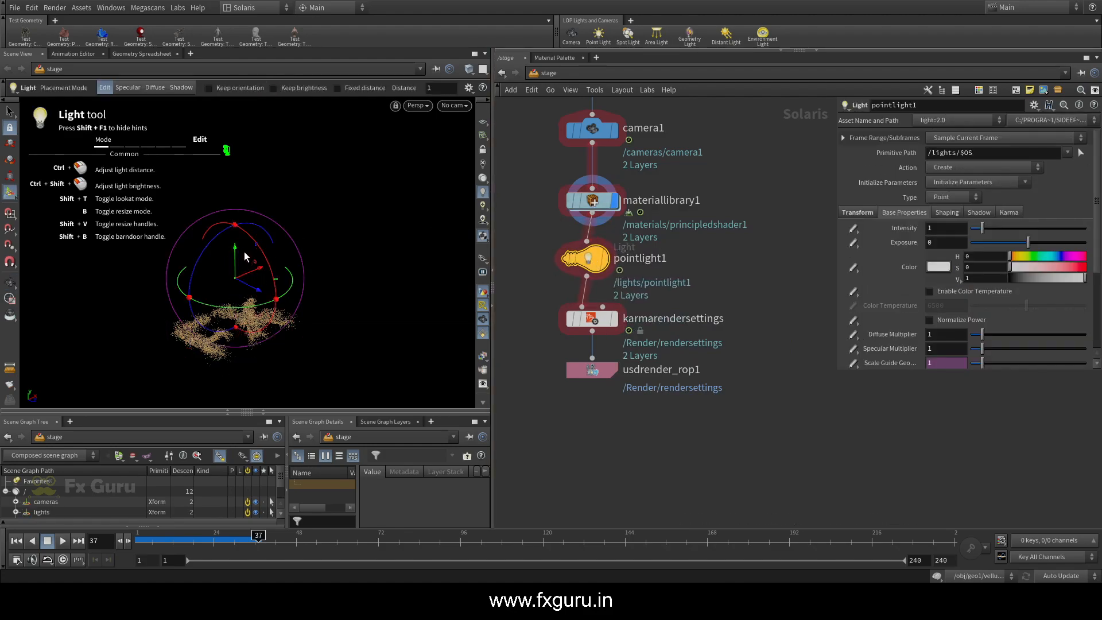
pyautogui.moveTo(596, 262)
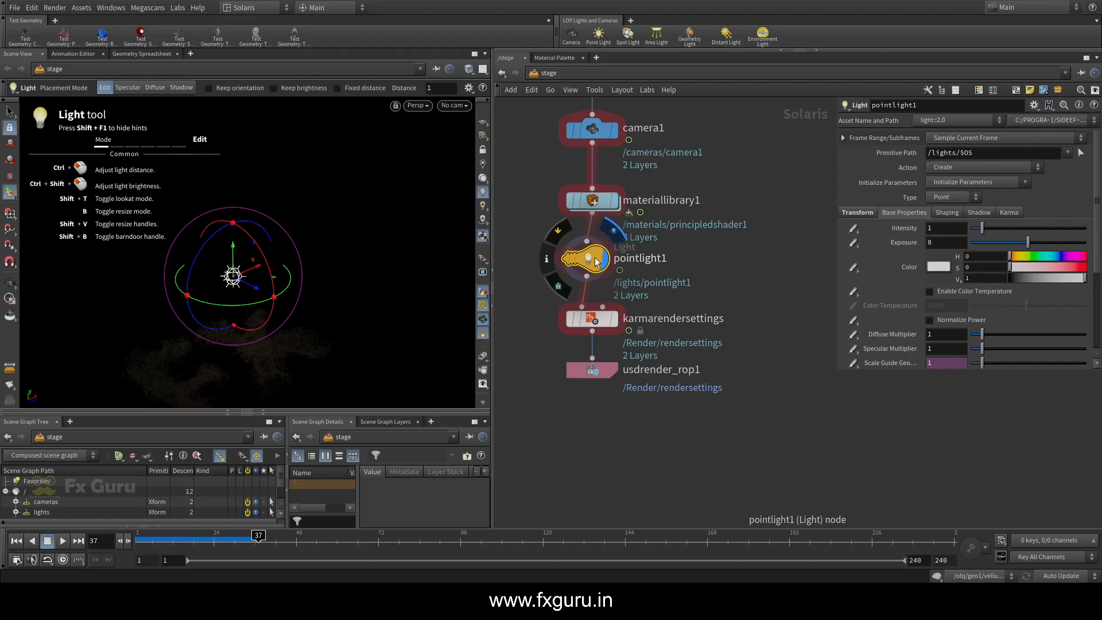
pyautogui.moveTo(241, 253); pyautogui.dragTo(242, 312)
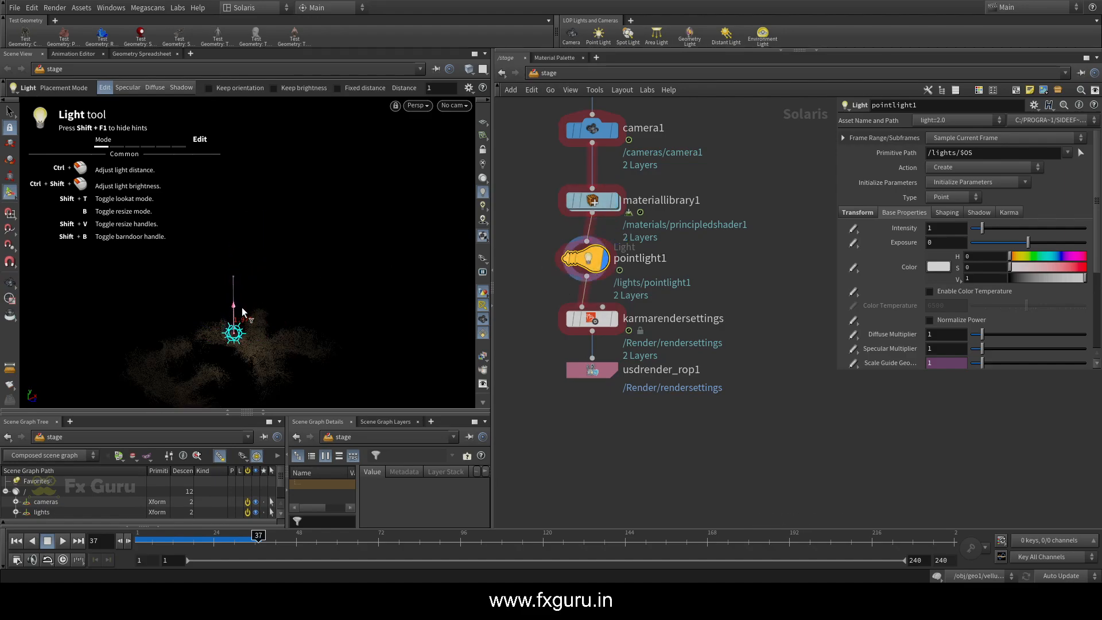
# Step: Set the intensity of pointlight1 to 30
pyautogui.moveTo(982, 228); pyautogui.dragTo(866, 233)
pyautogui.write('30')
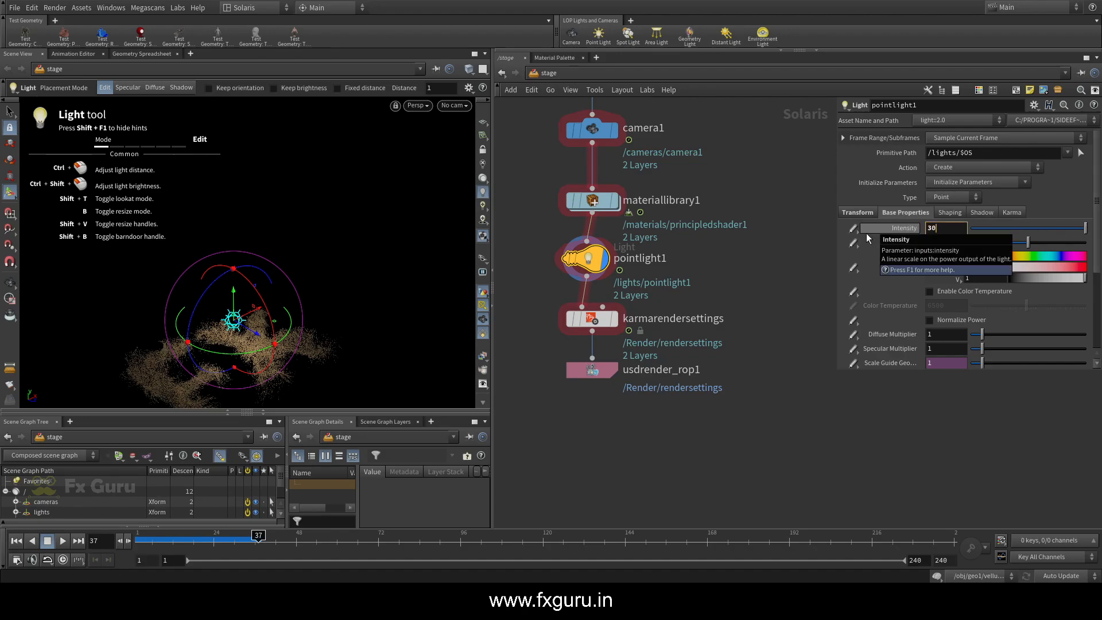
pyautogui.press('Return')
# Step: Move pointlight1 sideways out of the FX text so it sits beyond the X, clear of the letters
pyautogui.press('Escape')
pyautogui.moveTo(406, 327); pyautogui.dragTo(343, 279)
pyautogui.press('Return')
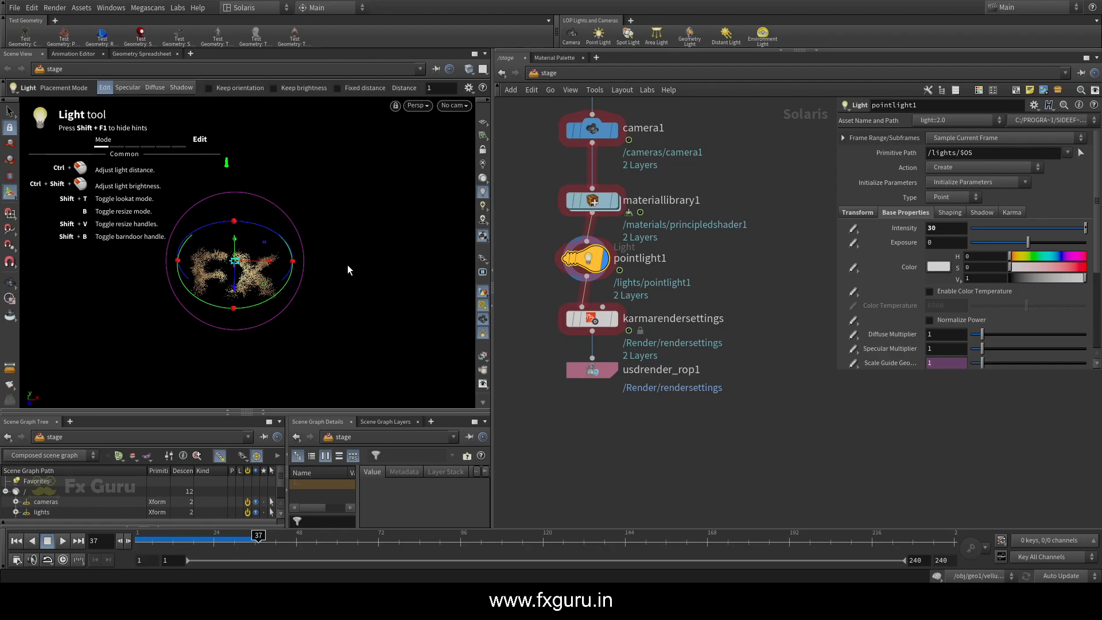
pyautogui.moveTo(254, 267); pyautogui.dragTo(338, 276)
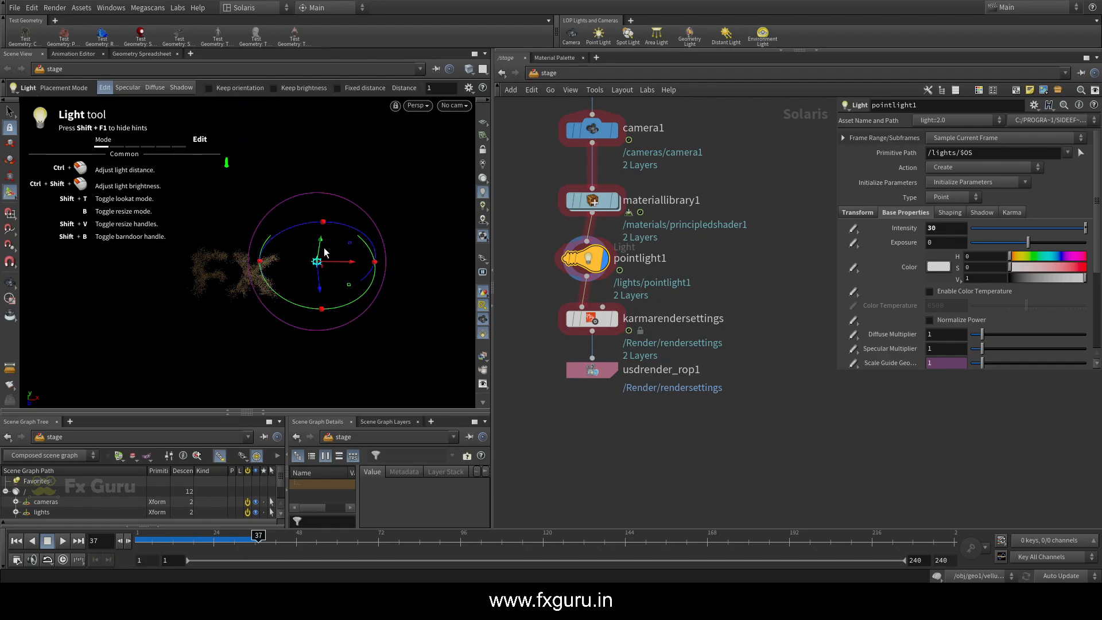
pyautogui.press('Escape')
pyautogui.moveTo(316, 239); pyautogui.dragTo(260, 284)
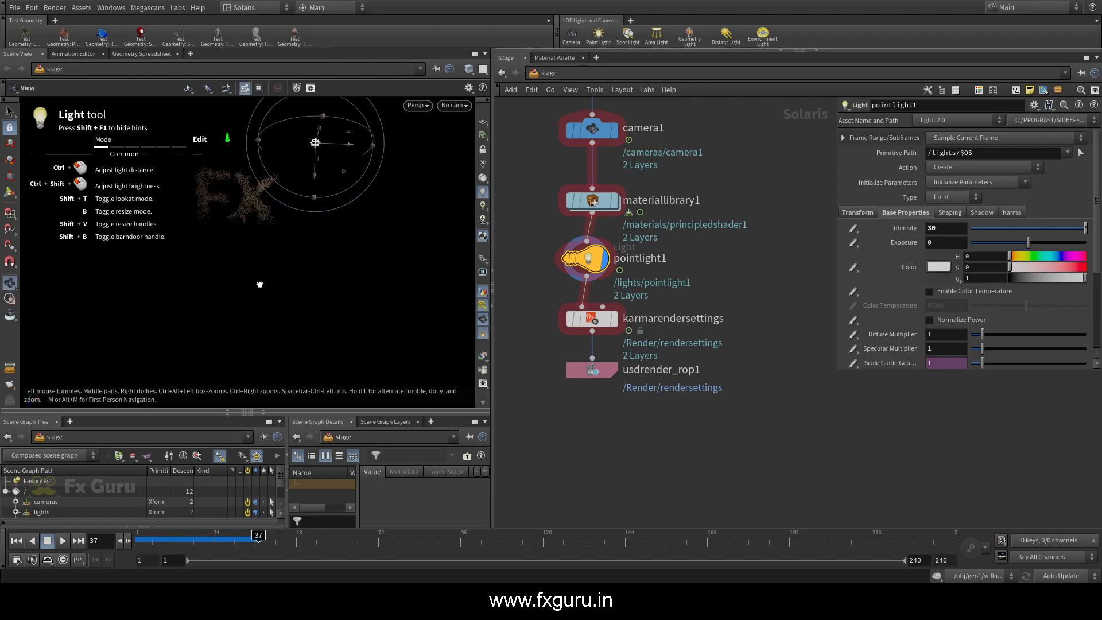
pyautogui.press('Return')
# Step: Duplicate pointlight1 below the original, display the copy, and move it to the opposite side of the text, beyond the F
pyautogui.click(597, 262)
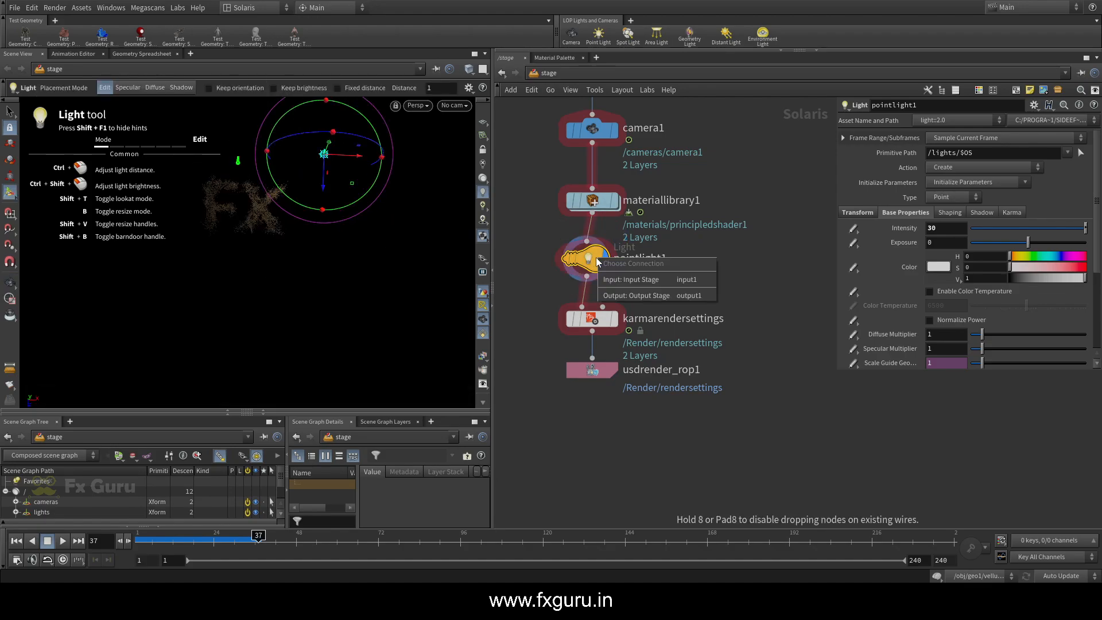
pyautogui.moveTo(571, 287)
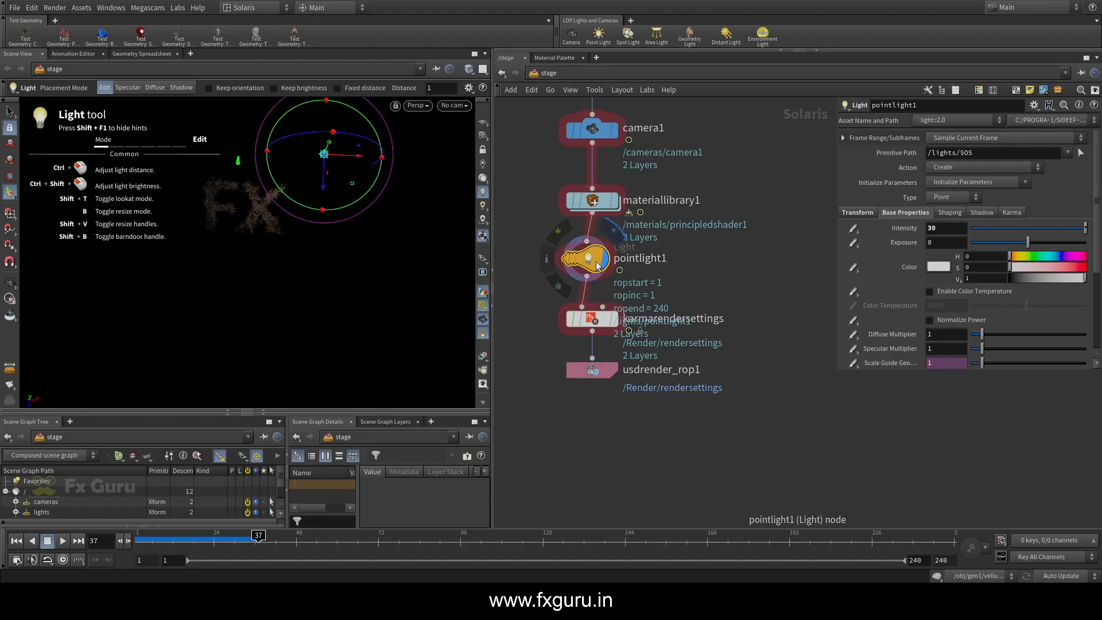
pyautogui.hotkey('ctrl', 'v')
pyautogui.click(539, 310)
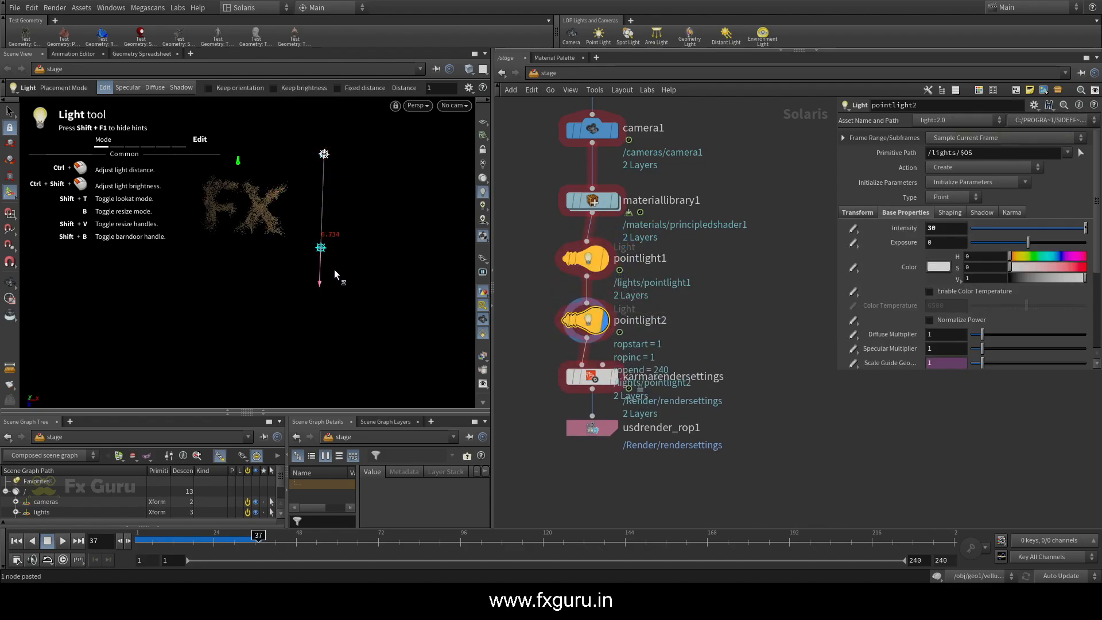
pyautogui.moveTo(350, 250)
pyautogui.mouseDown()
pyautogui.moveTo(180, 257)
pyautogui.moveTo(141, 233)
pyautogui.moveTo(133, 241)
pyautogui.mouseUp()
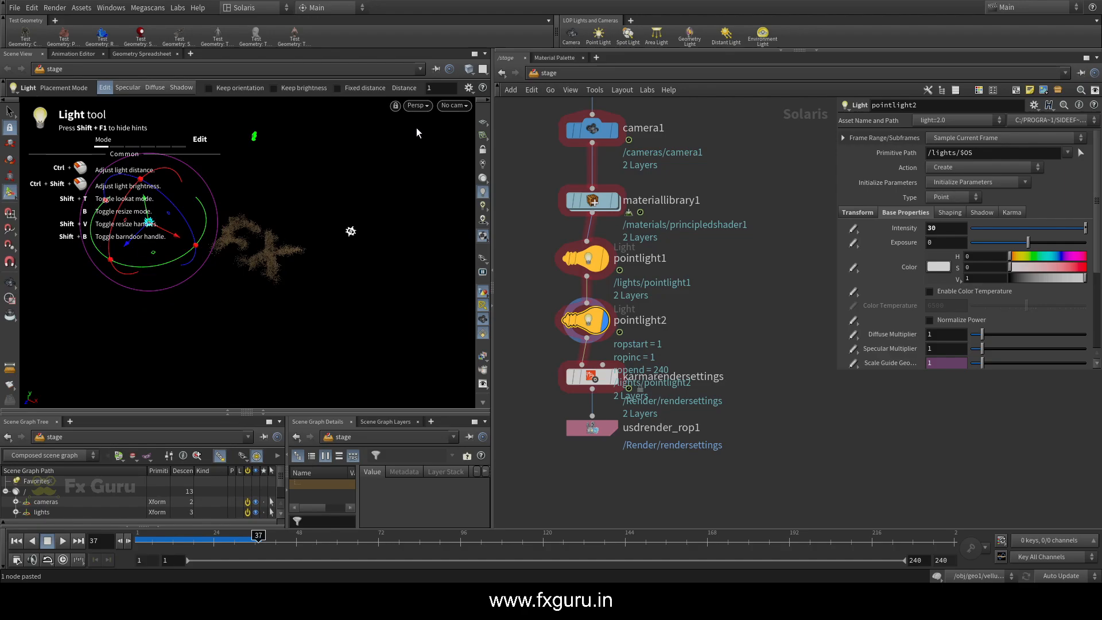
# Step: View the scene through camera1 and display the karmarendersettings node
pyautogui.click(453, 106)
pyautogui.click(482, 118)
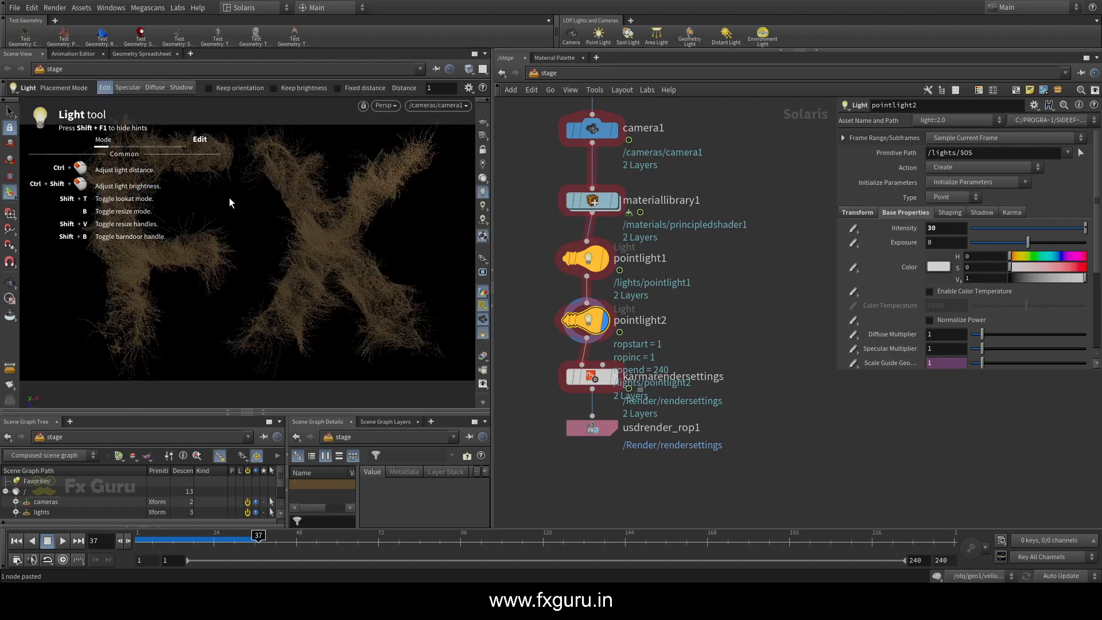
pyautogui.click(385, 105)
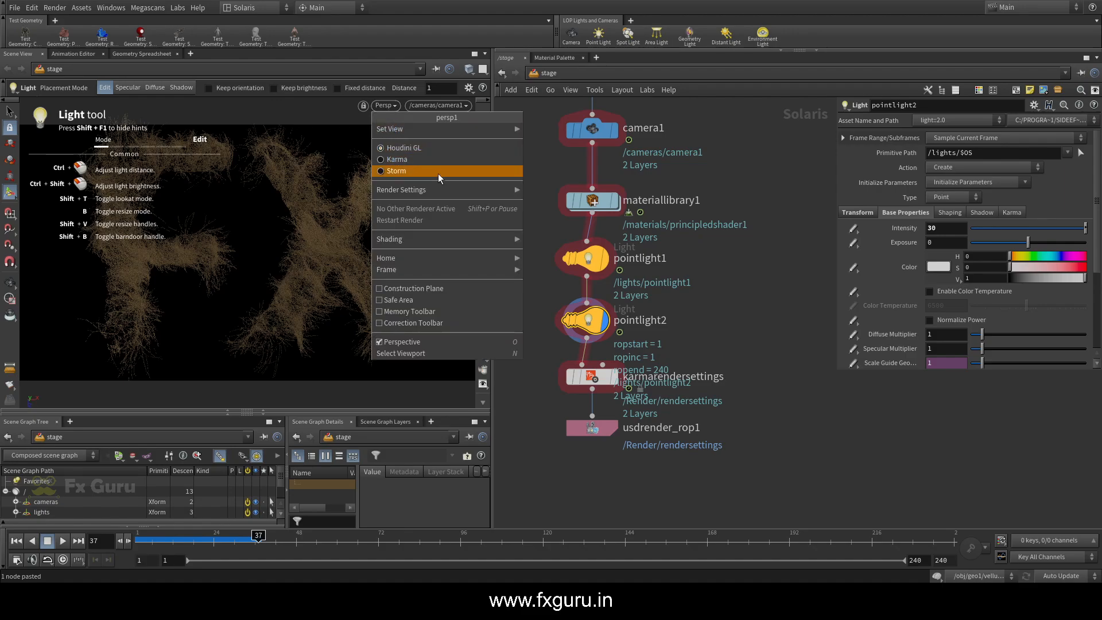
pyautogui.click(438, 171)
pyautogui.click(601, 380)
pyautogui.click(571, 377)
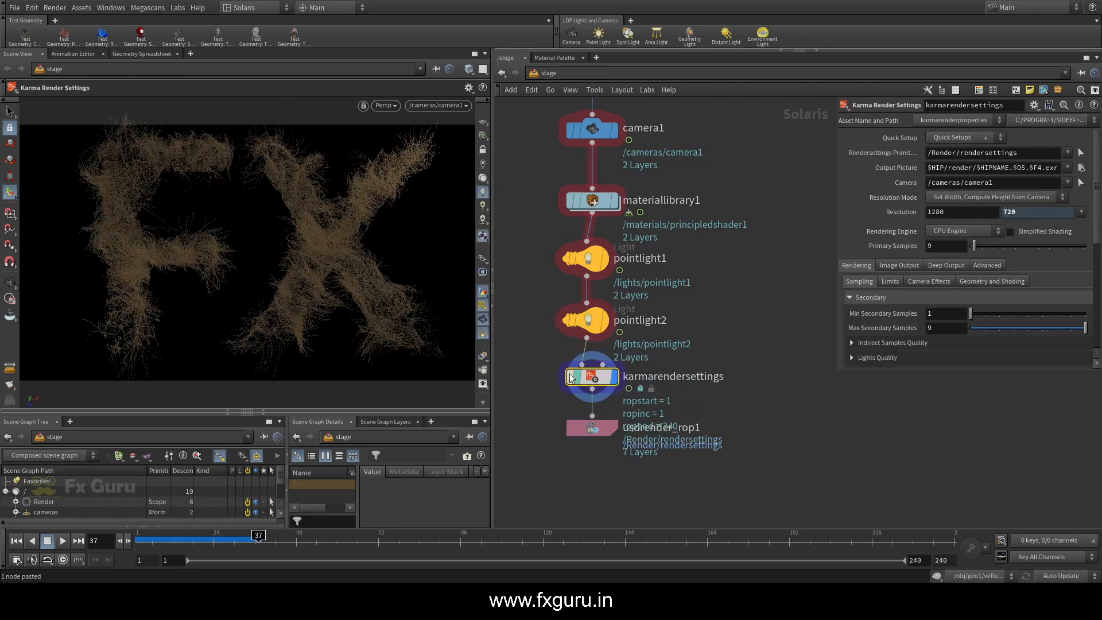
# Step: Switch the viewport renderer to Karma and inspect the rendered FX strands up close
pyautogui.click(384, 105)
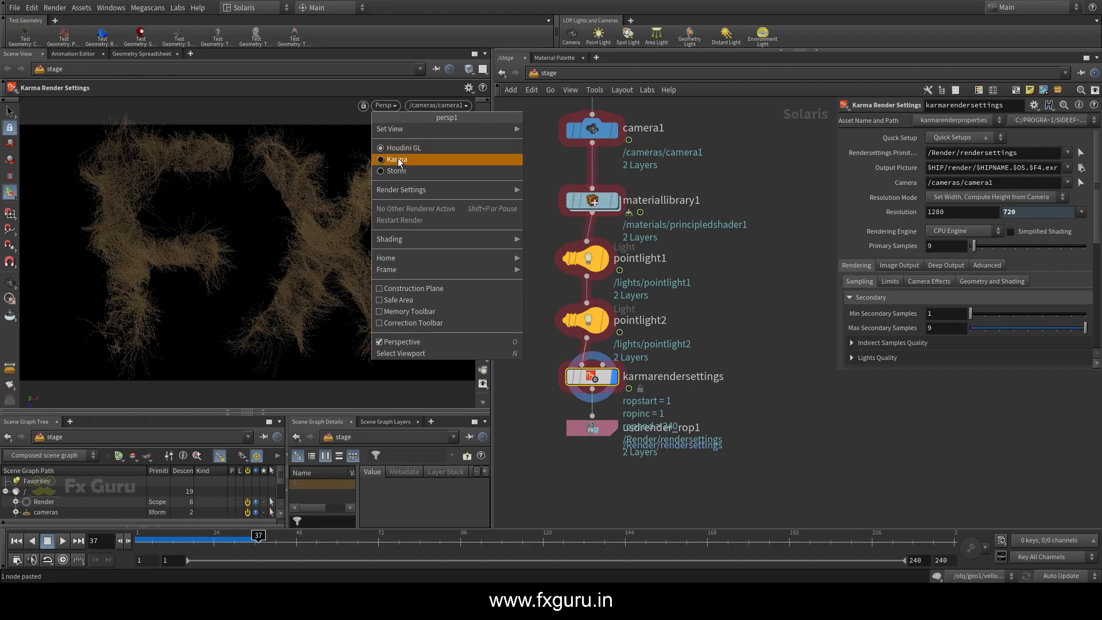
pyautogui.click(397, 159)
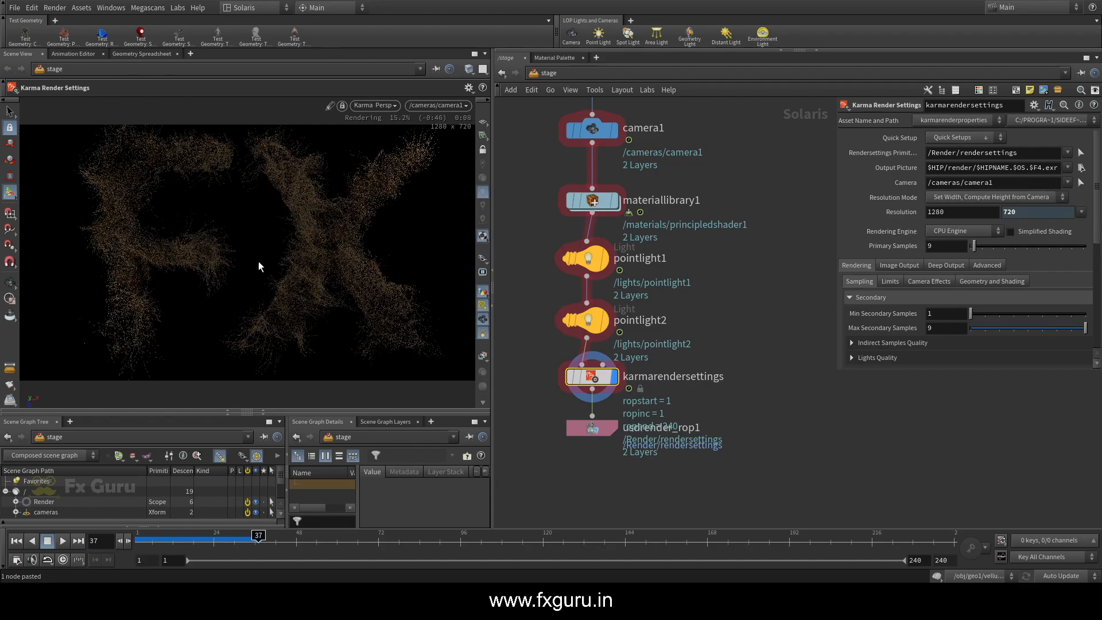
pyautogui.press('Escape')
pyautogui.scroll(5, 351, 217)
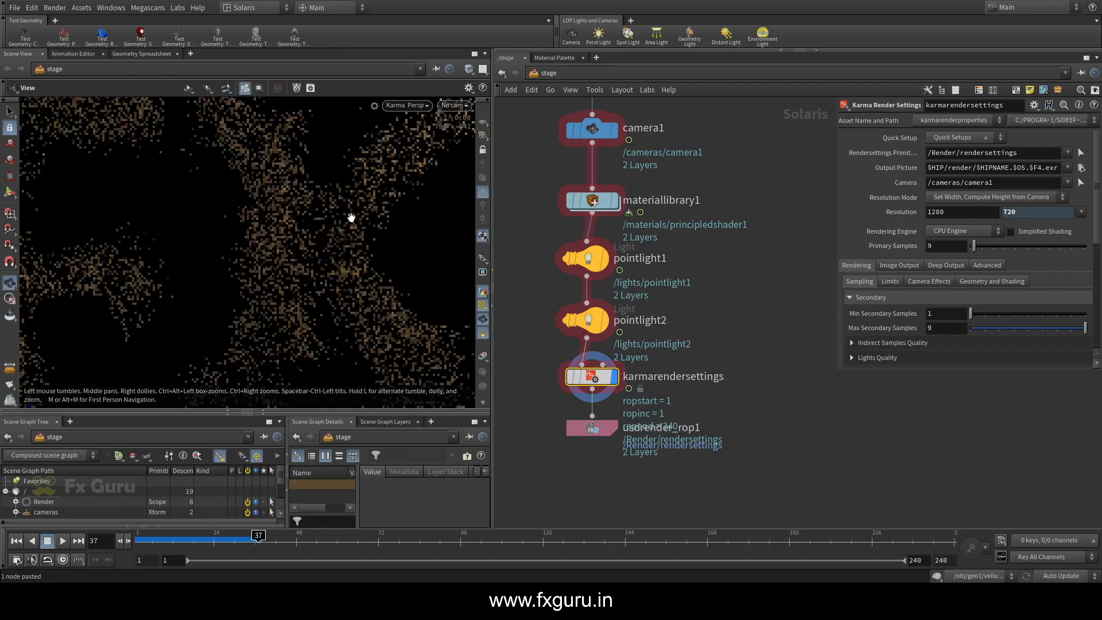
pyautogui.scroll(-3, 338, 236)
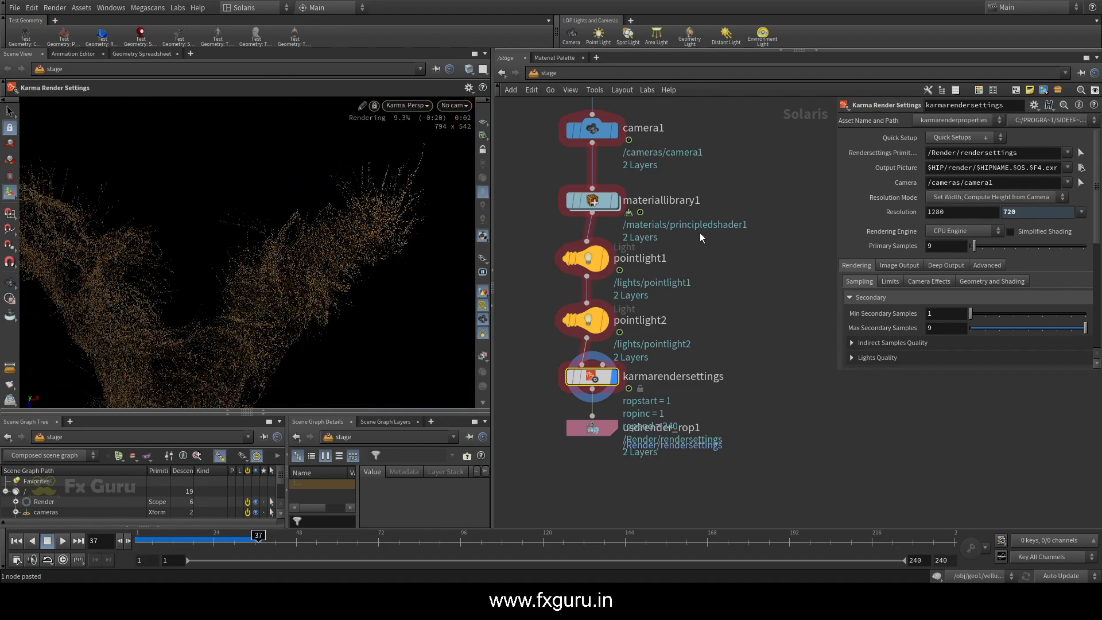
# Step: Raise the intensity of pointlight1 to 50
pyautogui.moveTo(713, 240); pyautogui.dragTo(519, 288)
pyautogui.moveTo(918, 227); pyautogui.dragTo(862, 232, button='middle')
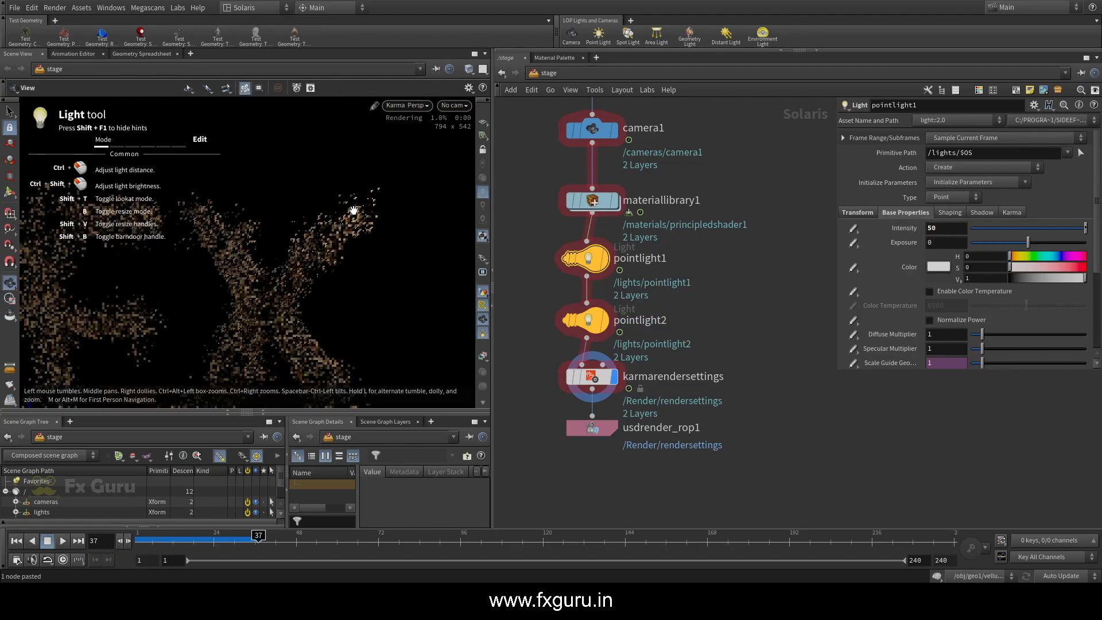
# Step: Lighten the base color of principledshader1 in materiallibrary1 to a paler tan of 1.1315, 0.818, 0.5045
pyautogui.doubleClick(592, 200)
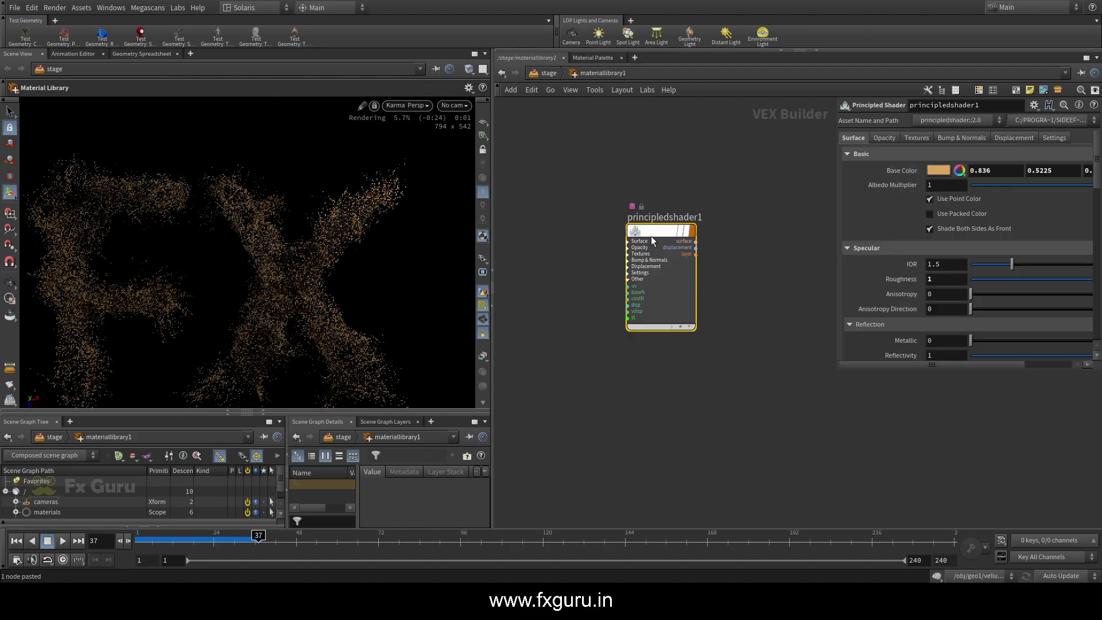
pyautogui.click(856, 171)
pyautogui.moveTo(1057, 291); pyautogui.dragTo(1067, 291)
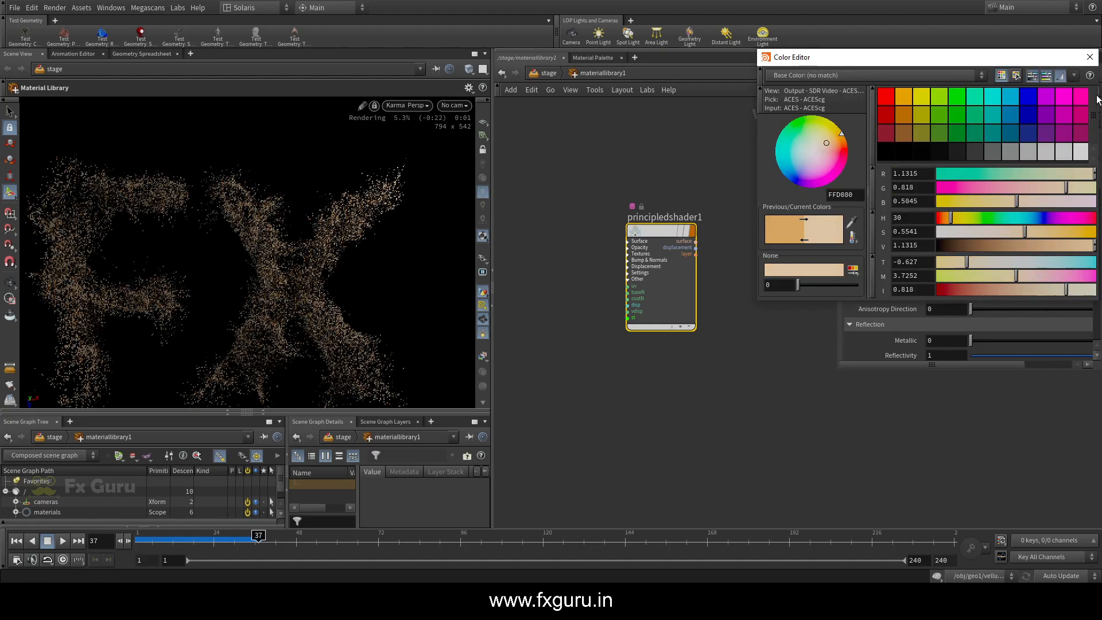
pyautogui.click(1089, 57)
# Step: Inspect the recolored strands on the X up close, and return the view to camera1
pyautogui.scroll(3, 315, 270)
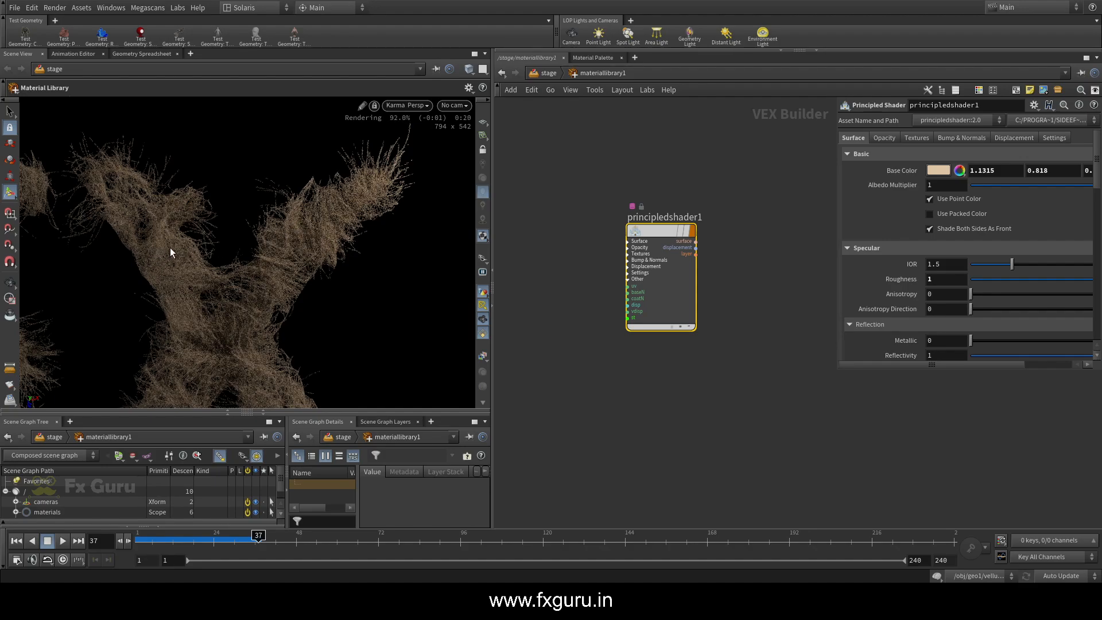
pyautogui.click(456, 105)
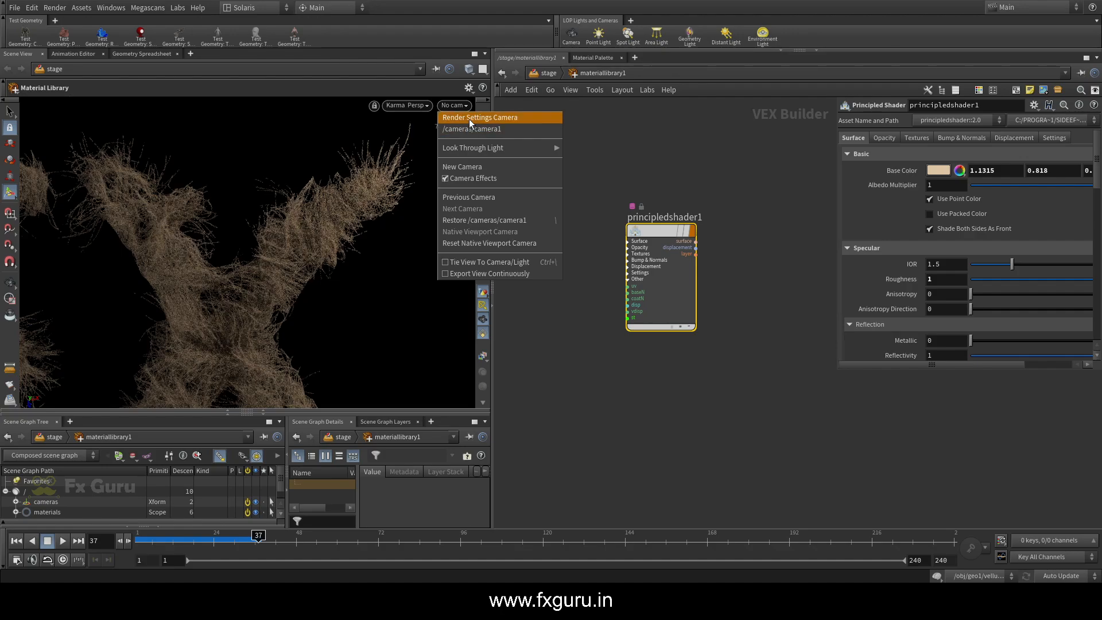
pyautogui.click(470, 127)
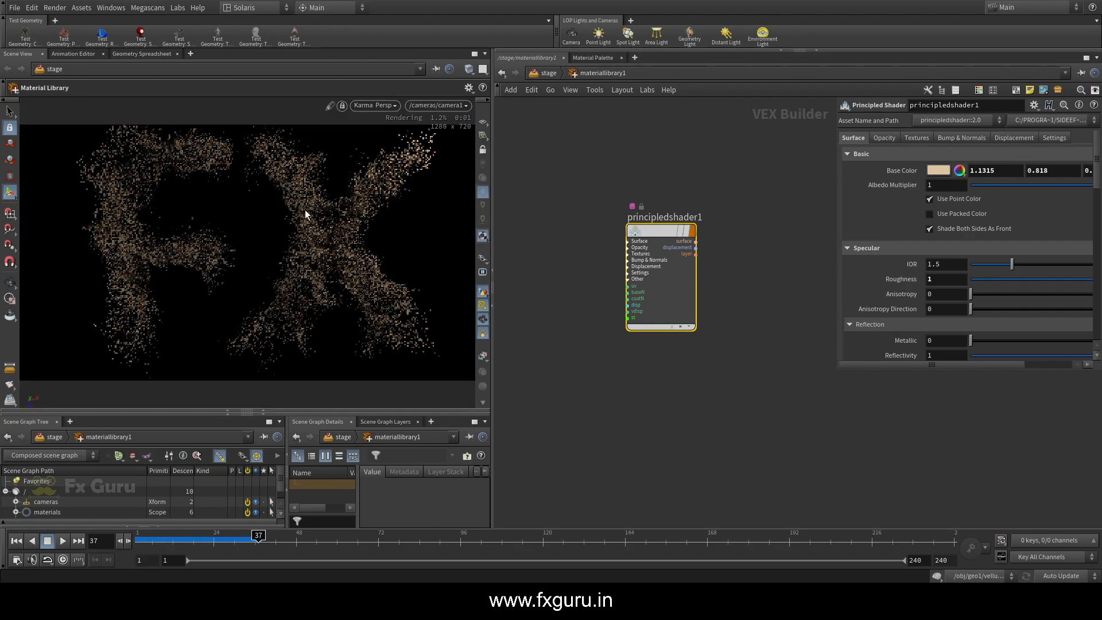
# Step: Back at stage level, set the image mode of karmarendersettings to Bucket in its buckets and caching options
pyautogui.click(548, 72)
pyautogui.click(592, 376)
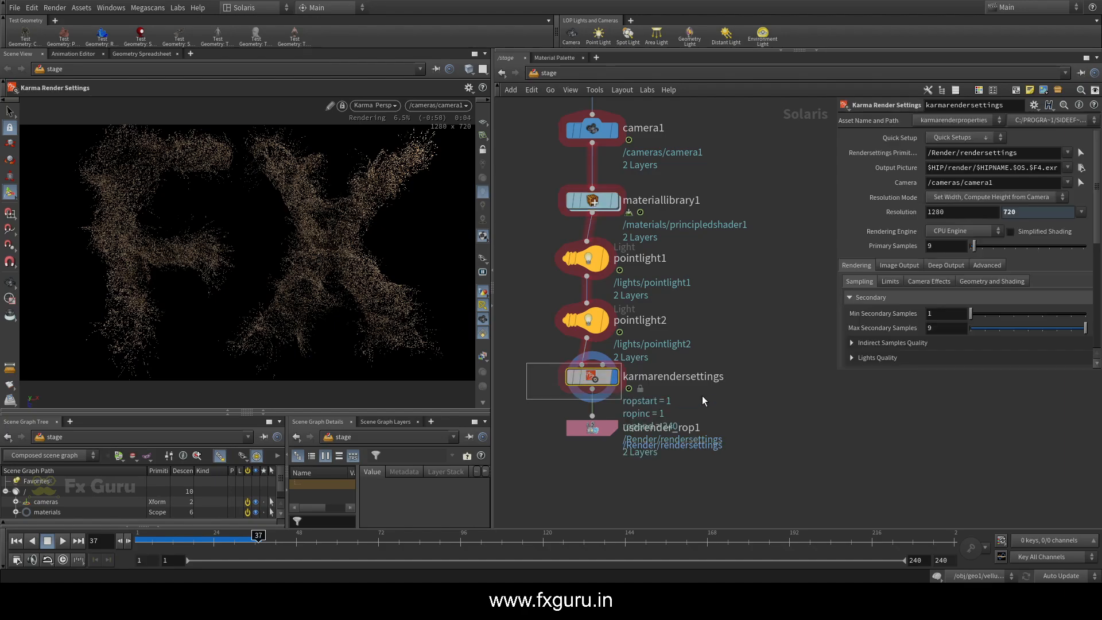
pyautogui.click(982, 266)
pyautogui.click(941, 294)
pyautogui.click(950, 309)
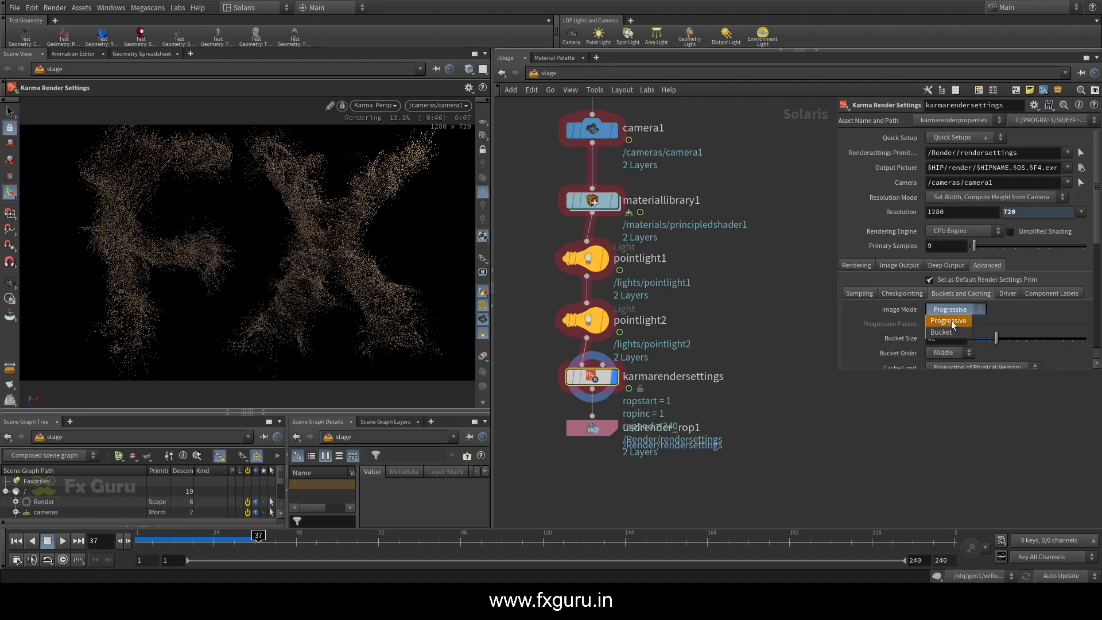
pyautogui.click(955, 331)
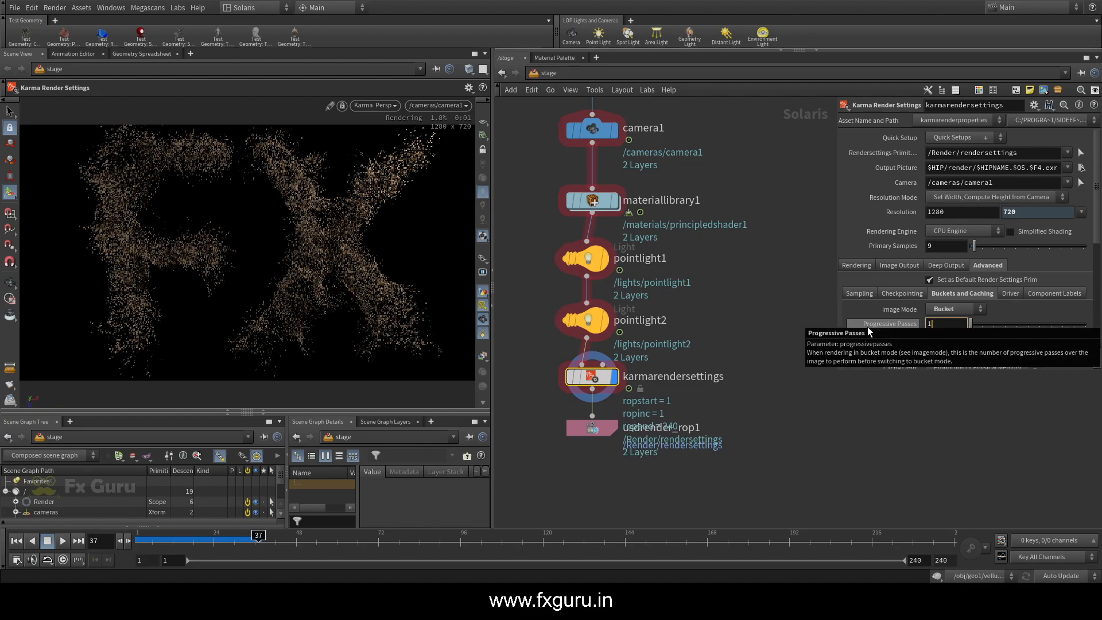
# Step: Set the progressive passes of karmarendersettings to 1
pyautogui.write('13')
pyautogui.press('Return')
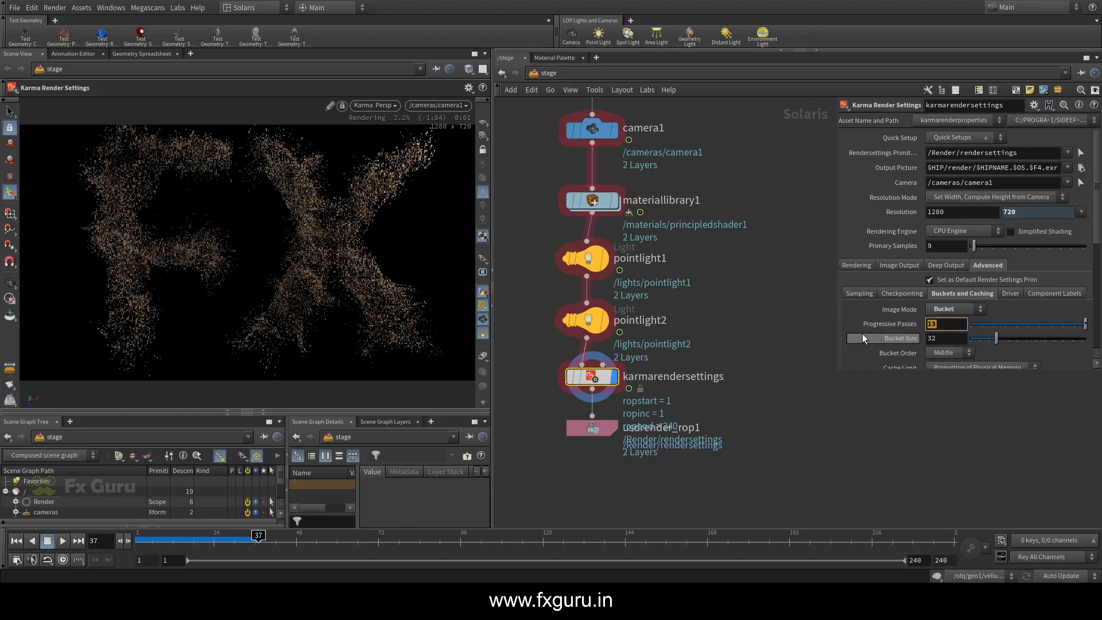
pyautogui.write('1')
pyautogui.press('Return')
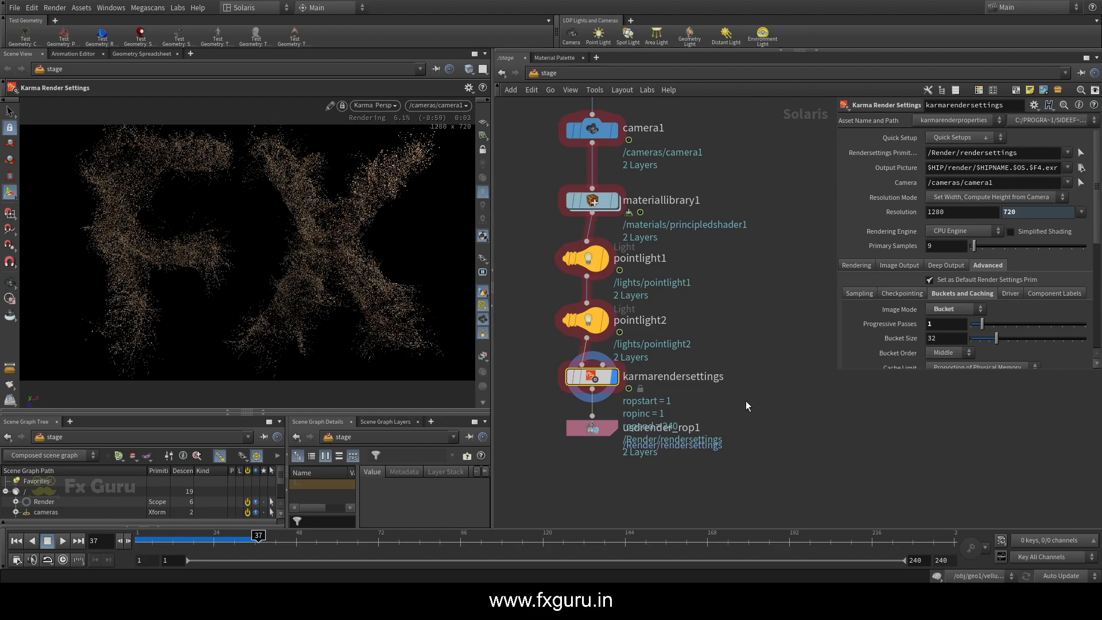
# Step: Show the render output parameters of the usdrender_rop1 node
pyautogui.click(592, 428)
pyautogui.moveTo(684, 291); pyautogui.dragTo(687, 270, button='middle')
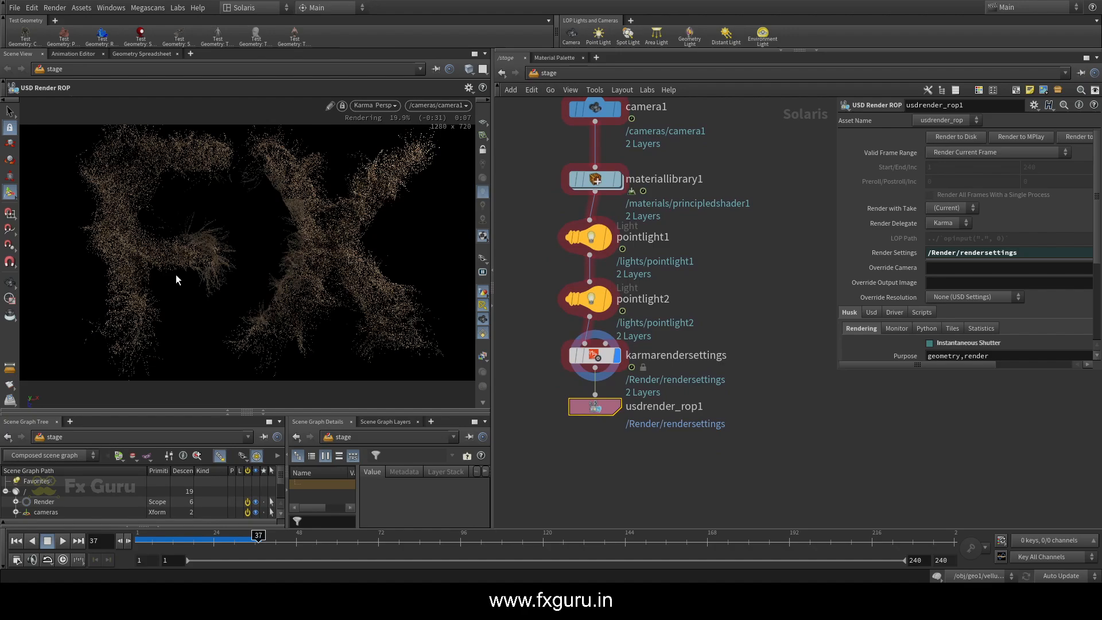